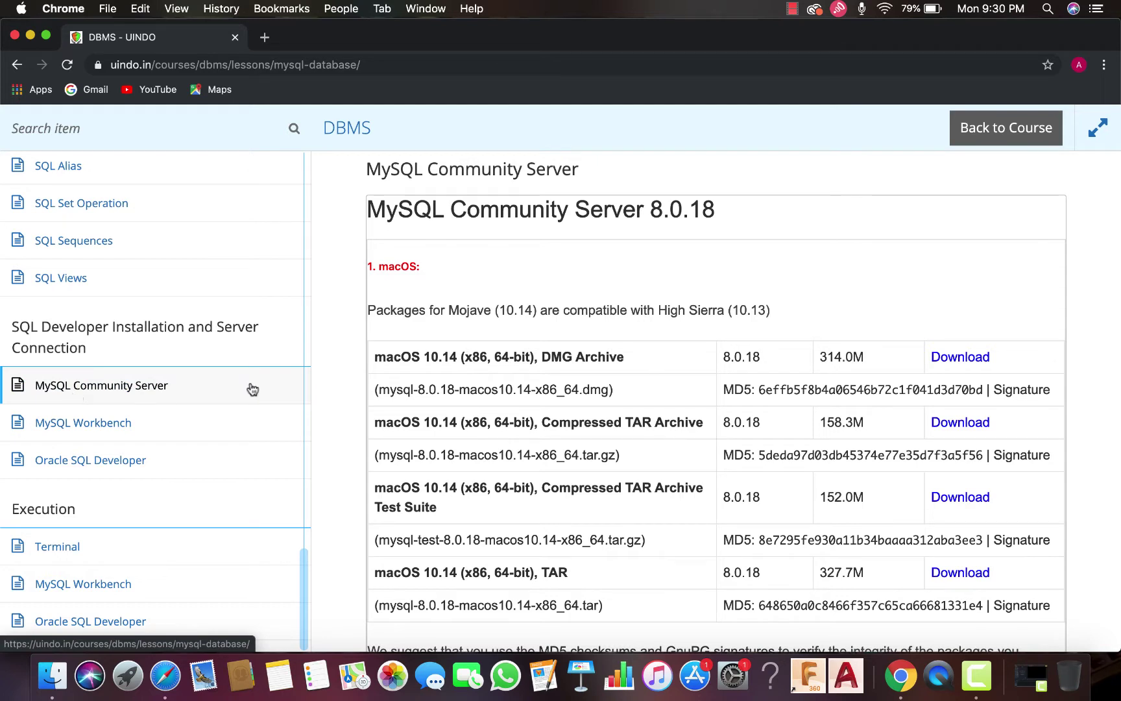
Find the macOS DMG Archive on MySQL Community Downloads and choose its Download
scroll(517, 284, "down", 1)
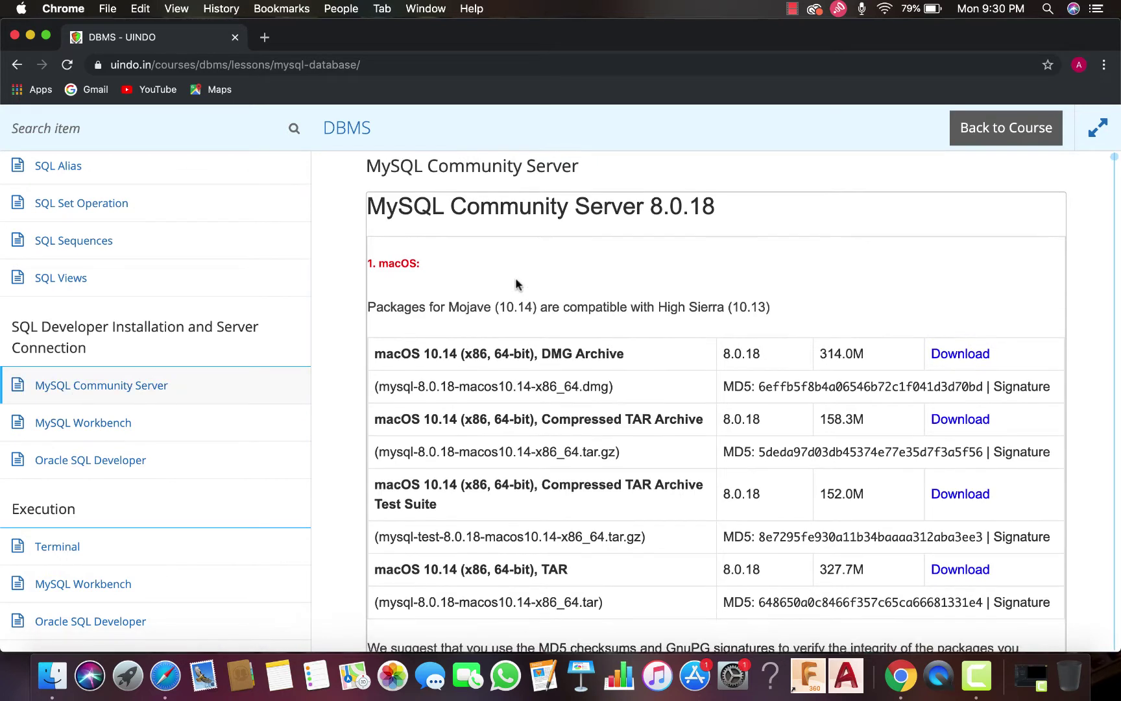
scroll(517, 284, "down", 5)
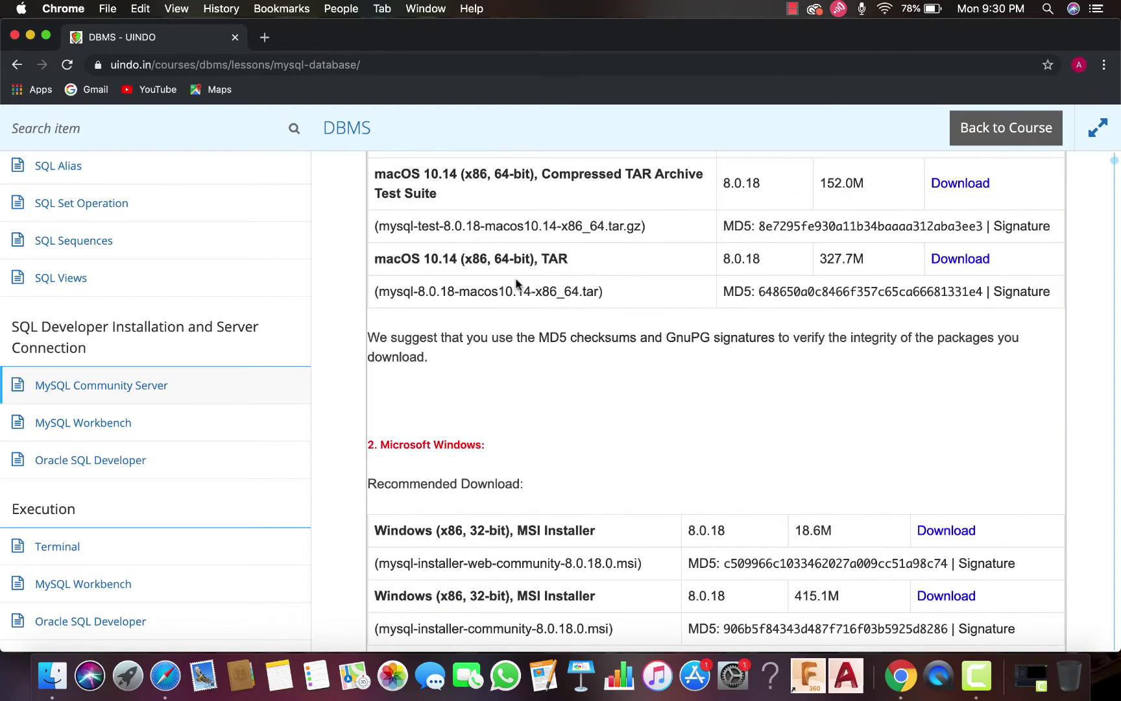
scroll(517, 283, "up", 5)
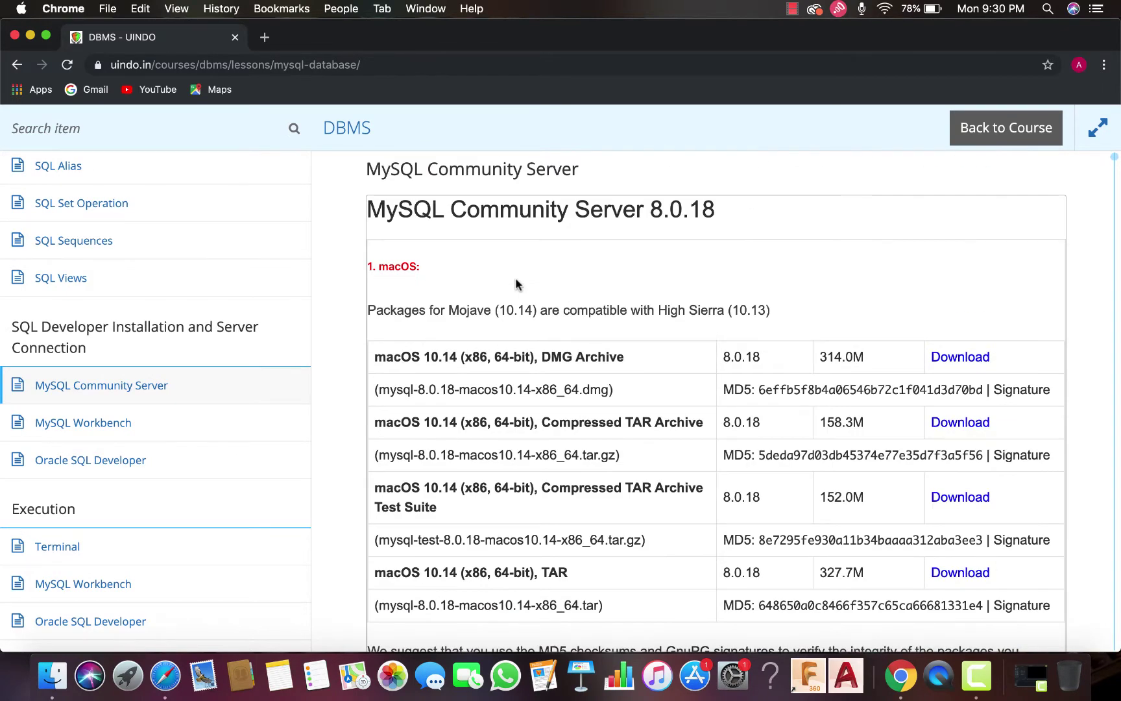
scroll(516, 283, "down", 10)
scroll(516, 283, "down", 15)
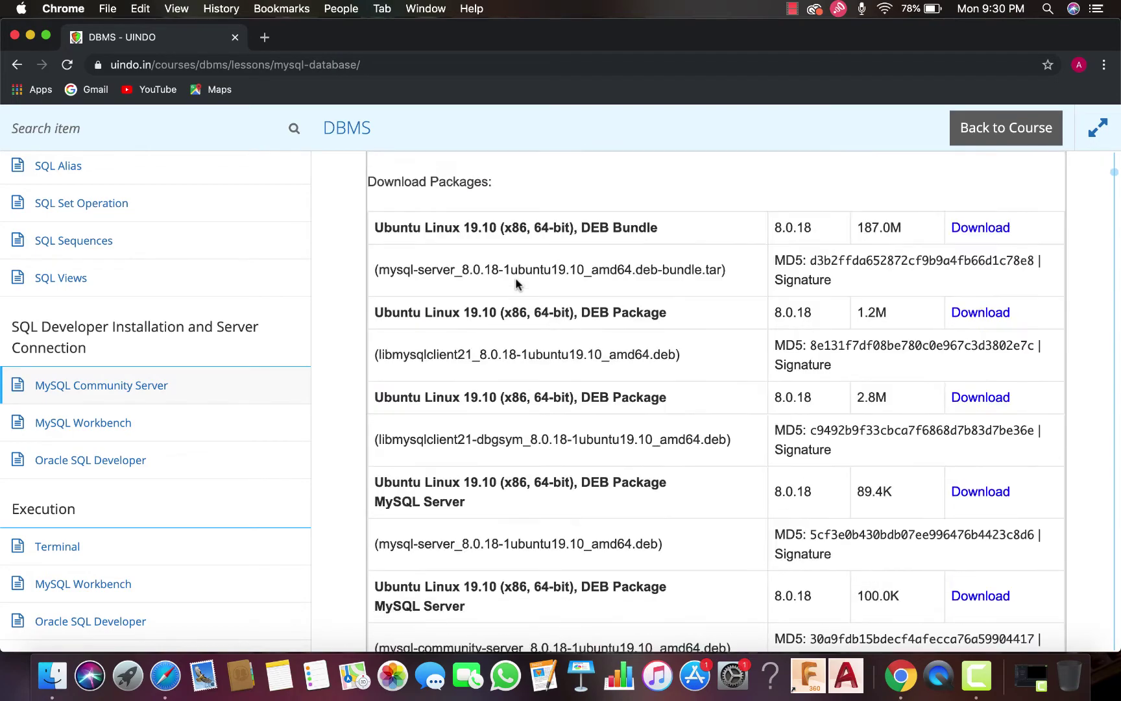
scroll(516, 284, "up", 5)
scroll(516, 284, "up", 5)
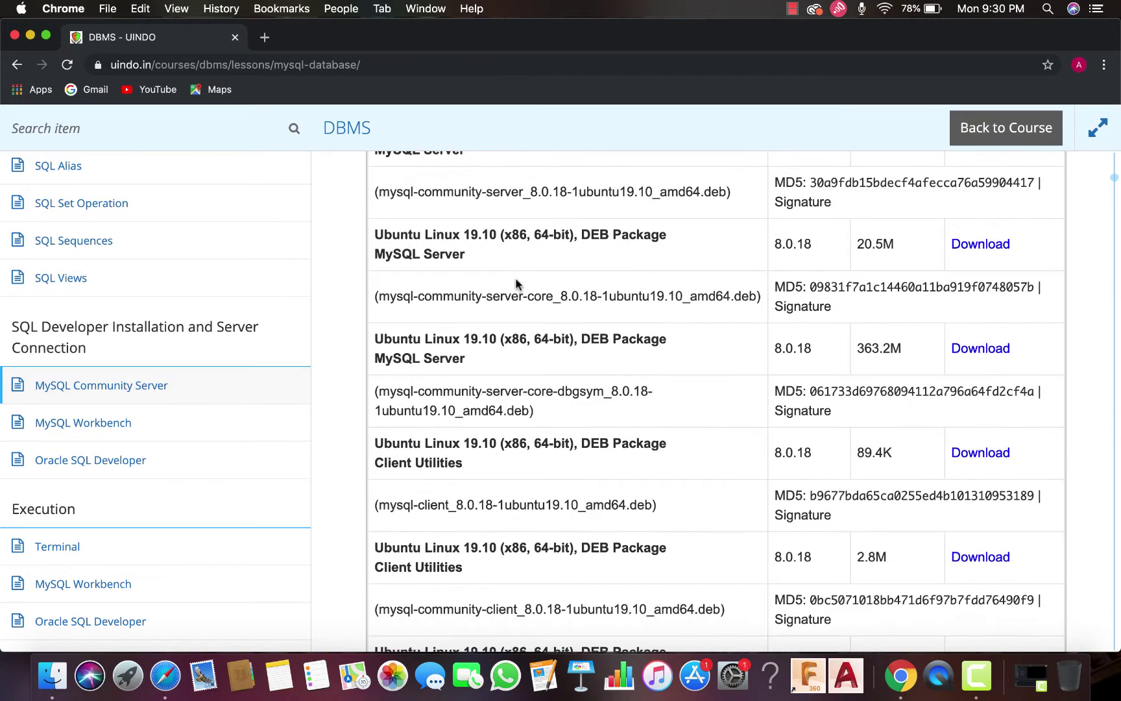
scroll(517, 284, "down", 15)
scroll(517, 283, "up", 5)
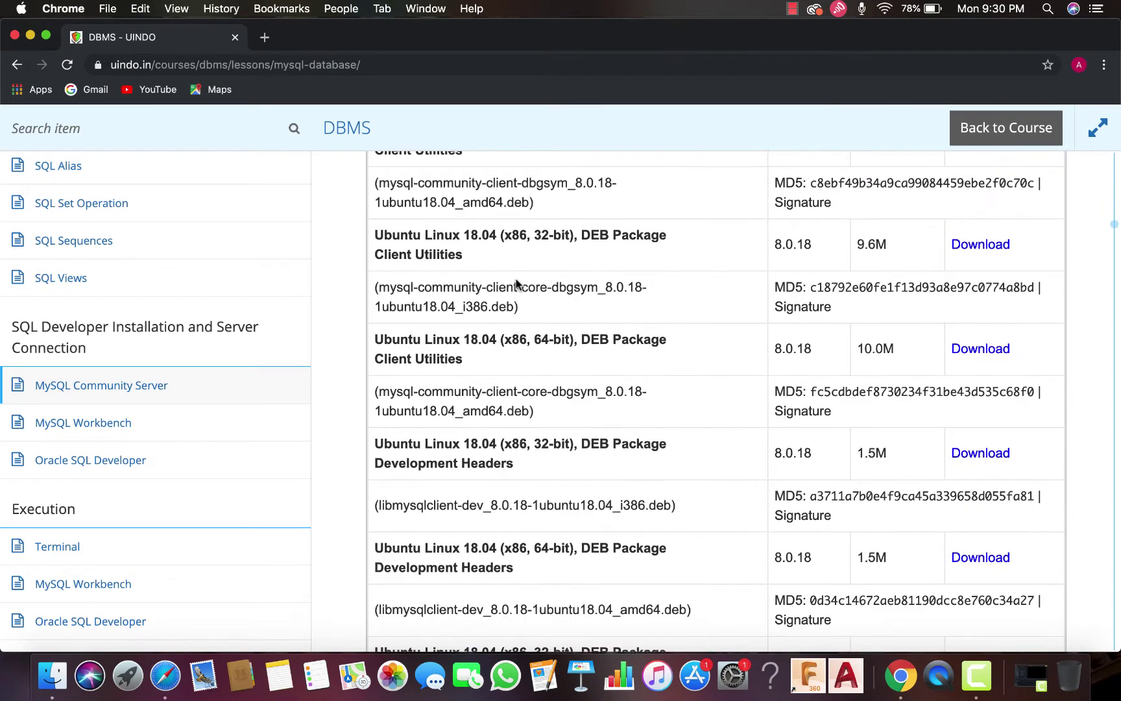
scroll(516, 283, "down", 10)
scroll(517, 284, "up", 8)
scroll(516, 283, "up", 20)
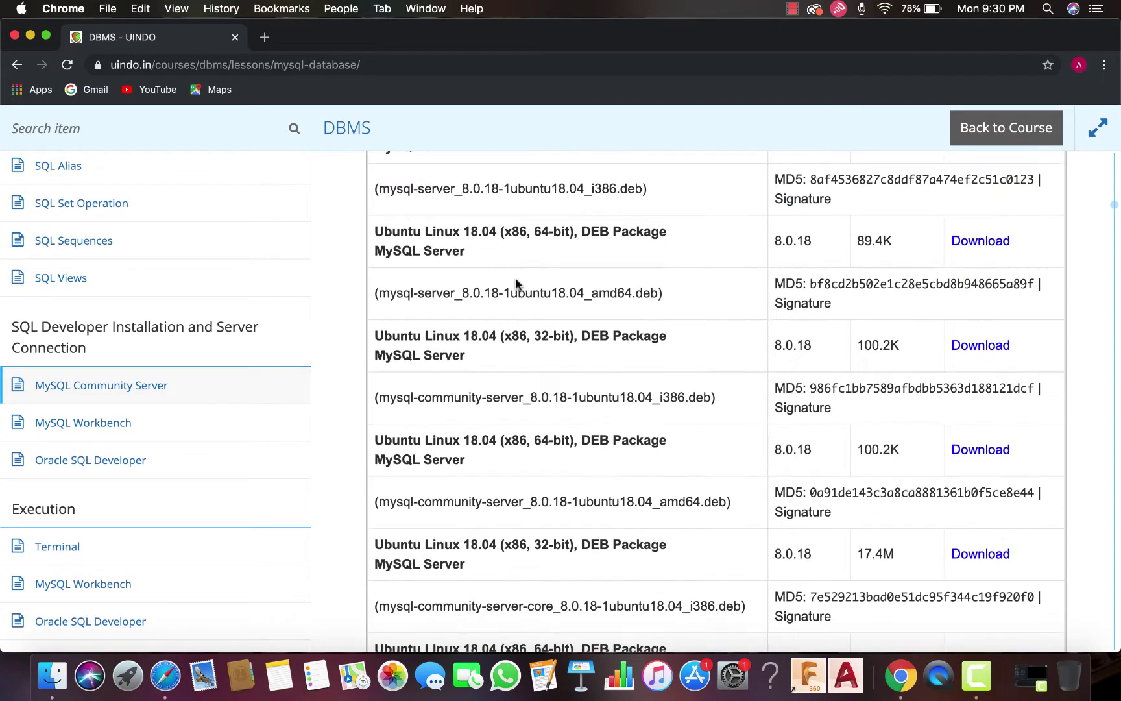
scroll(516, 284, "up", 20)
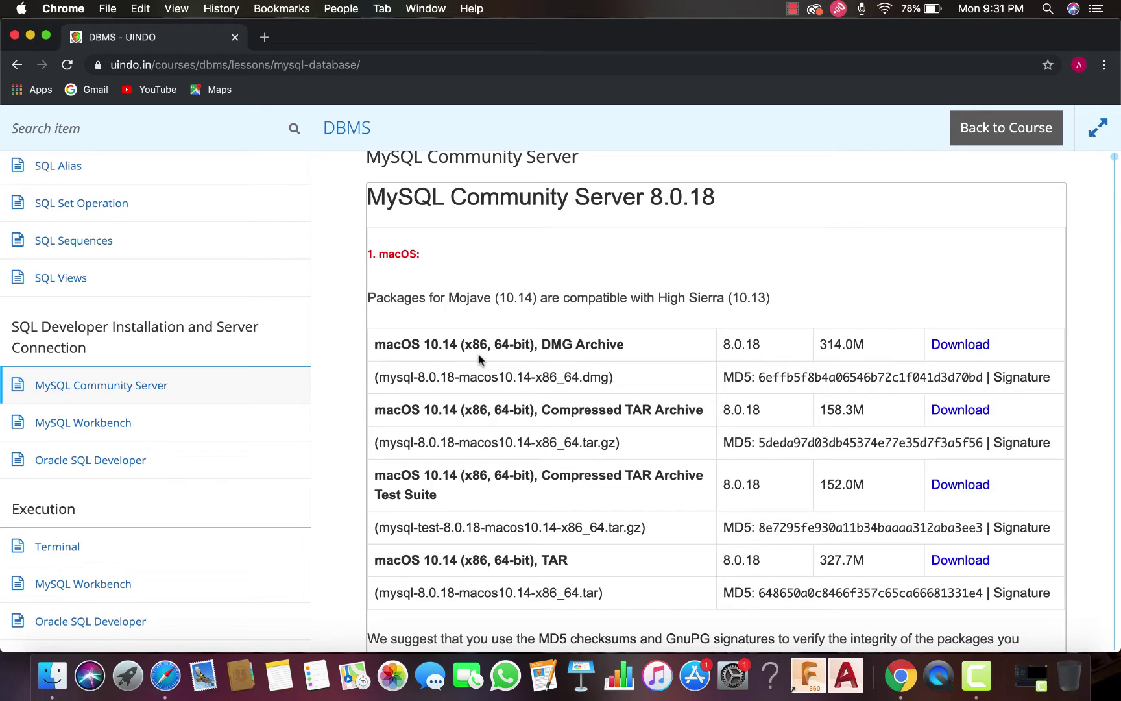
left_click(953, 349)
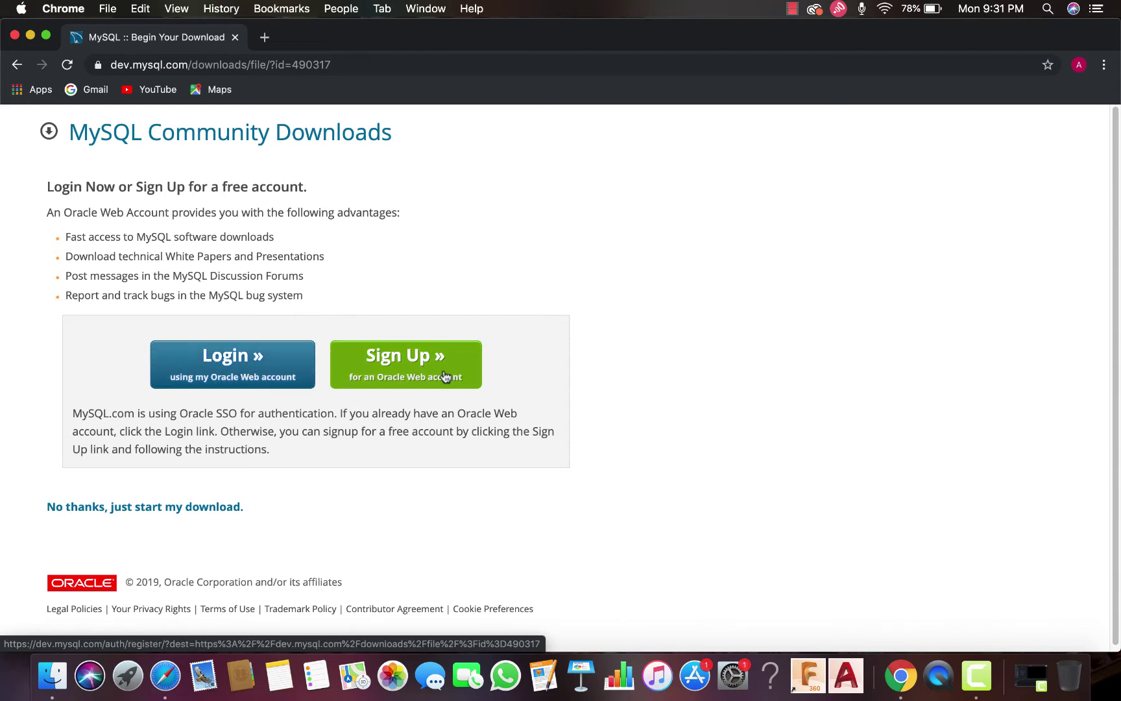
Sign in to the Oracle account and start downloading mysql-8.0.18-macos10.14-x86_64.dmg
left_click(238, 371)
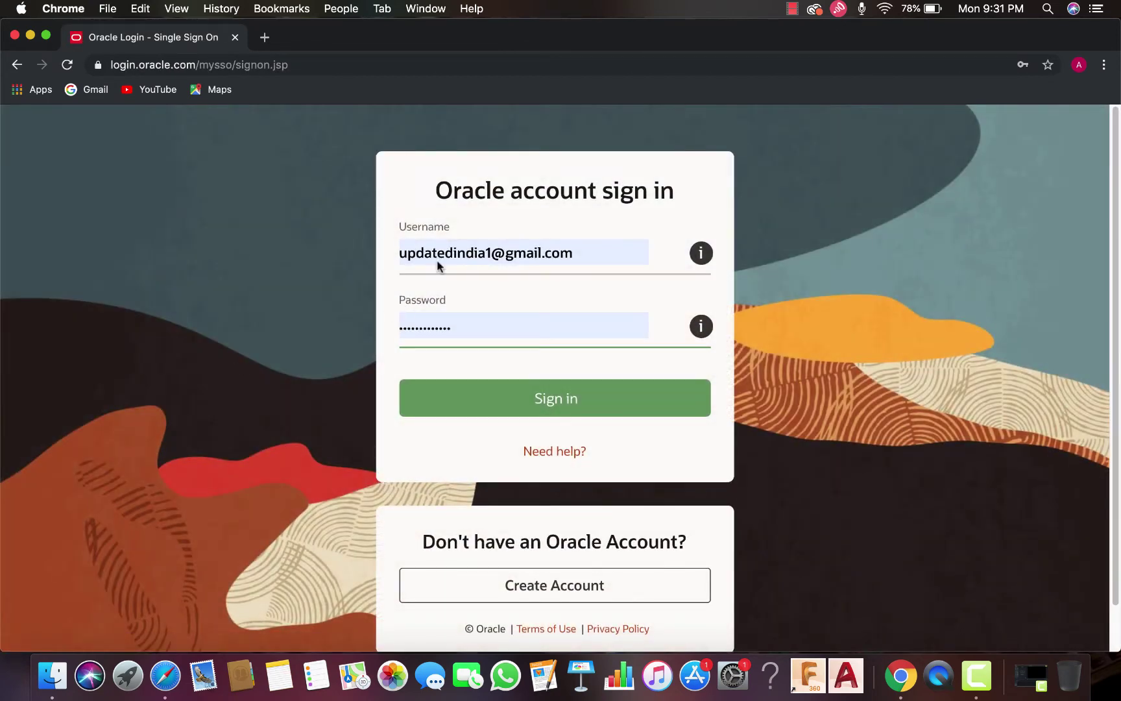
left_click(499, 395)
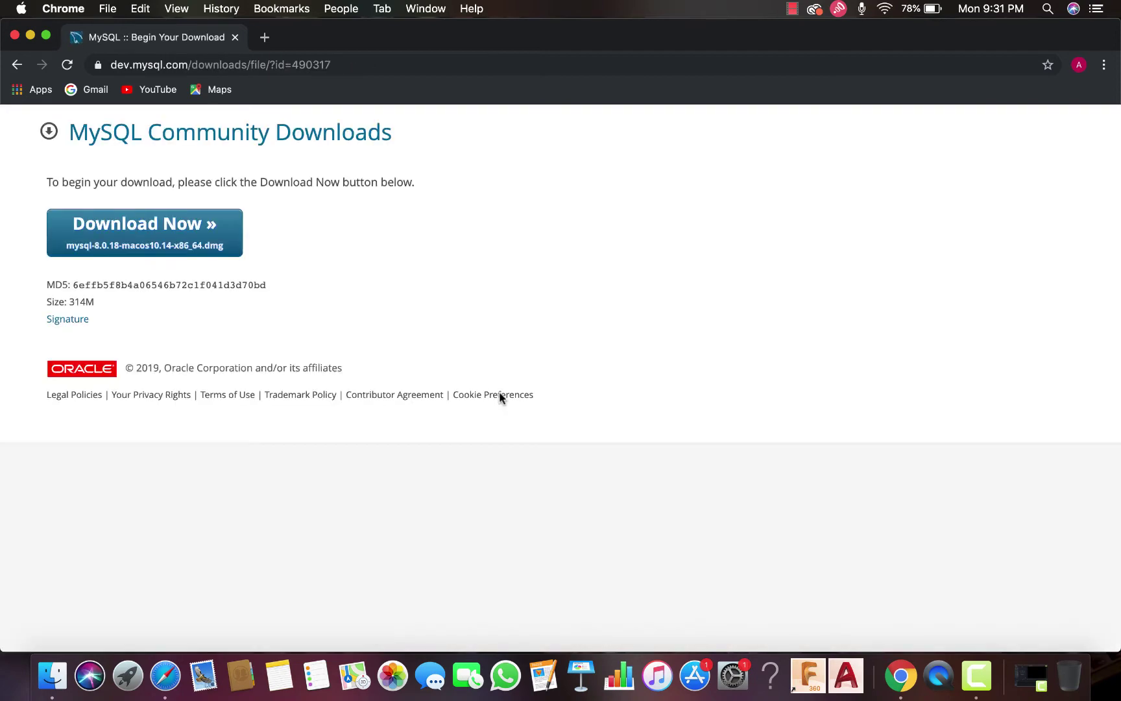
left_click(126, 241)
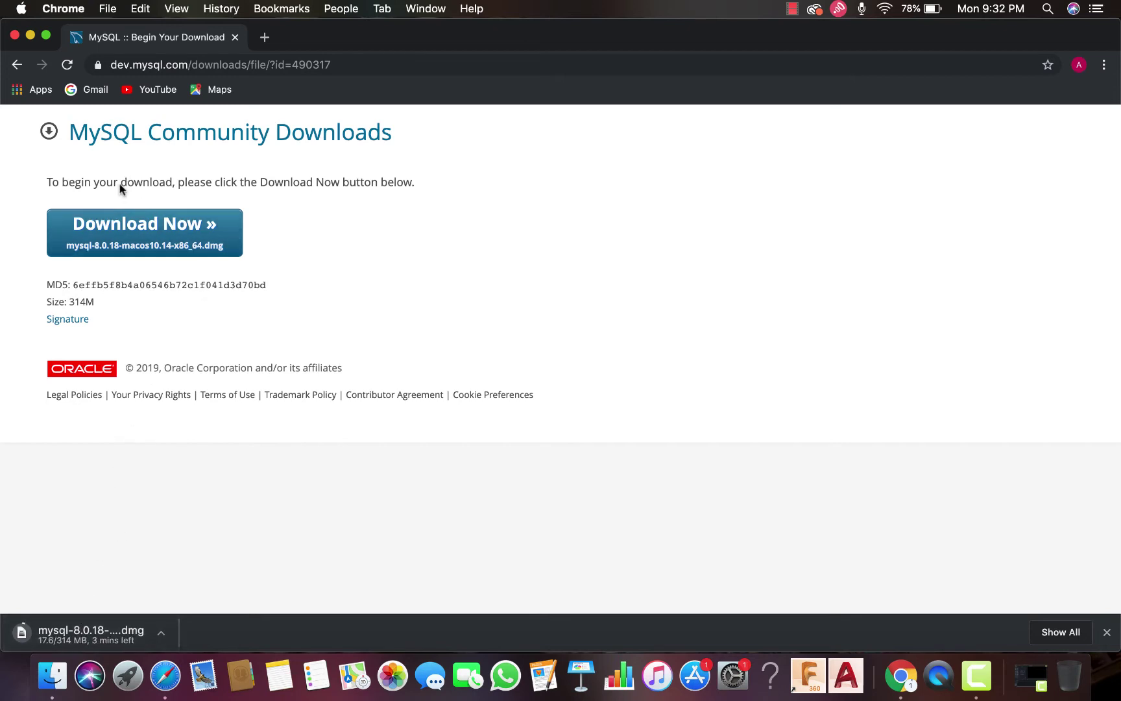
Go back three pages to the DBMS - UINDO MySQL lesson page
left_click(15, 64)
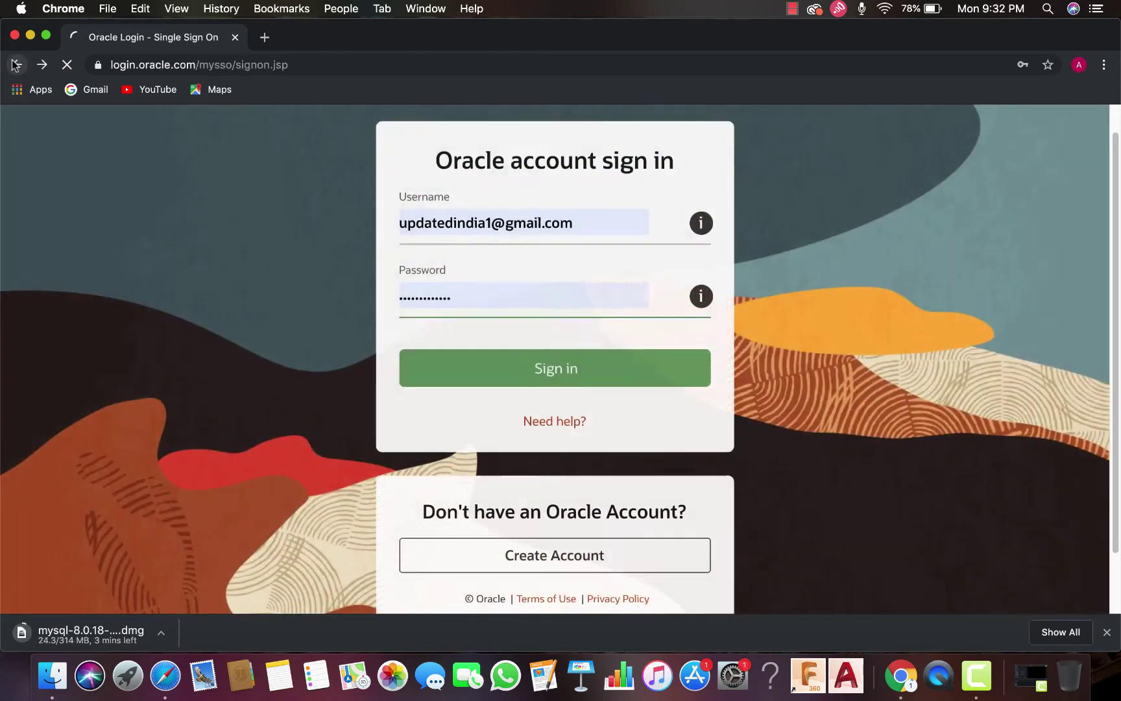
left_click(16, 64)
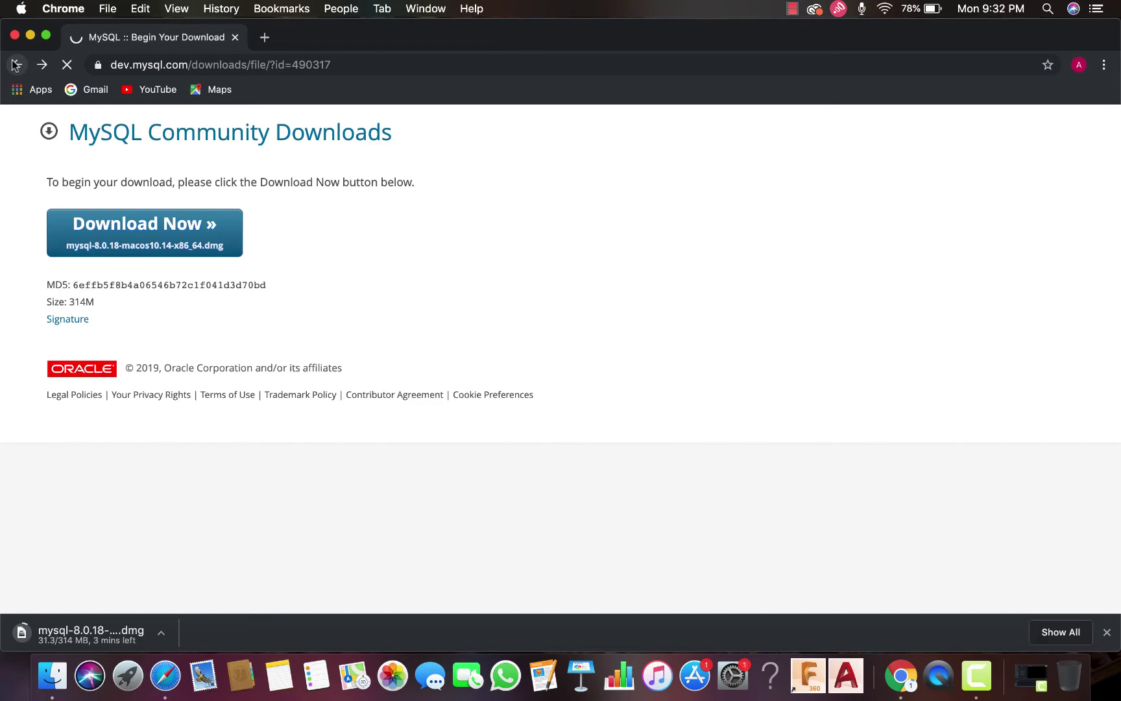
left_click(15, 64)
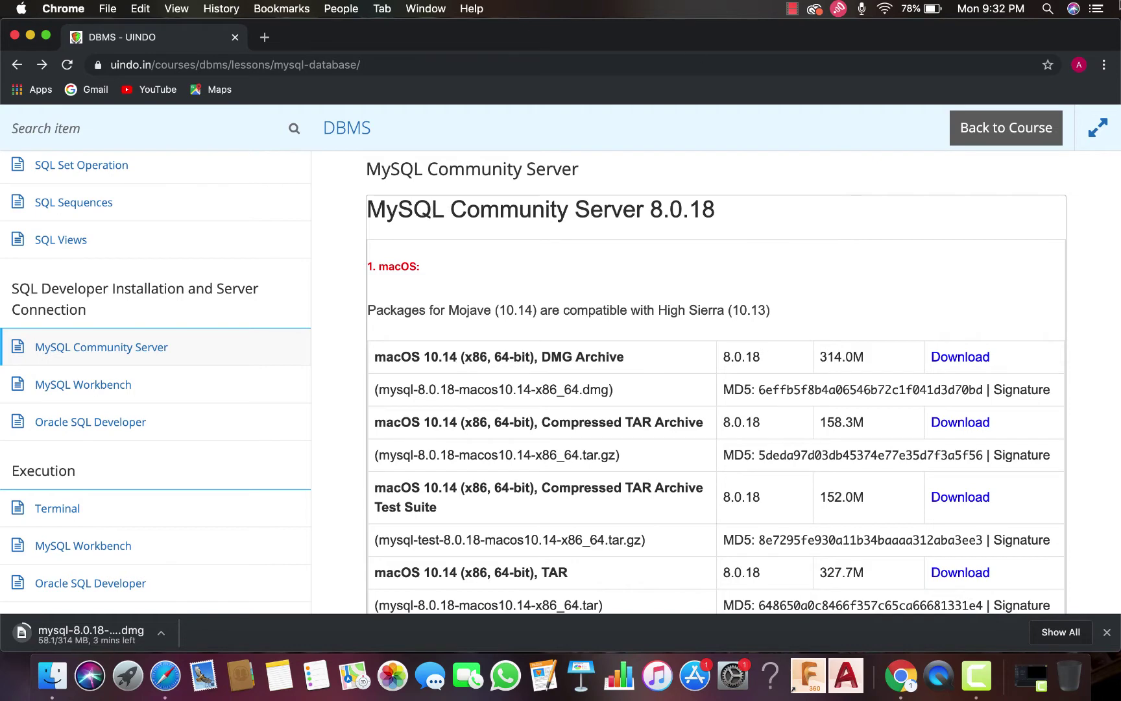
left_click(1051, 7)
Launch Terminal from Spotlight, centre its window and switch it to full screen
type("terminal")
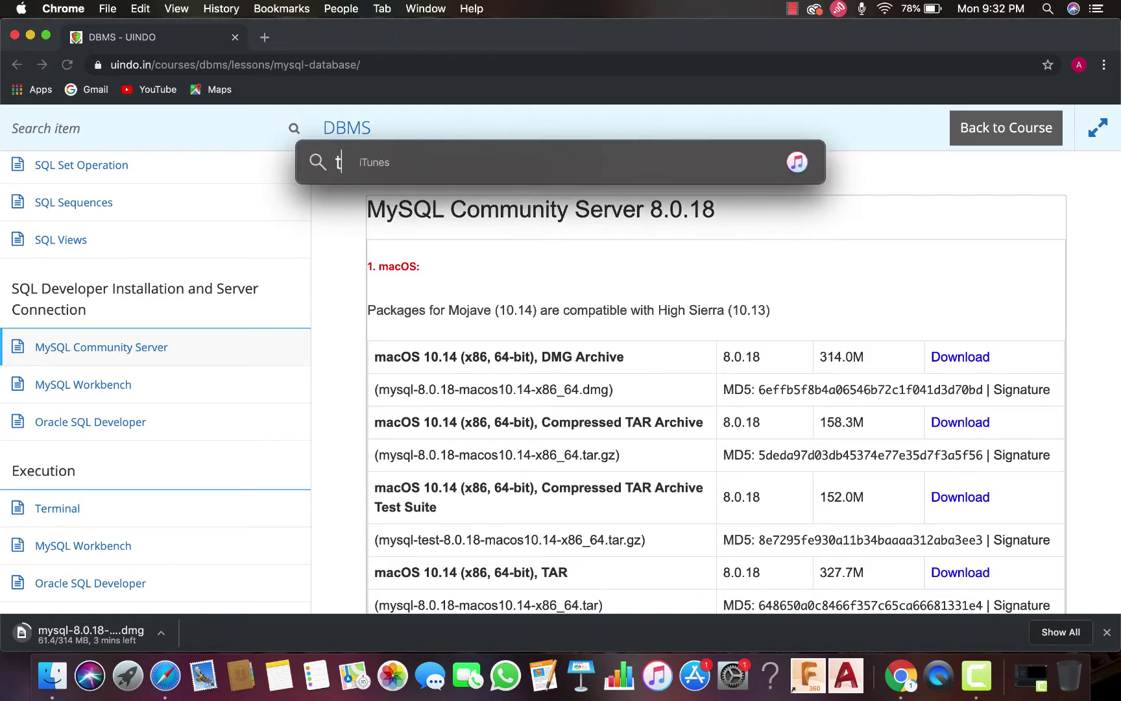
key("Return")
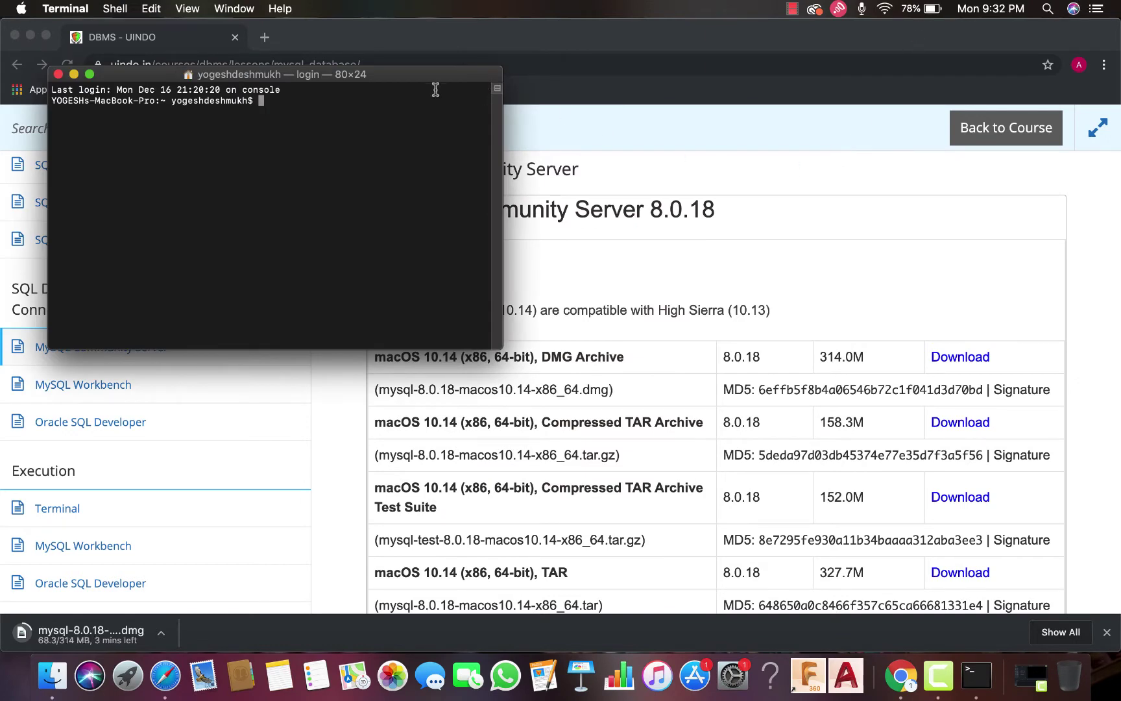
left_click_drag(430, 74, 780, 135)
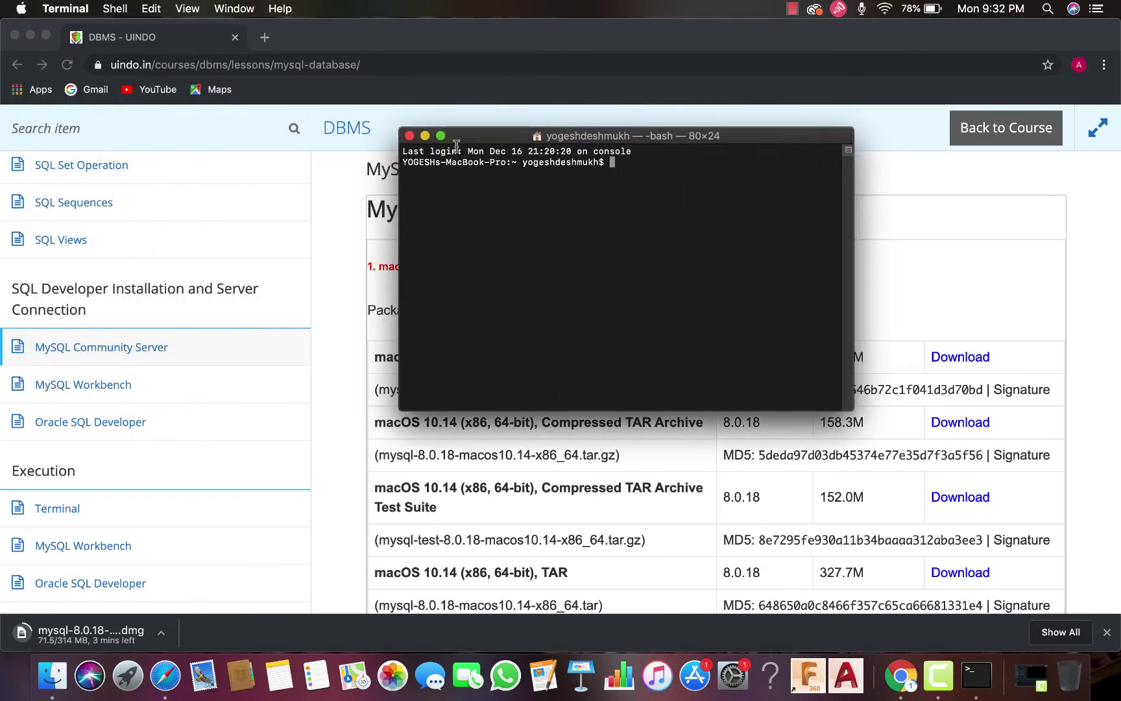
right_click(545, 209)
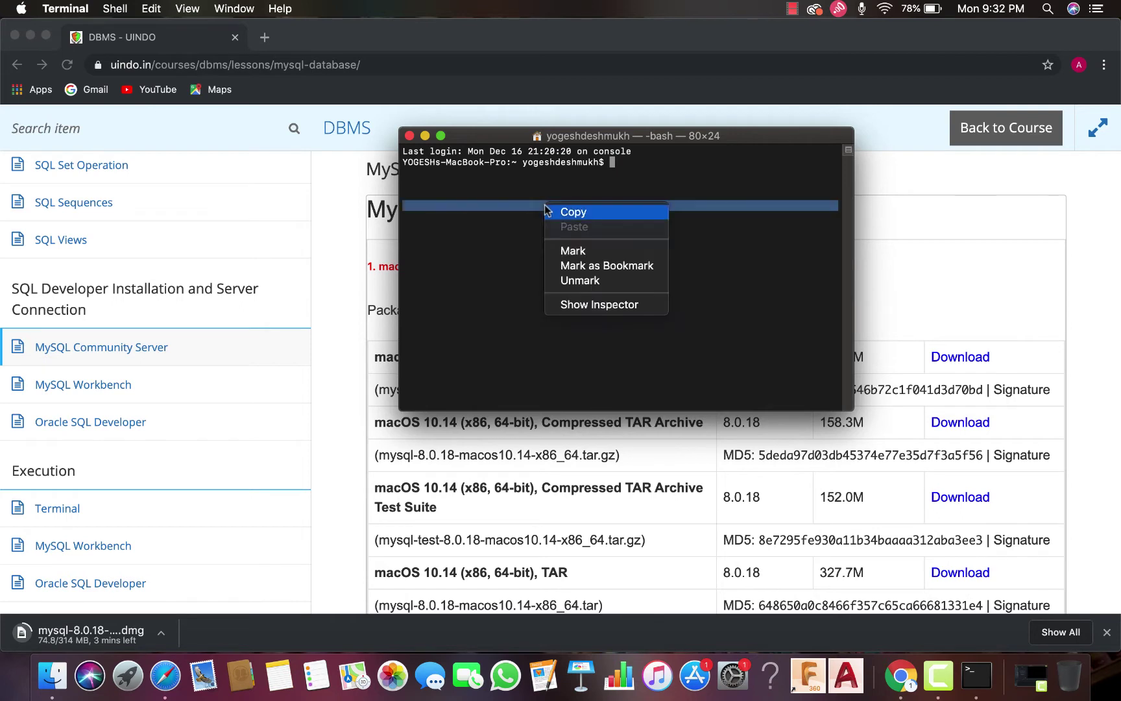
left_click(684, 170)
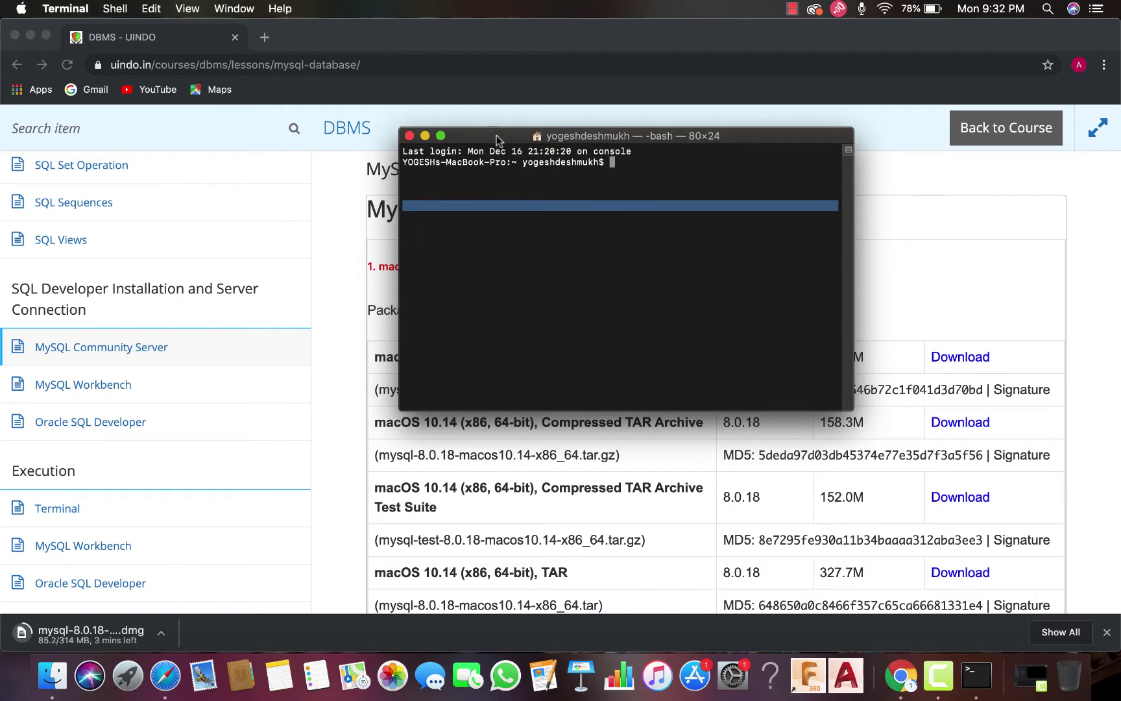
left_click(441, 136)
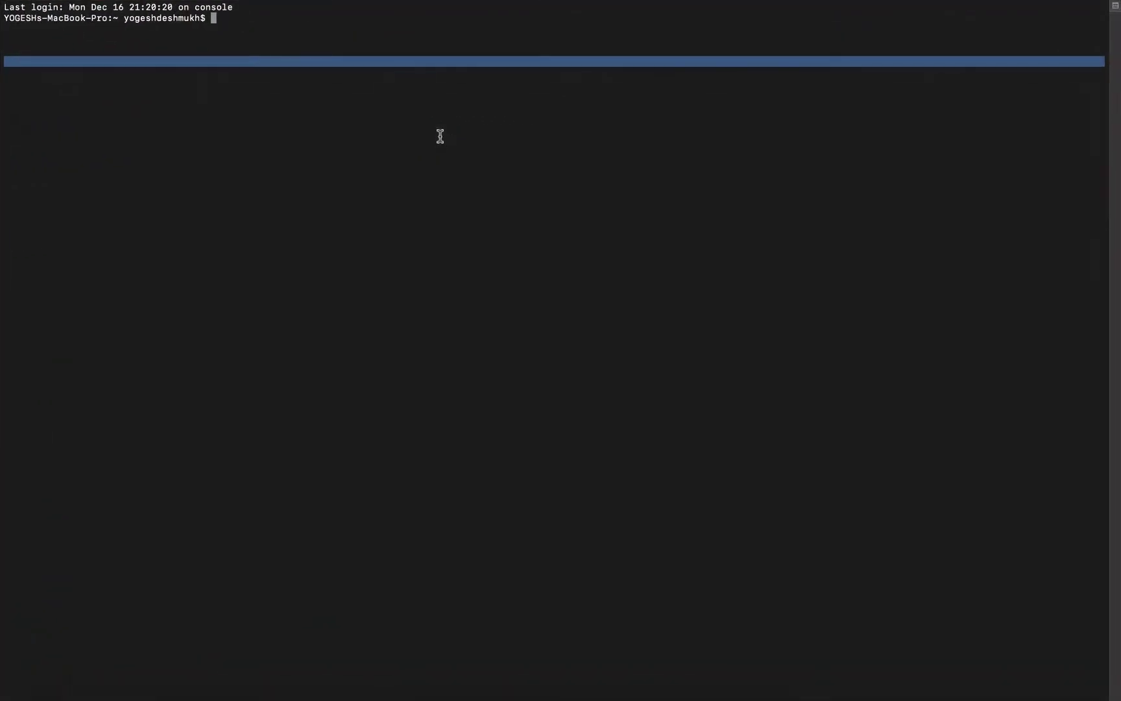
mouse_move(76, 39)
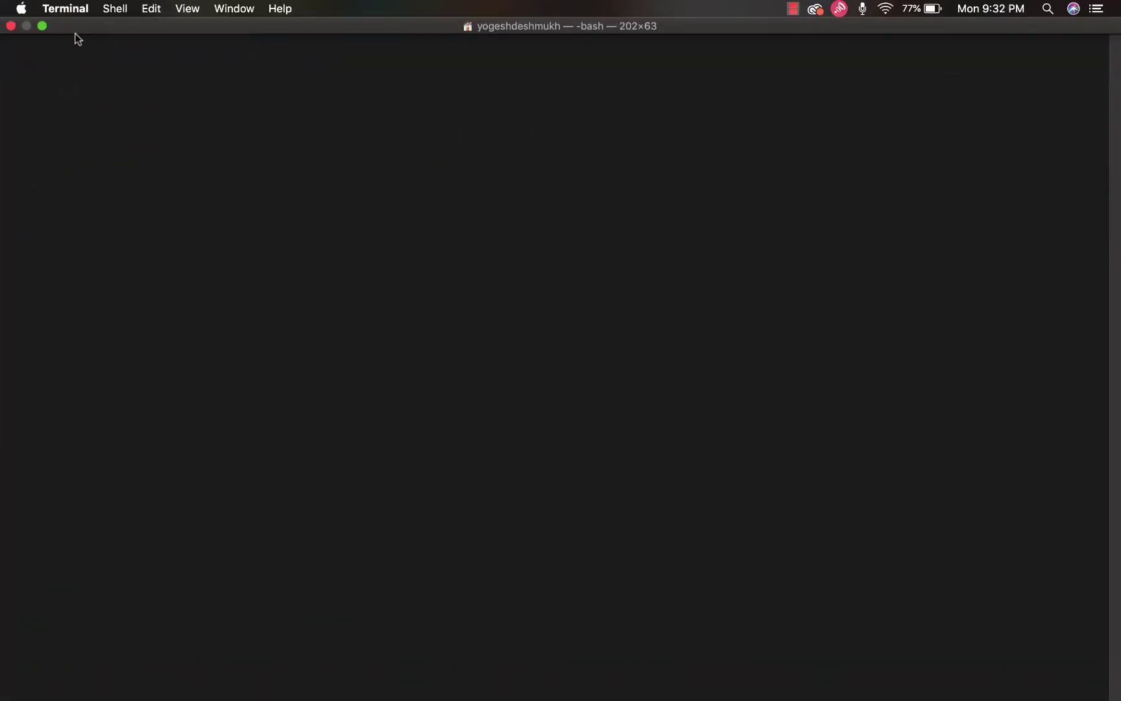
left_click(157, 11)
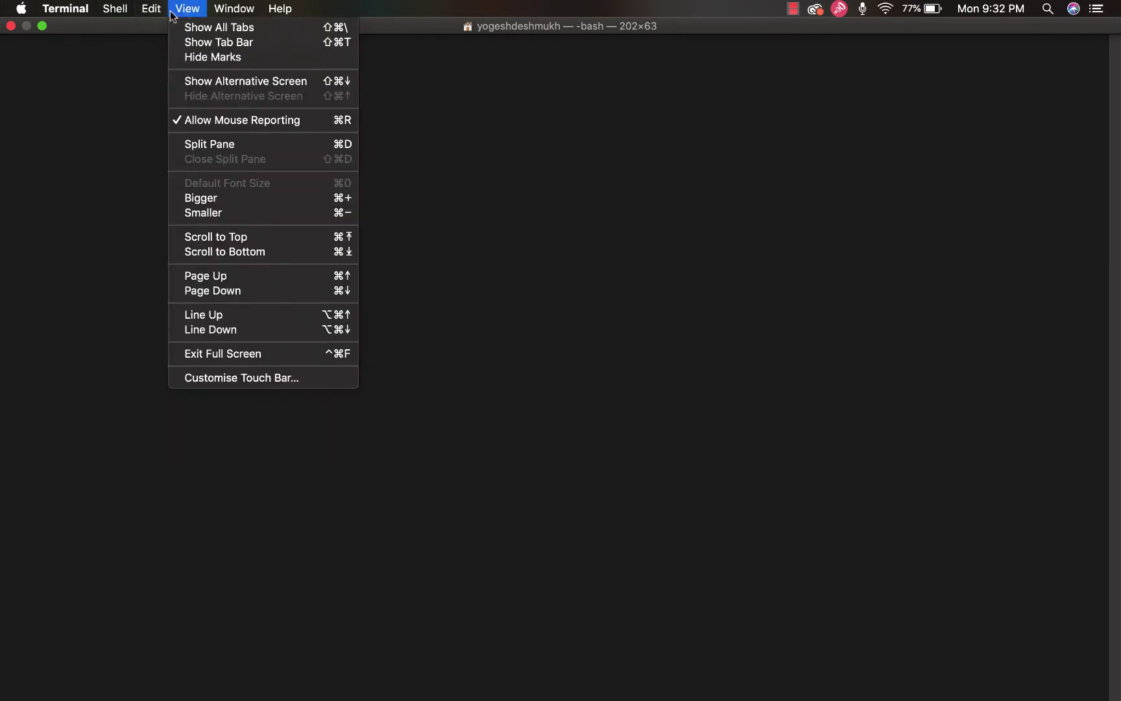
left_click(388, 187)
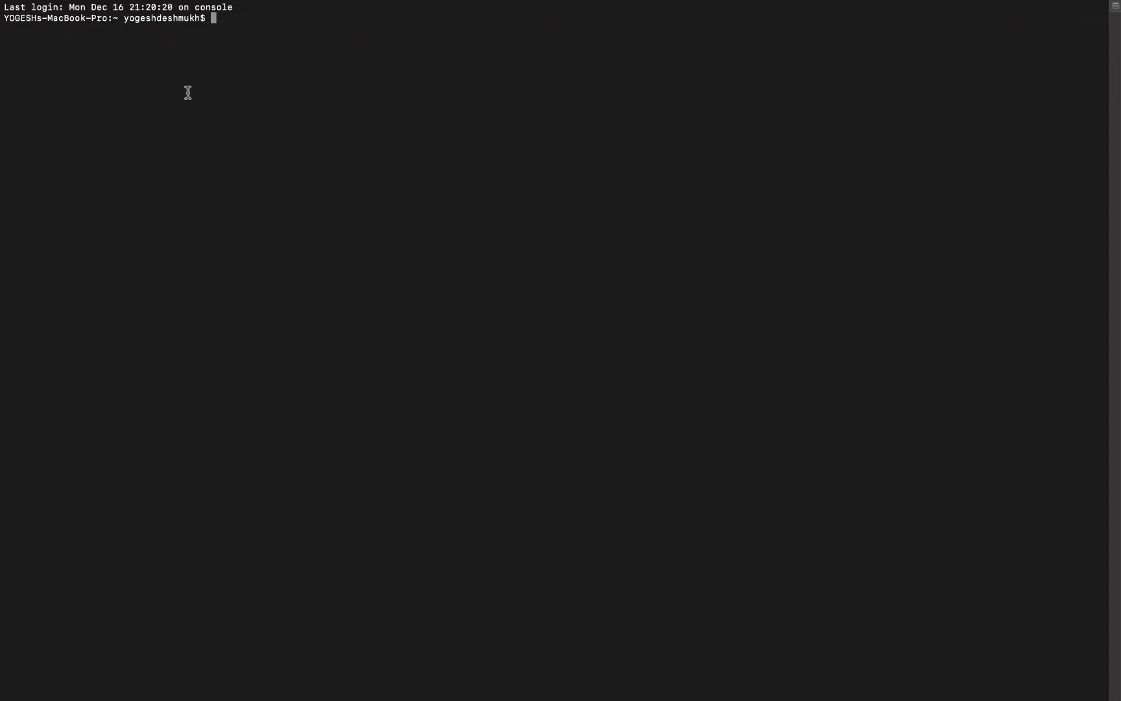
Enlarge the terminal text three steps, resize the window, then close it
key("super+plus")
key("super+plus")
key("super+plus")
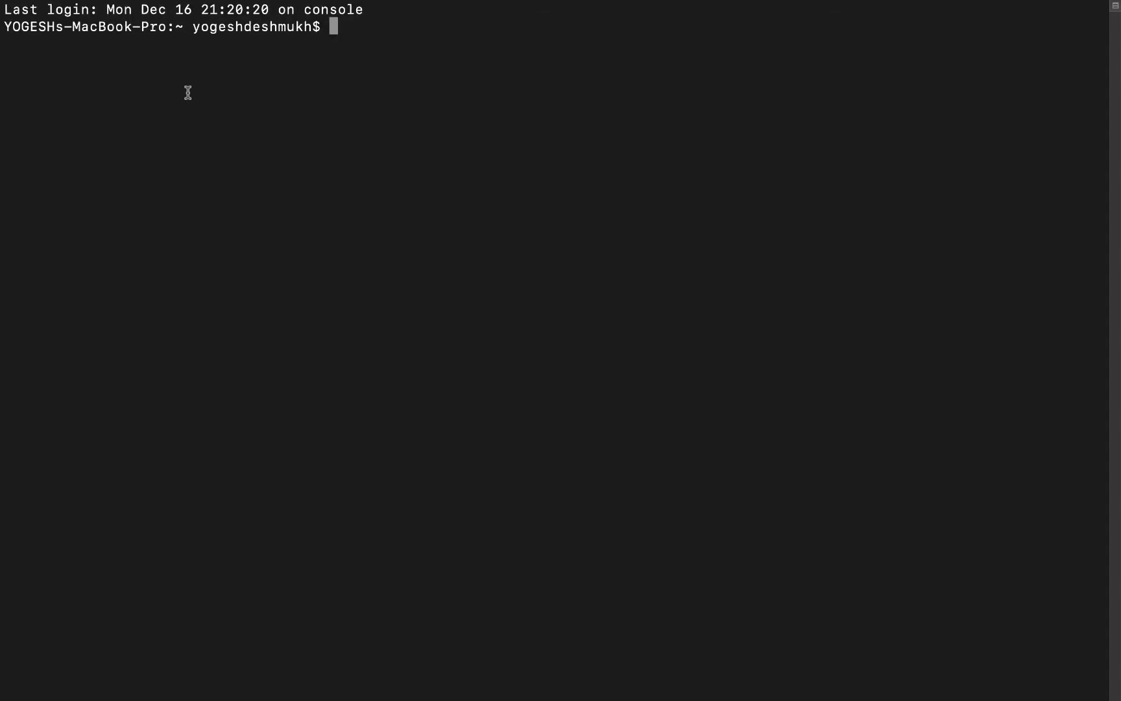
key("super+plus")
key("super+plus")
key("super+plus")
key("super+plus")
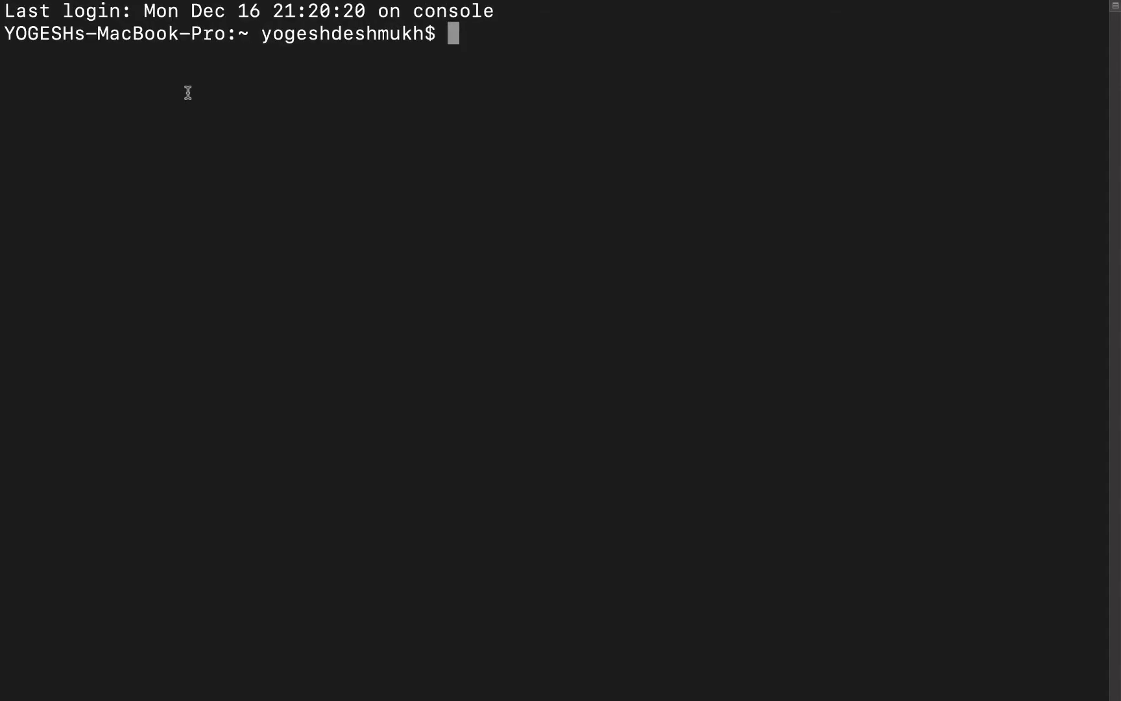
key("super+plus")
key("super+plus")
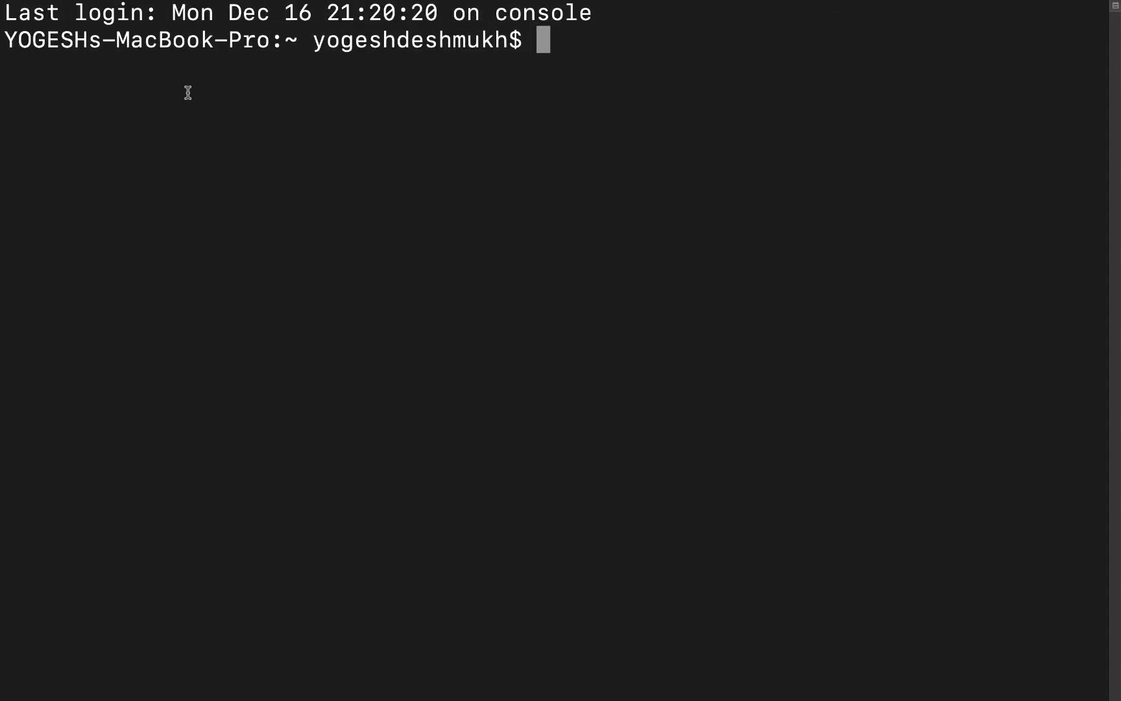
mouse_move(458, 4)
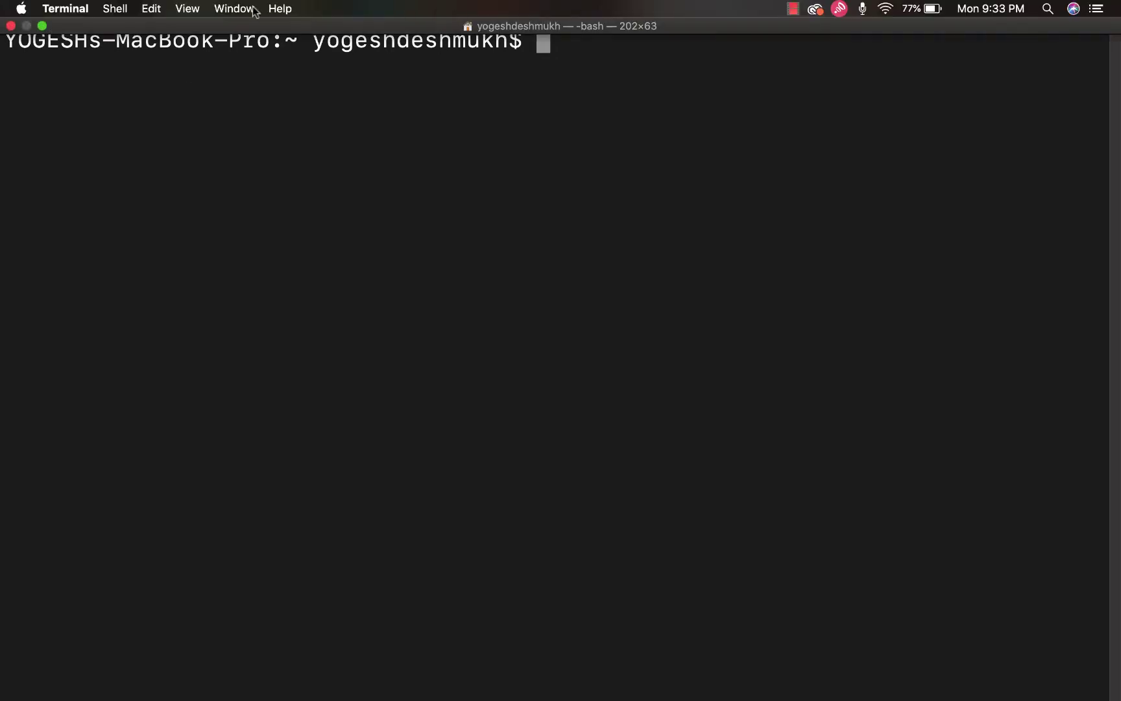
left_click(42, 25)
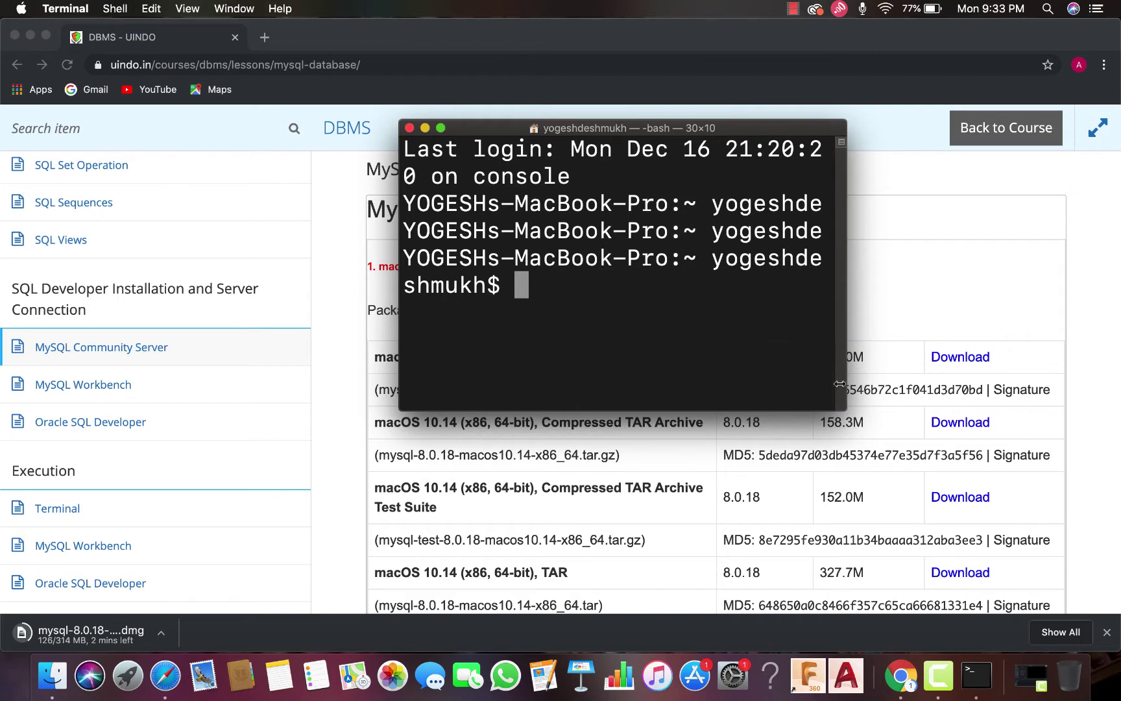
left_click_drag(843, 402, 1043, 519)
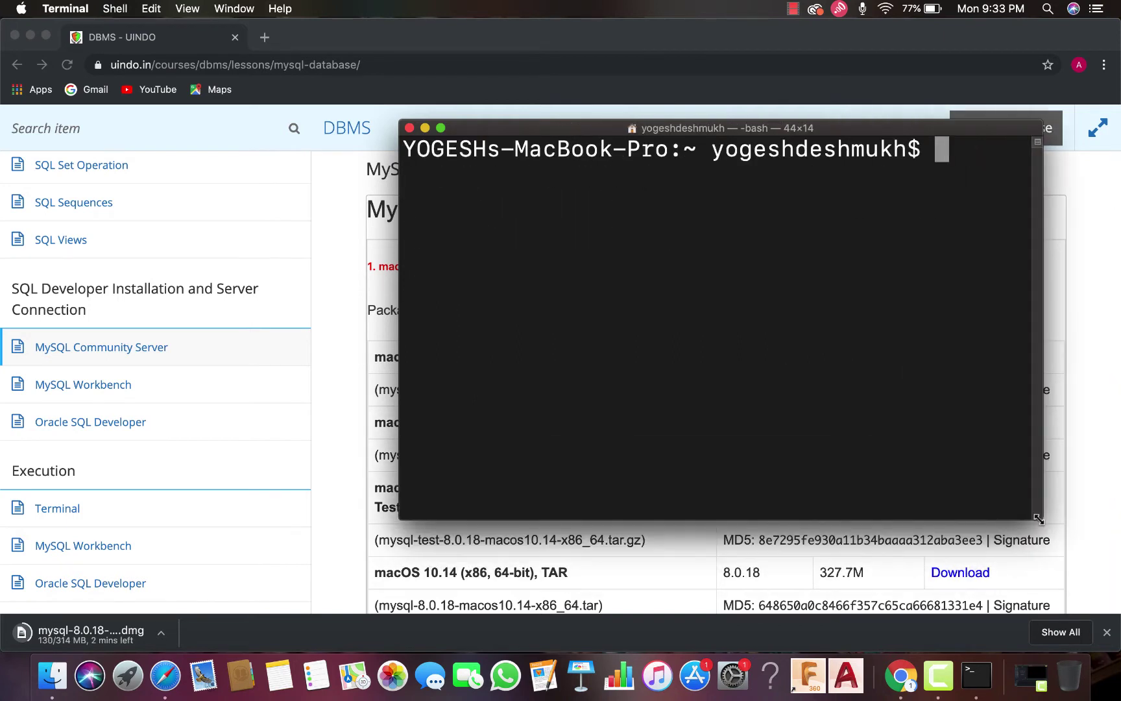
left_click_drag(611, 129, 414, 133)
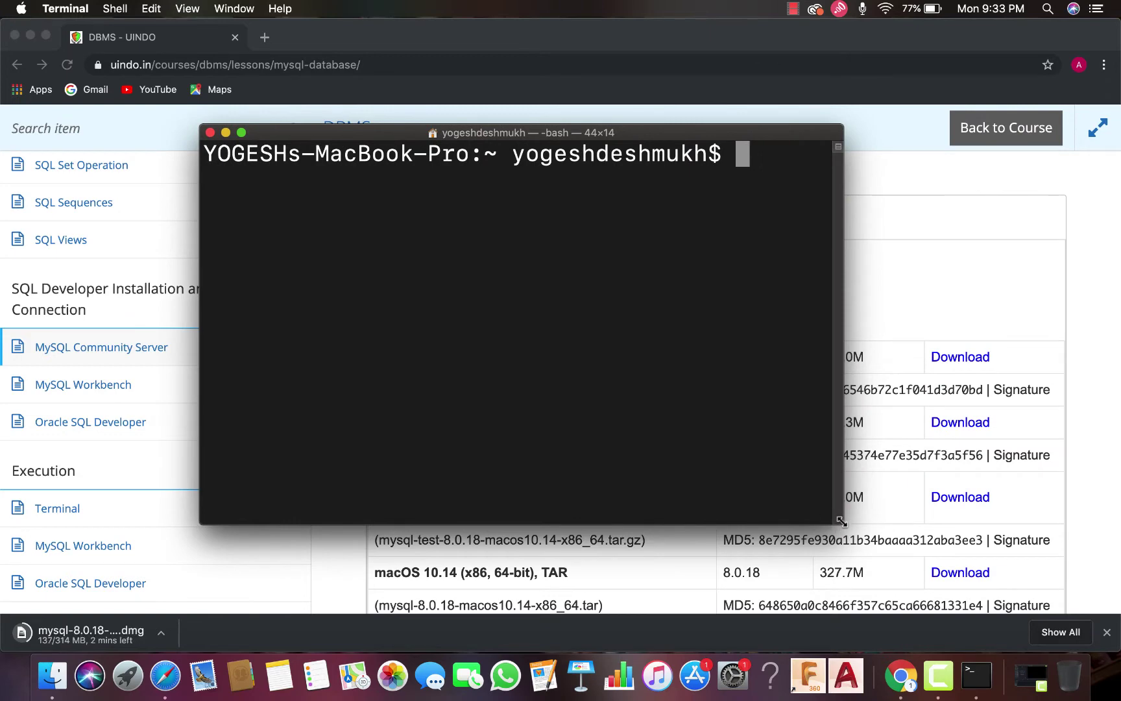
left_click_drag(844, 524, 899, 540)
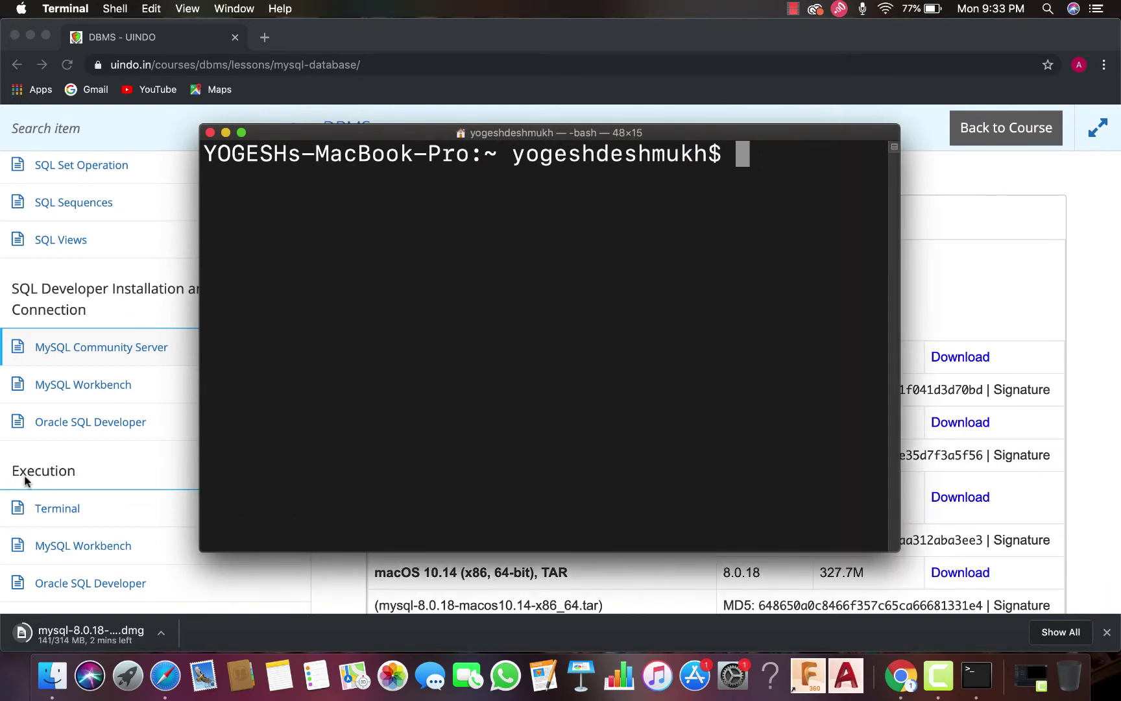
left_click(209, 132)
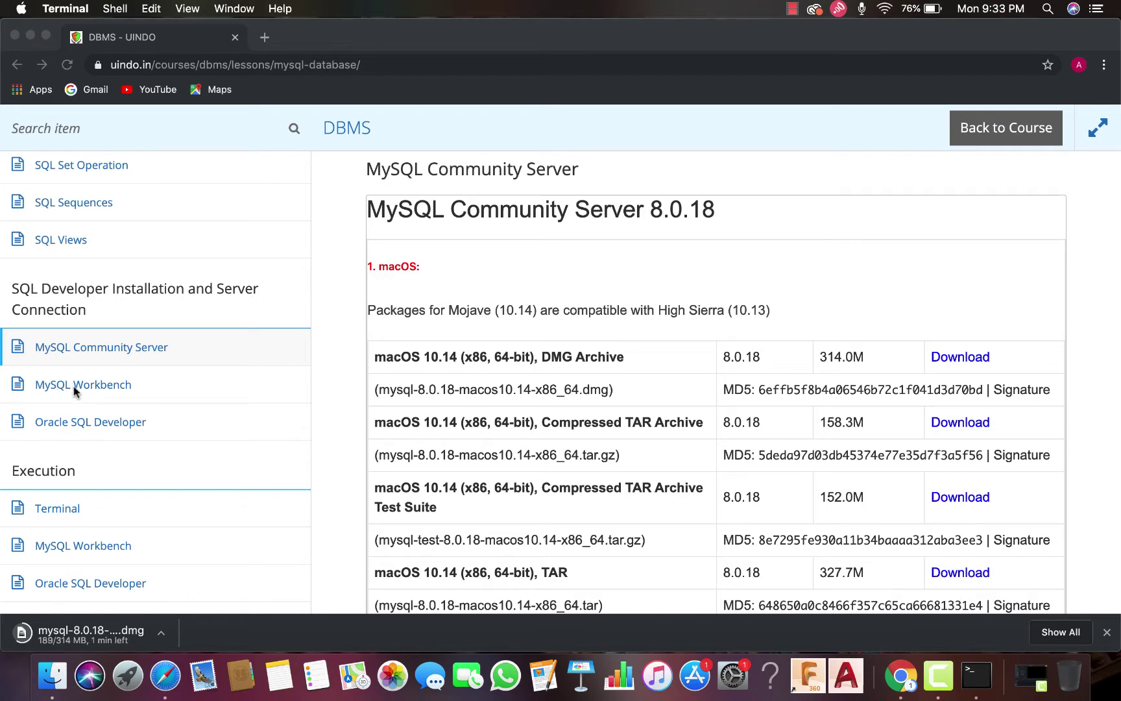
From the MySQL Workbench lesson, download mysql-workbench-community-8.0.18-macos-x86_64.dmg for macOS
key("super+Tab")
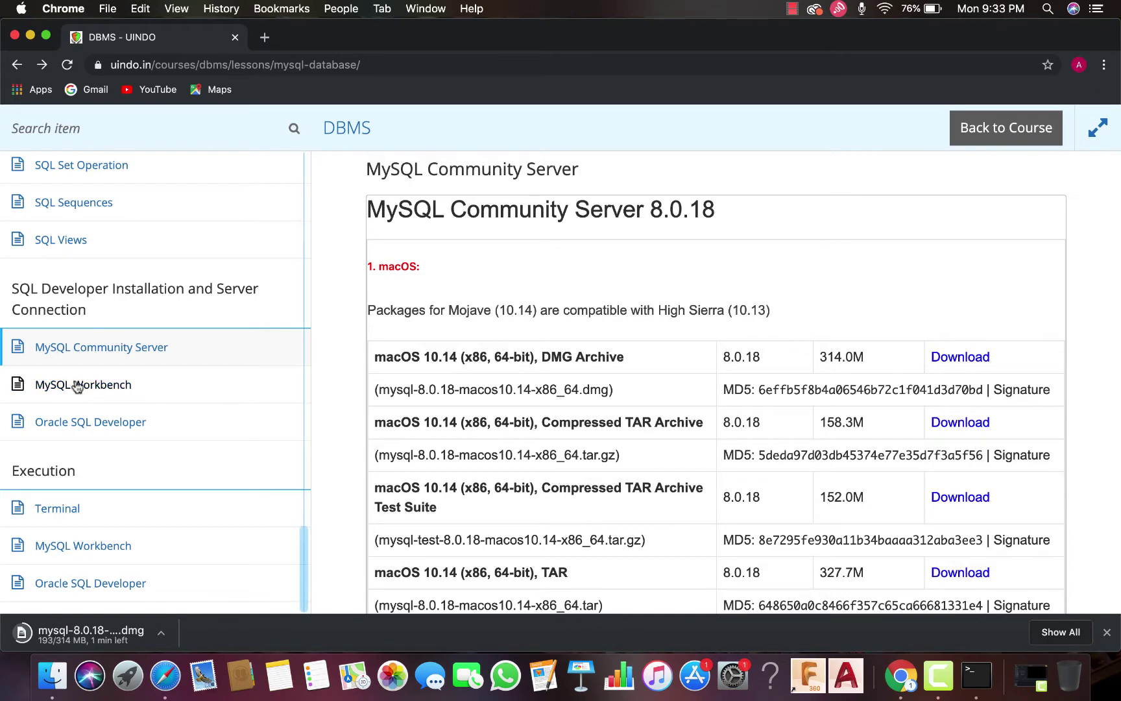
left_click(77, 387)
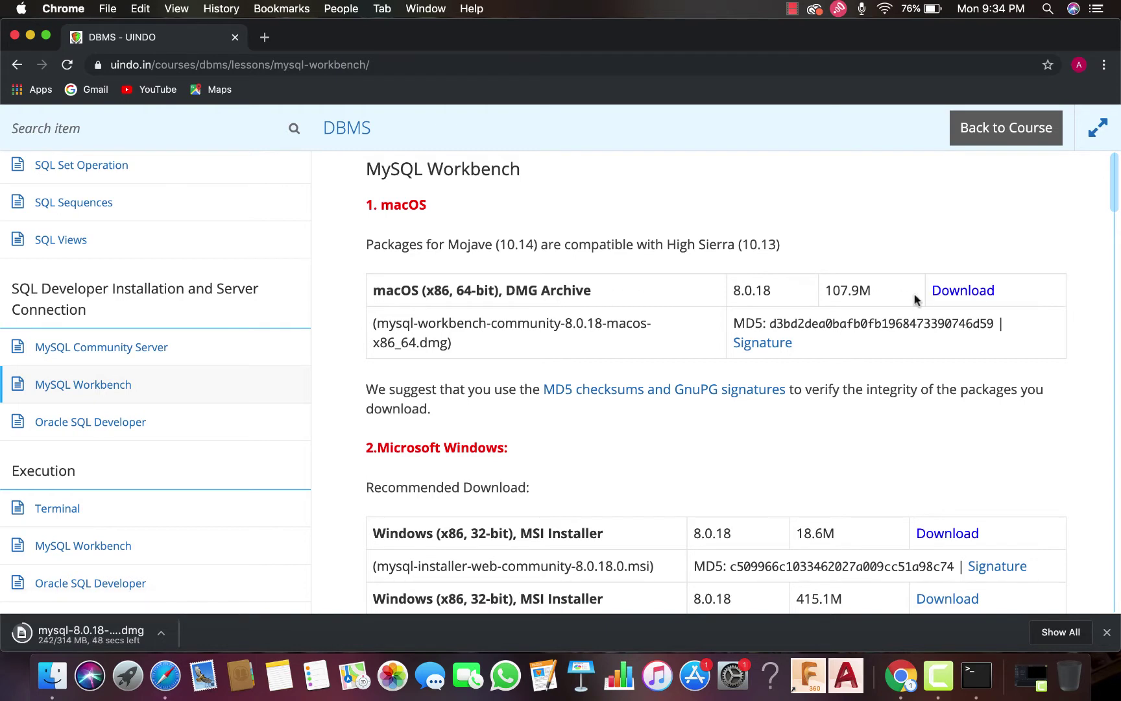
left_click(949, 295)
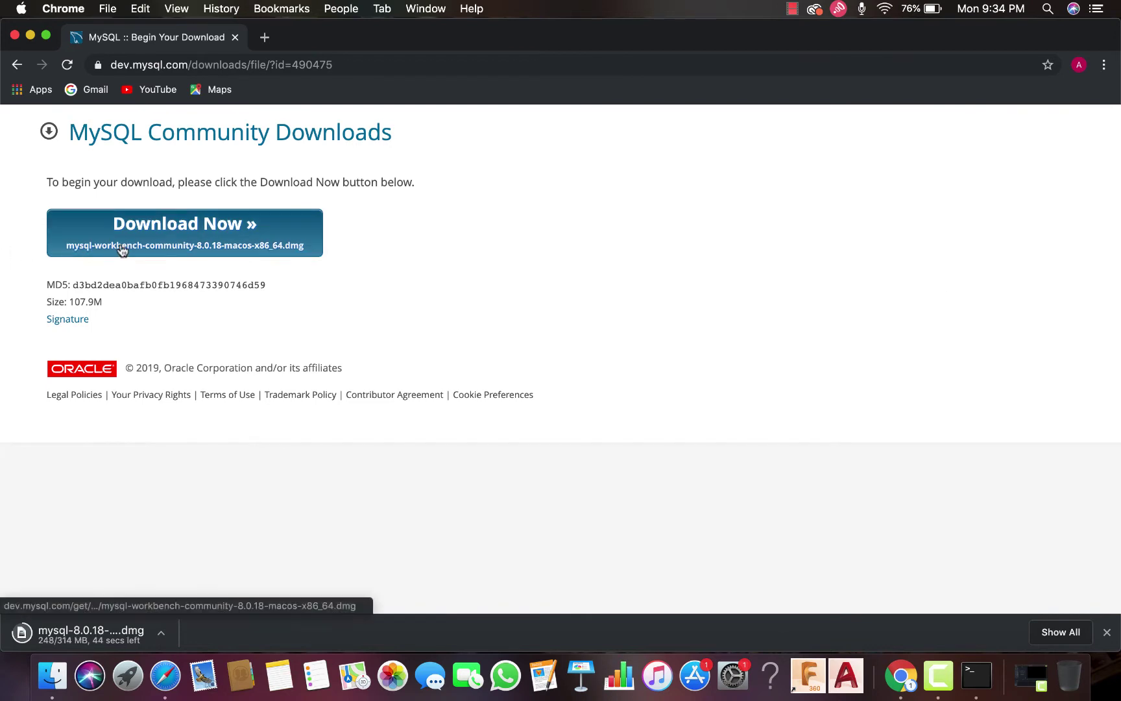
left_click(122, 249)
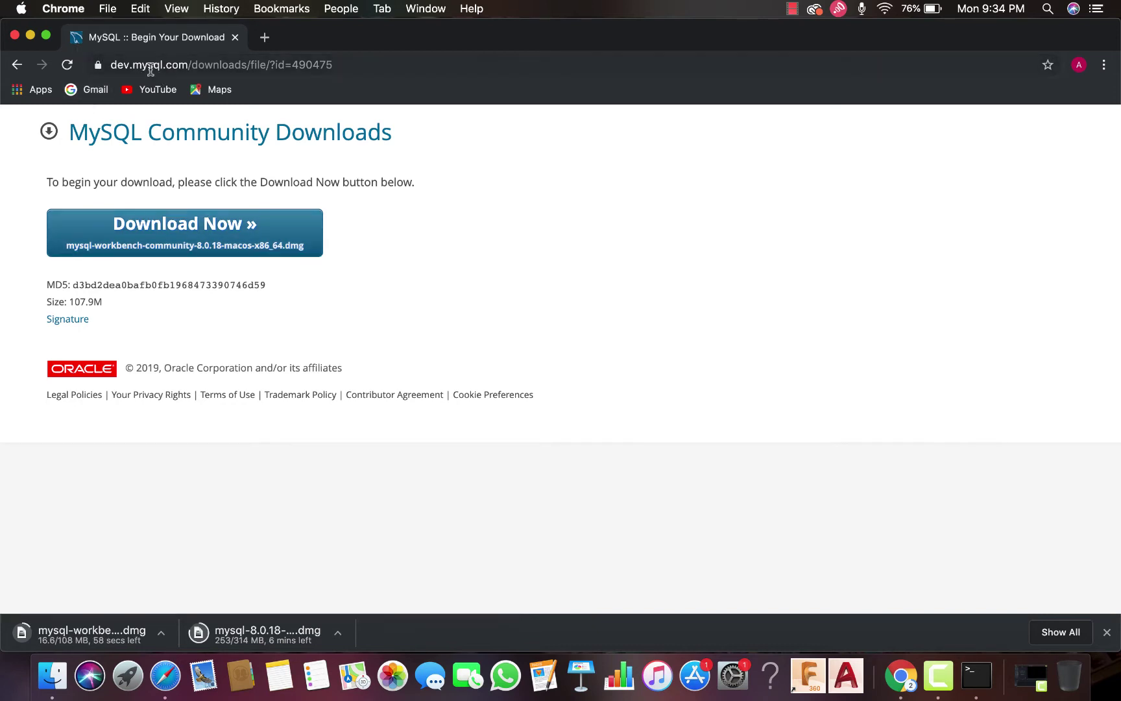
Download the Mac OSX SQL Developer 19.2.1 zip (338 MB) from the Oracle SQL Developer lesson
left_click(15, 65)
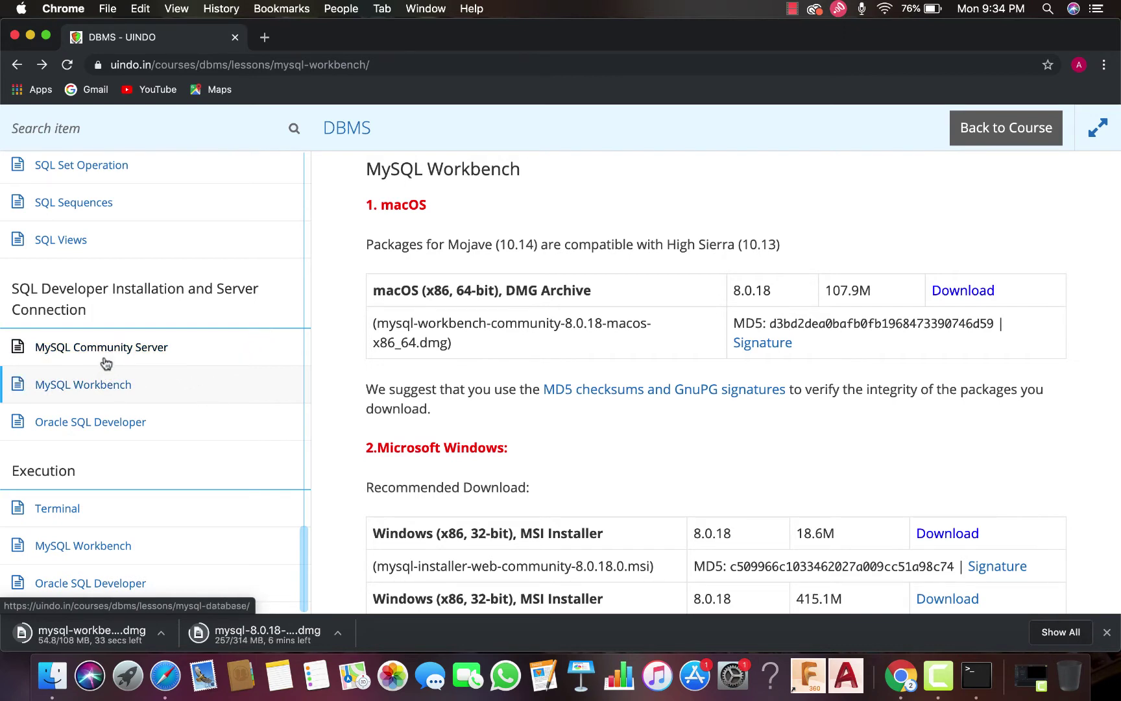
left_click(106, 428)
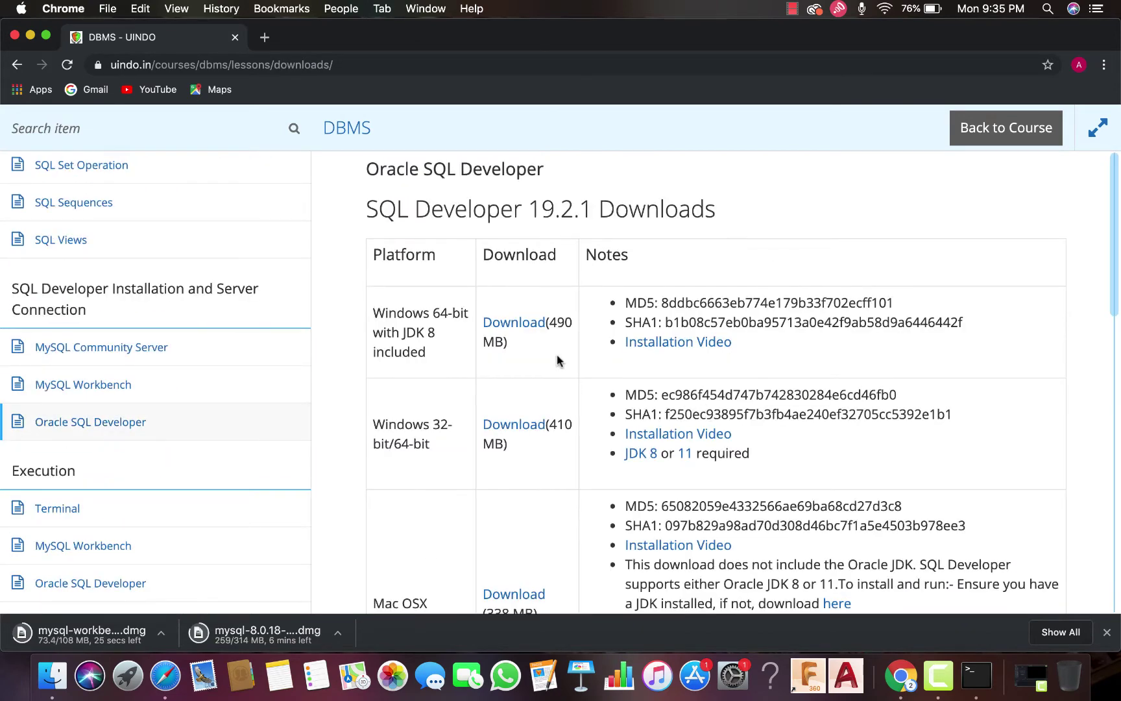
scroll(557, 361, "down", 1)
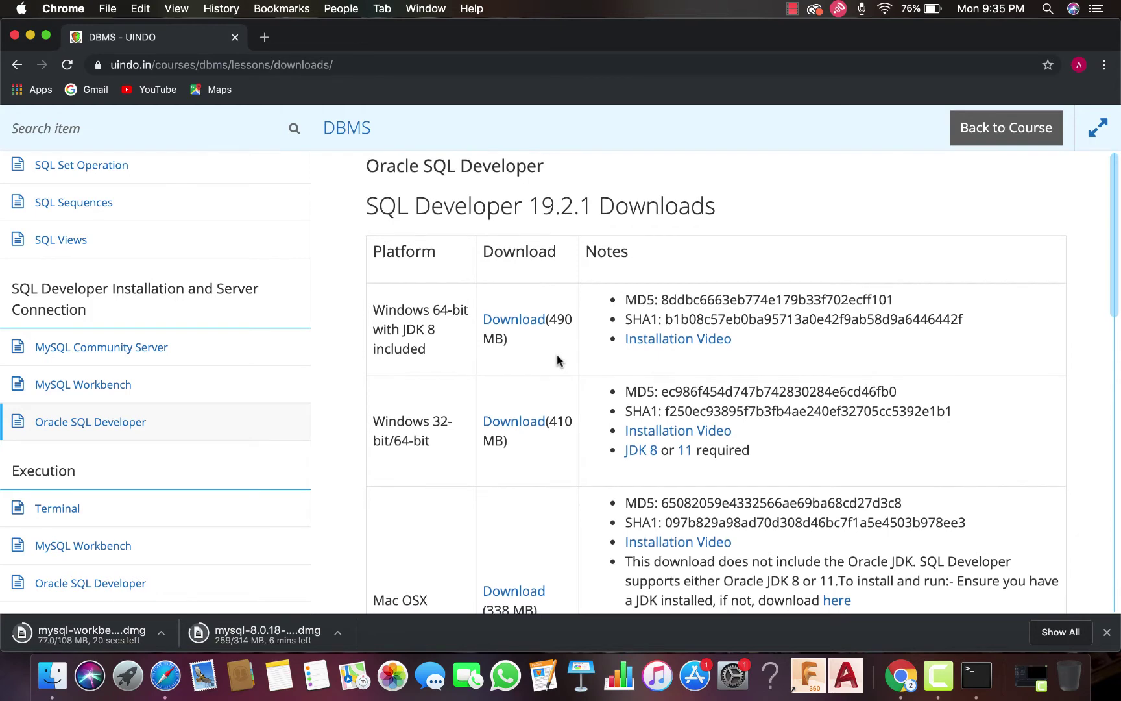
scroll(557, 361, "down", 1)
scroll(557, 361, "down", 5)
scroll(557, 361, "up", 6)
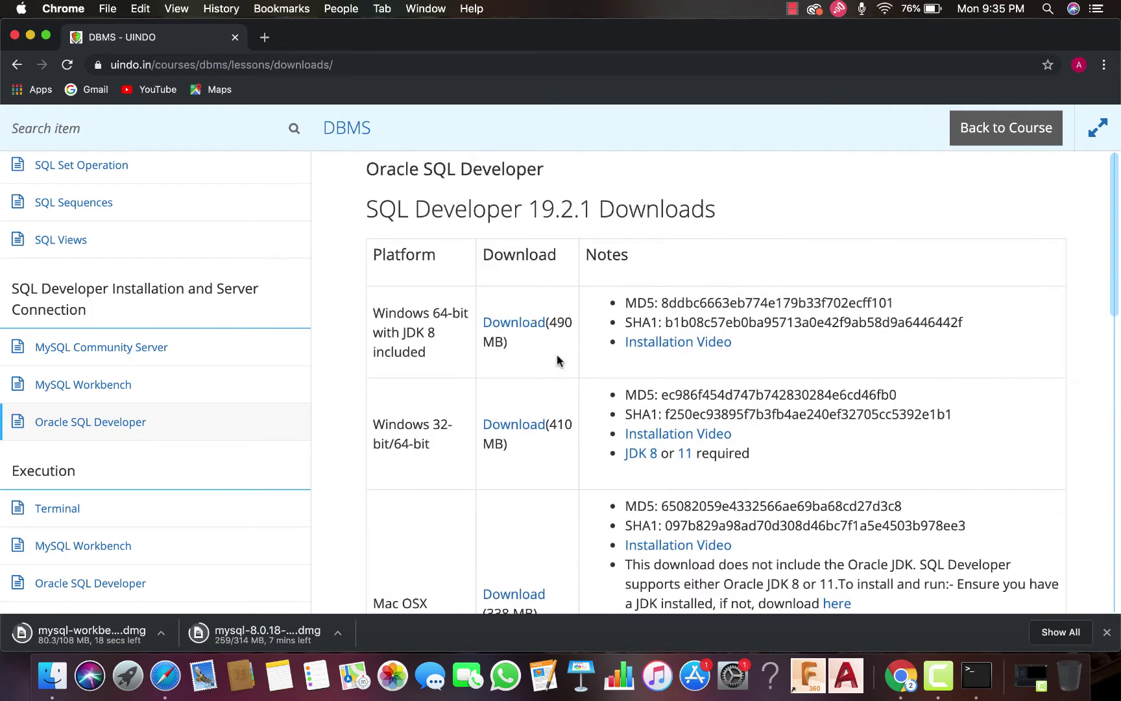
scroll(462, 364, "down", 2)
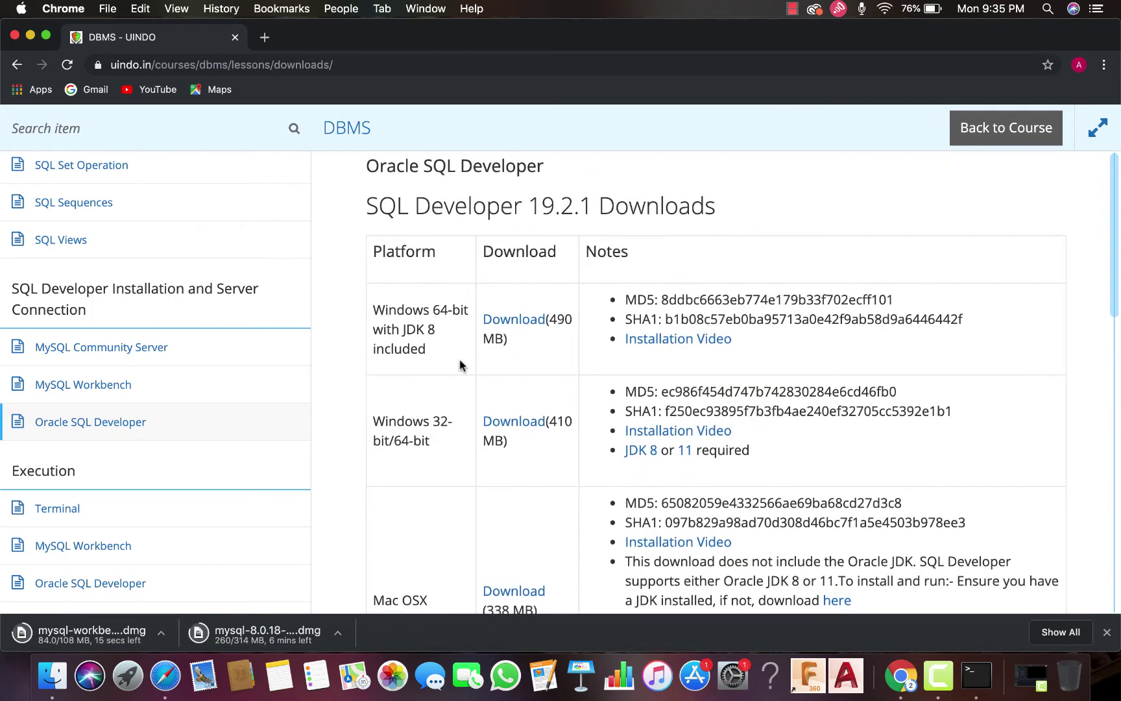
scroll(460, 365, "down", 5)
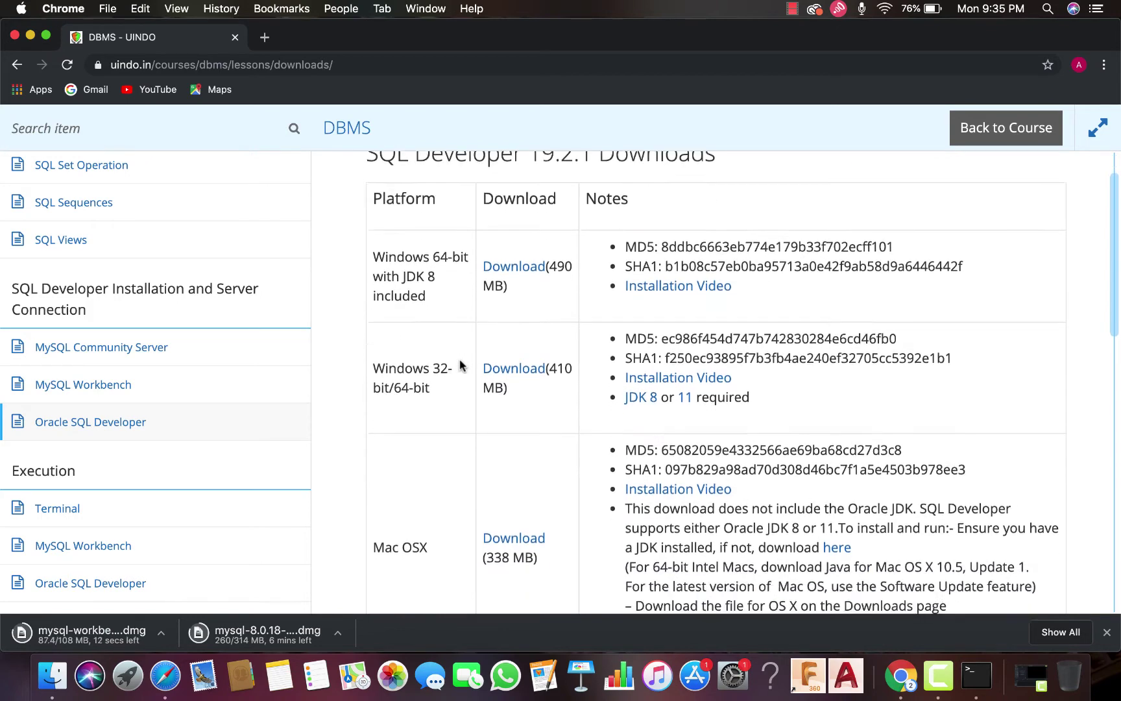
scroll(460, 366, "down", 1)
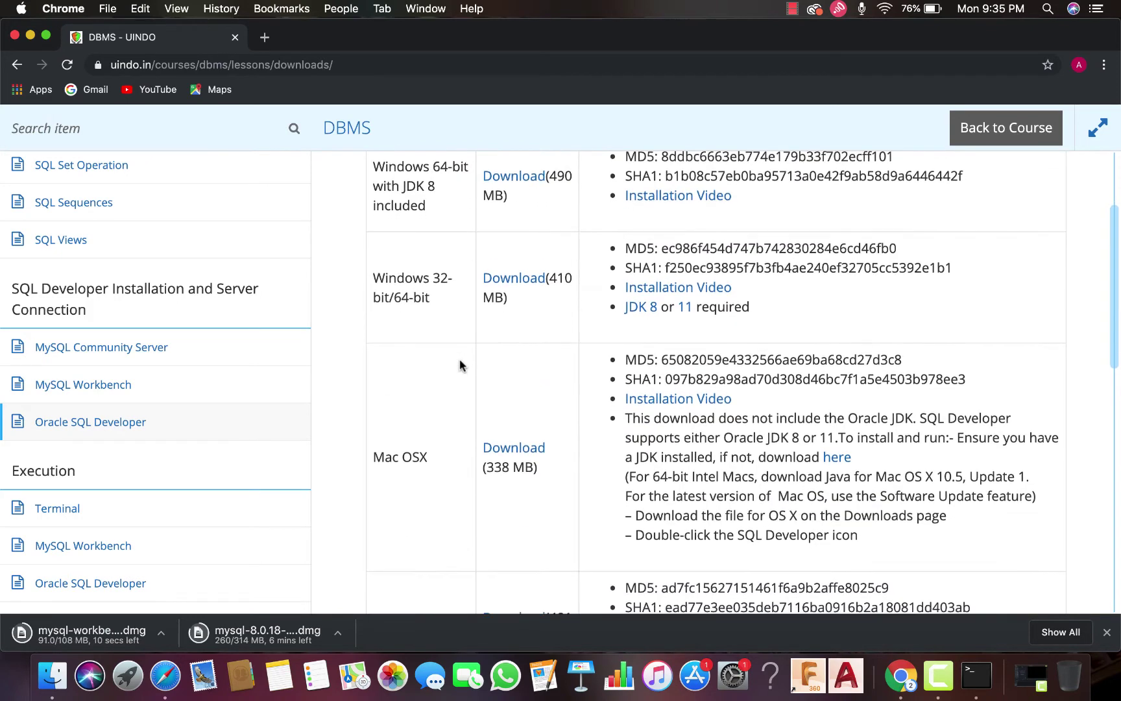
scroll(460, 365, "down", 5)
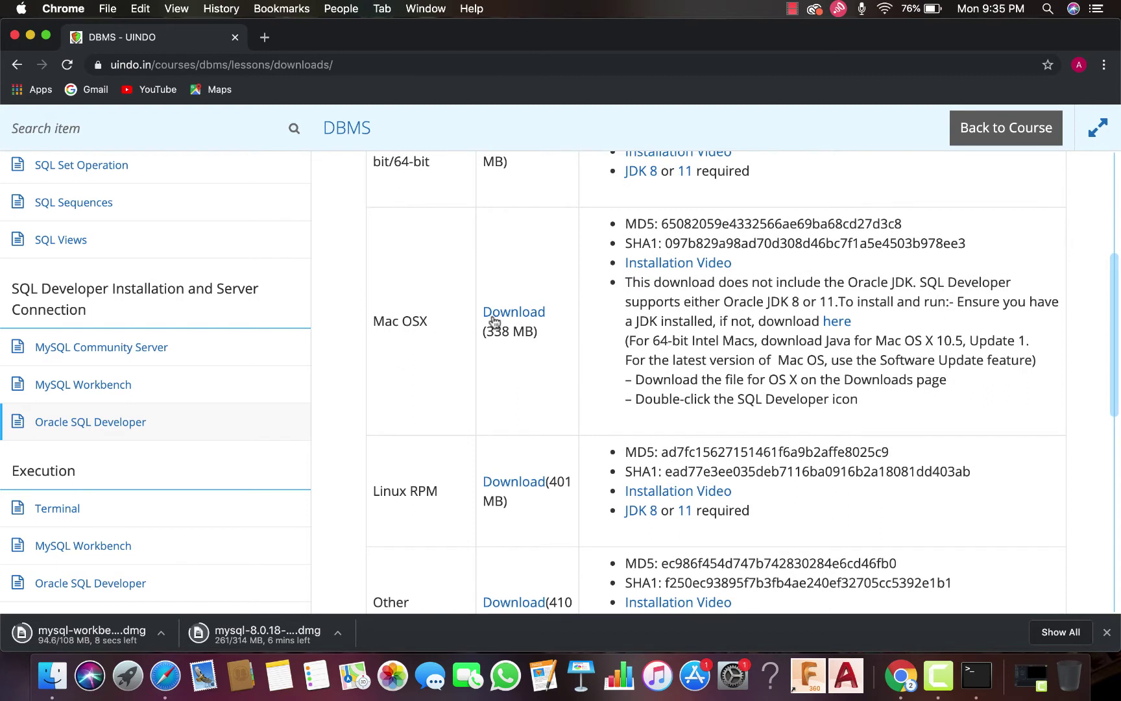
left_click(521, 314)
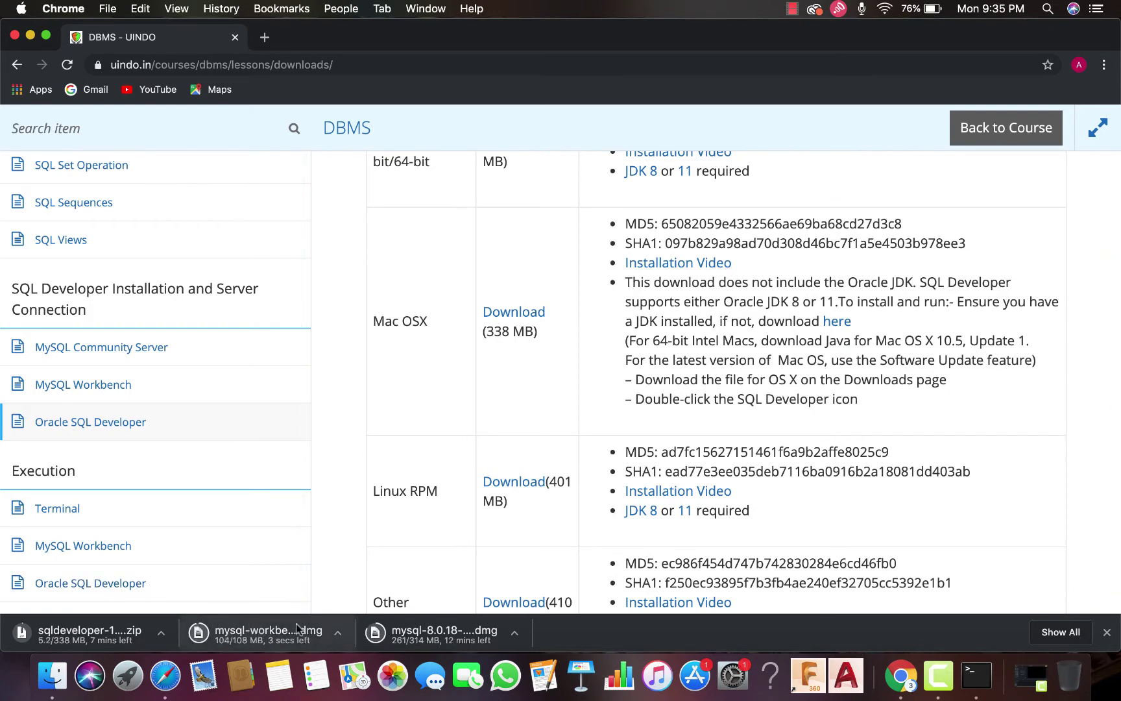
scroll(389, 455, "down", 3)
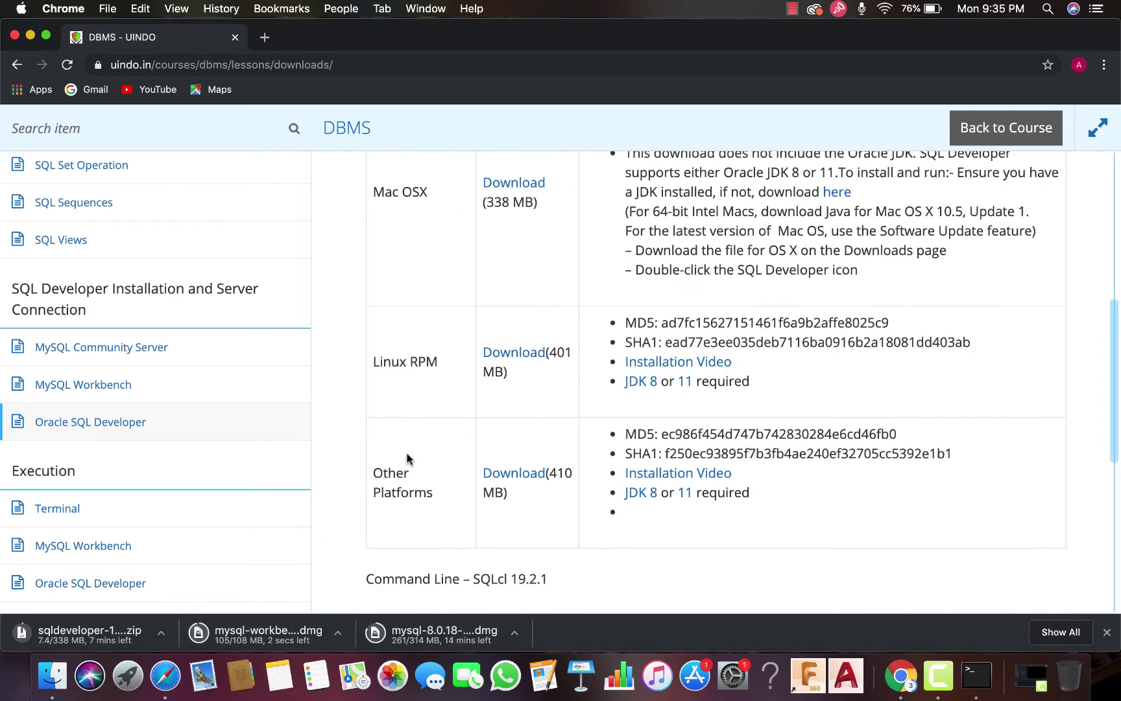
scroll(428, 455, "up", 1)
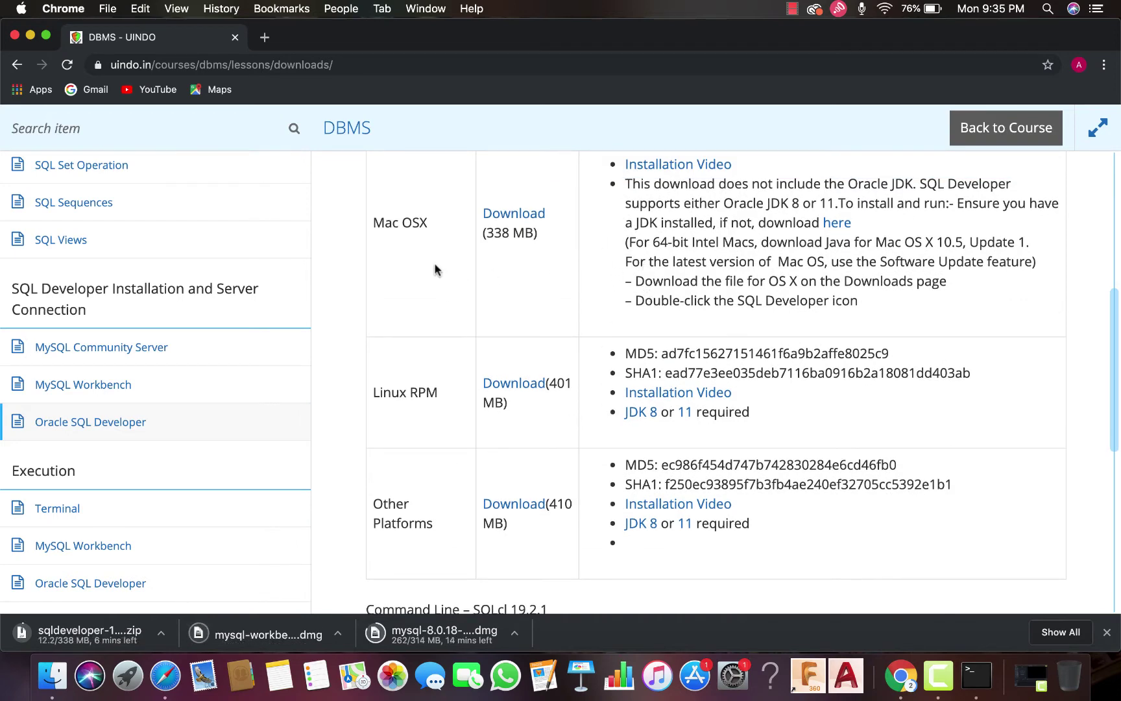
scroll(429, 253, "up", 1)
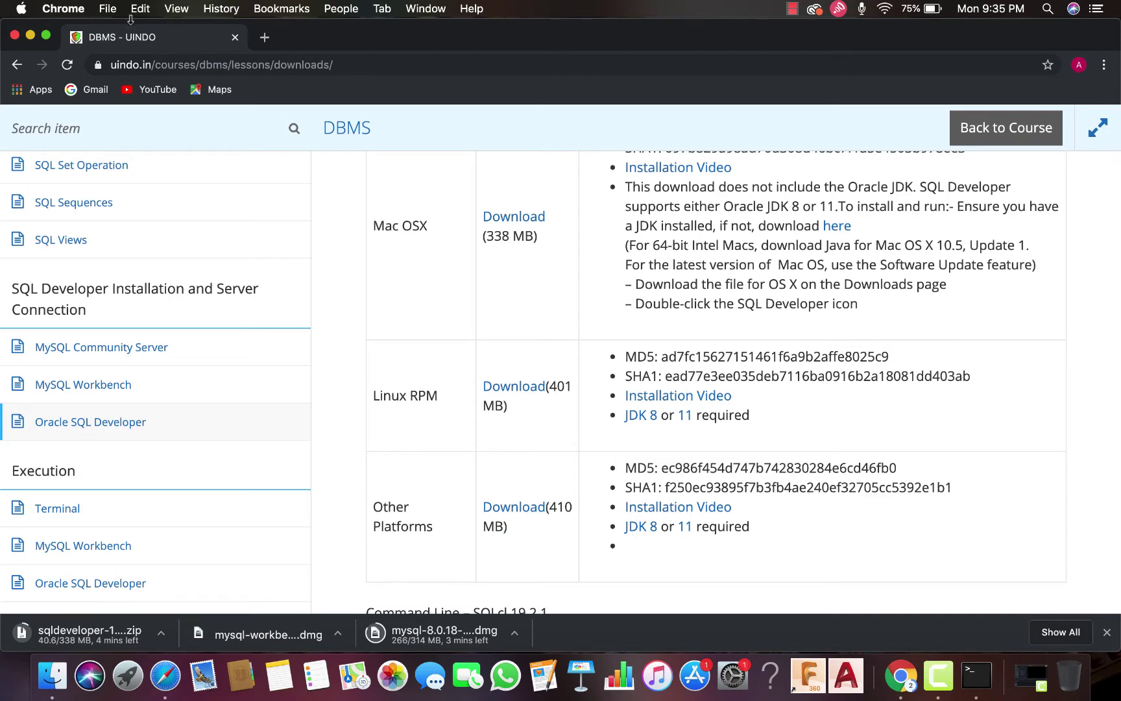
left_click(21, 9)
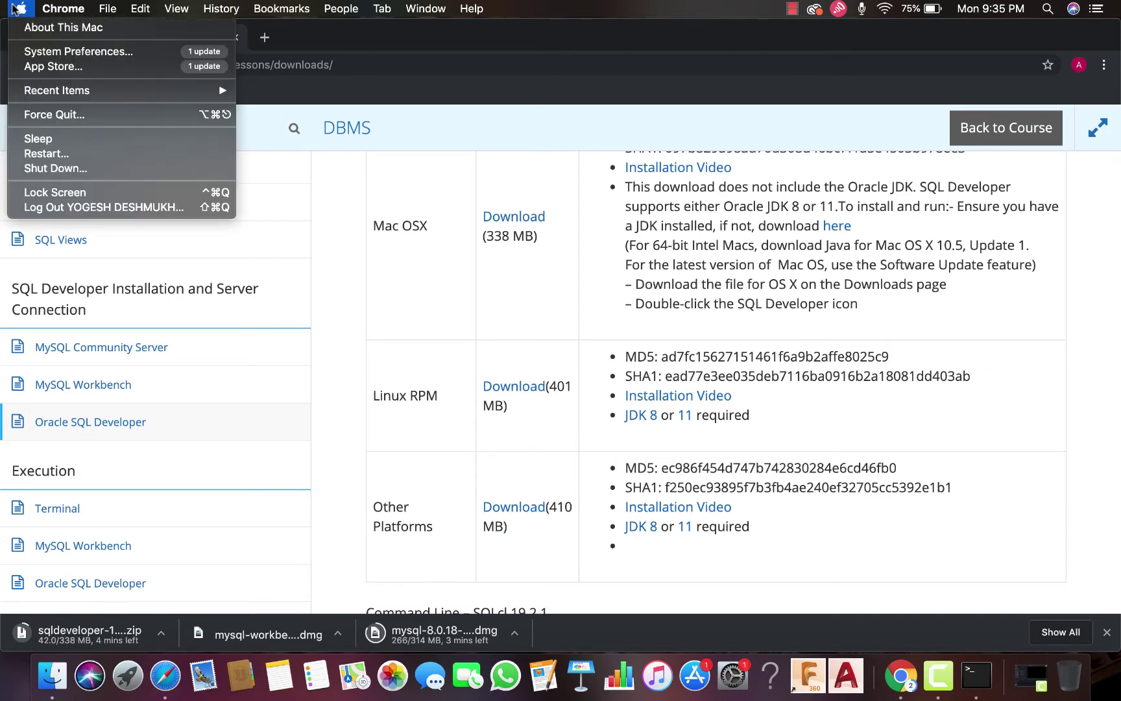
left_click(39, 47)
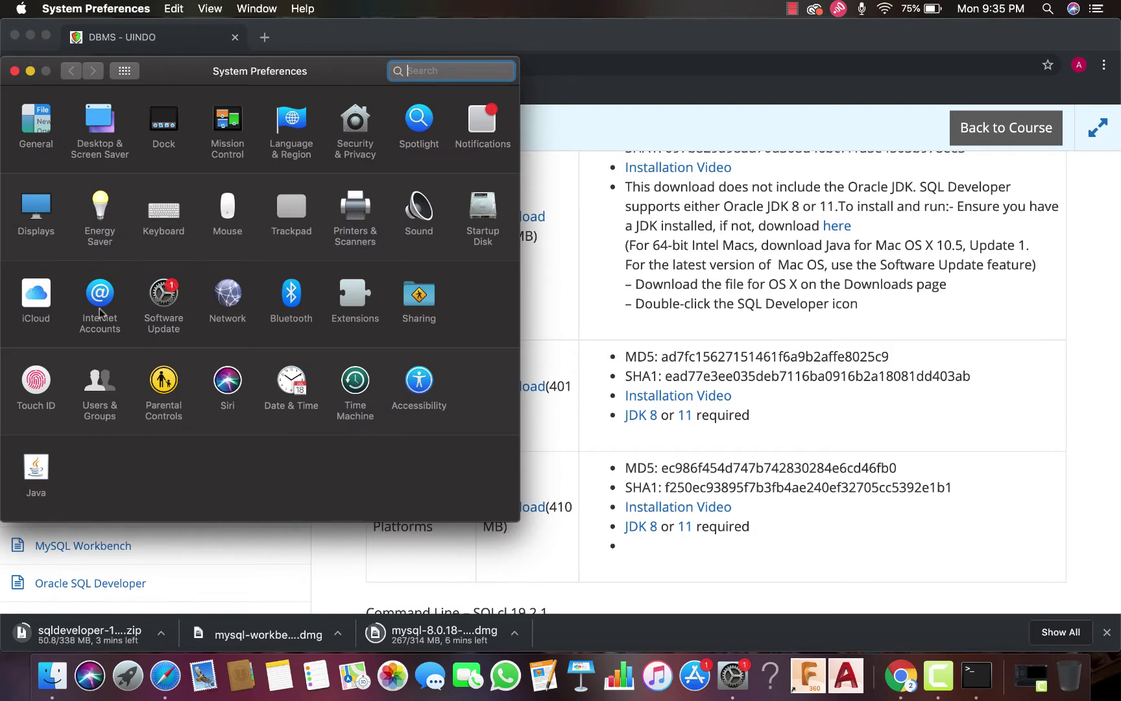
left_click(40, 471)
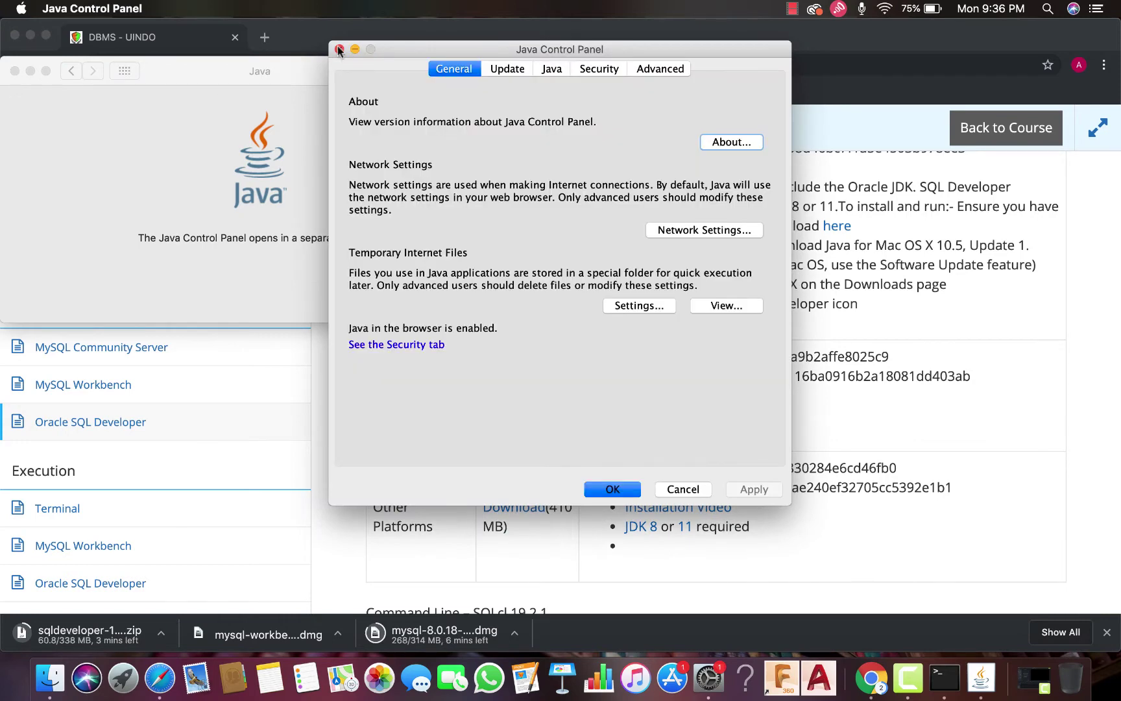
left_click(682, 489)
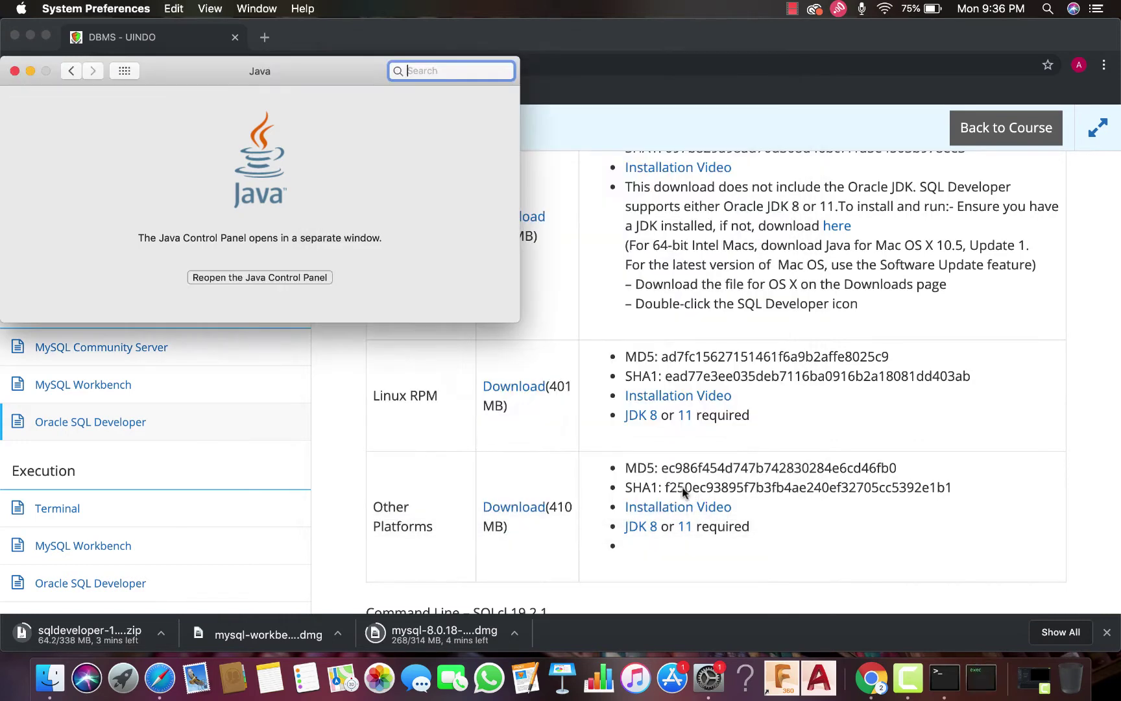
left_click(13, 71)
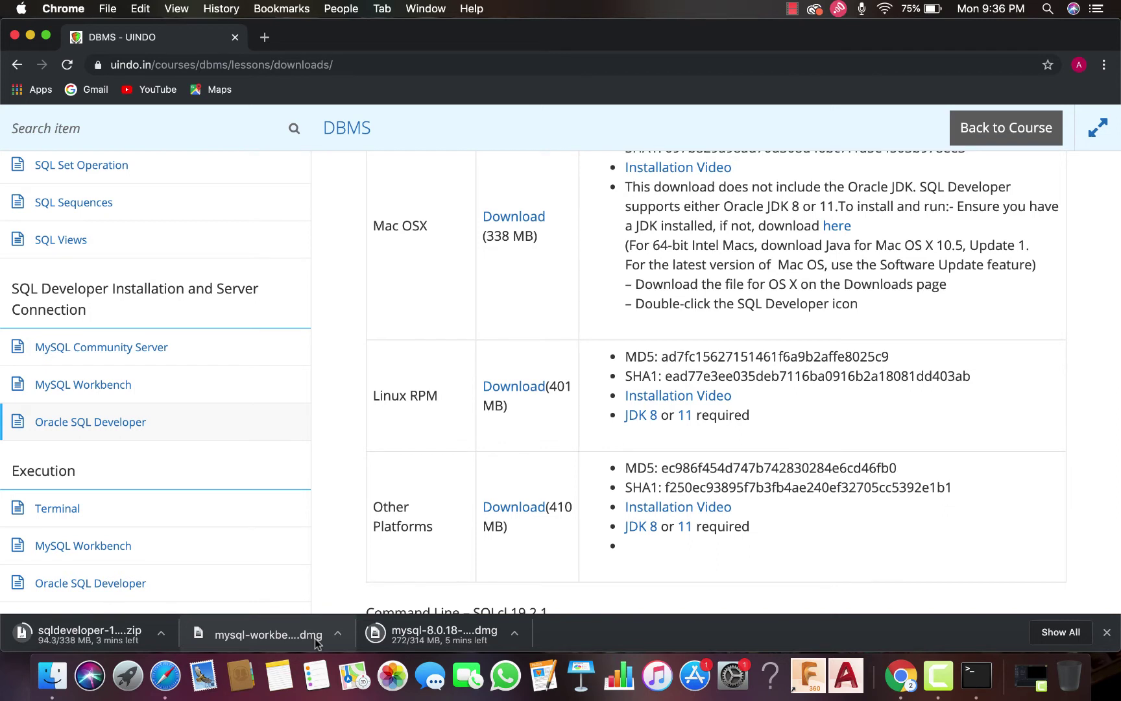
Open the Workbench disk image, copy MySQLWorkbench into Applications, and close the installer window
left_click(306, 639)
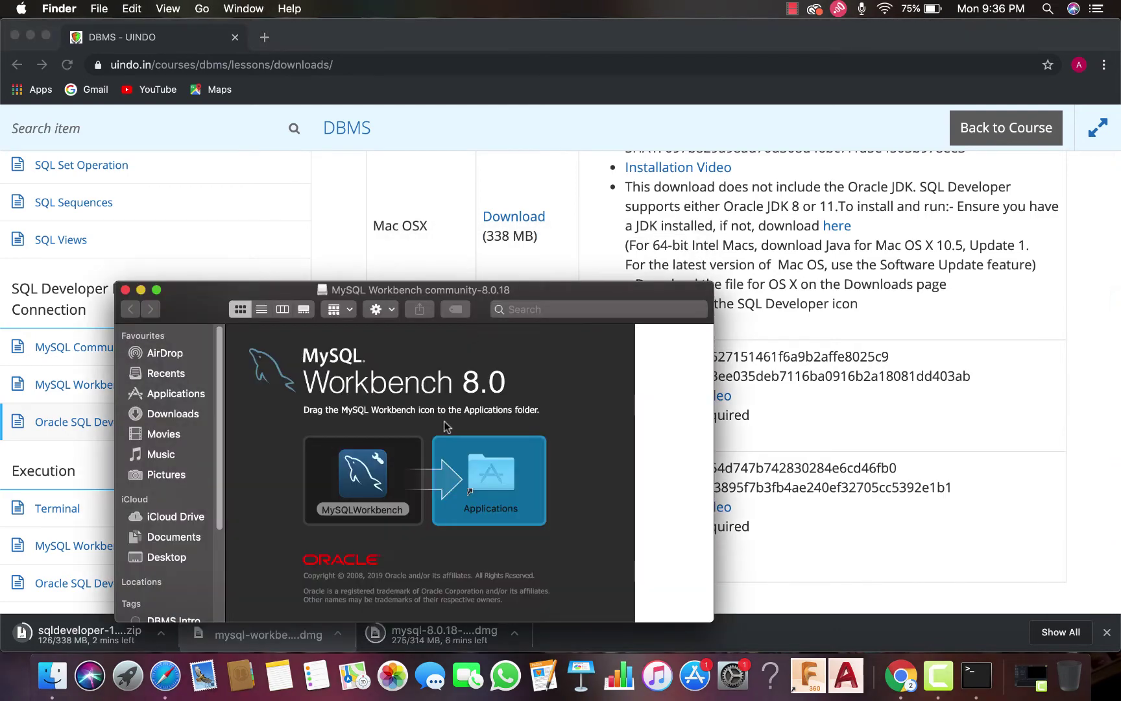
left_click_drag(312, 287, 338, 206)
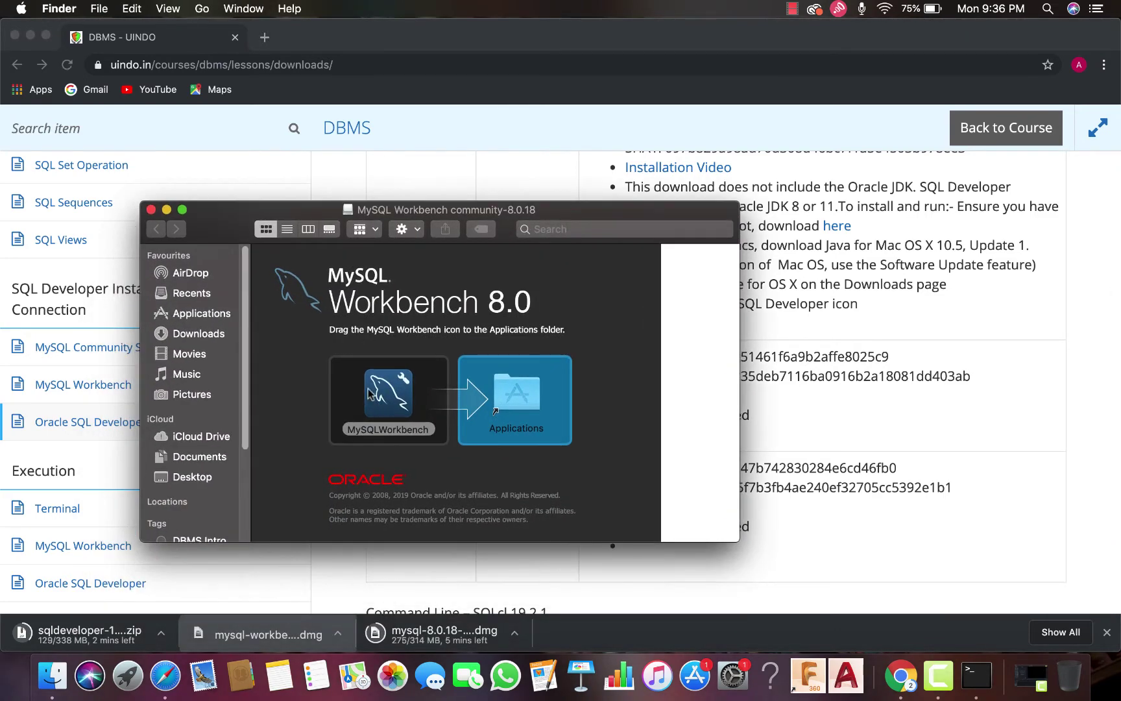
left_click_drag(371, 394, 487, 396)
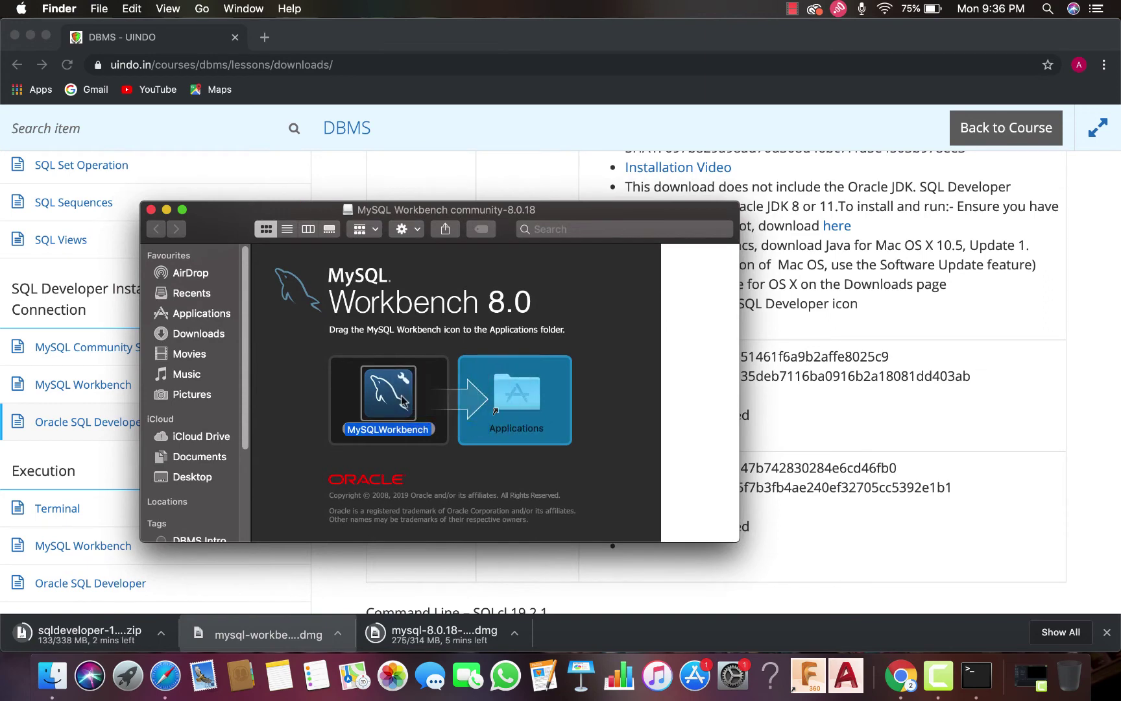
left_click_drag(403, 400, 541, 400)
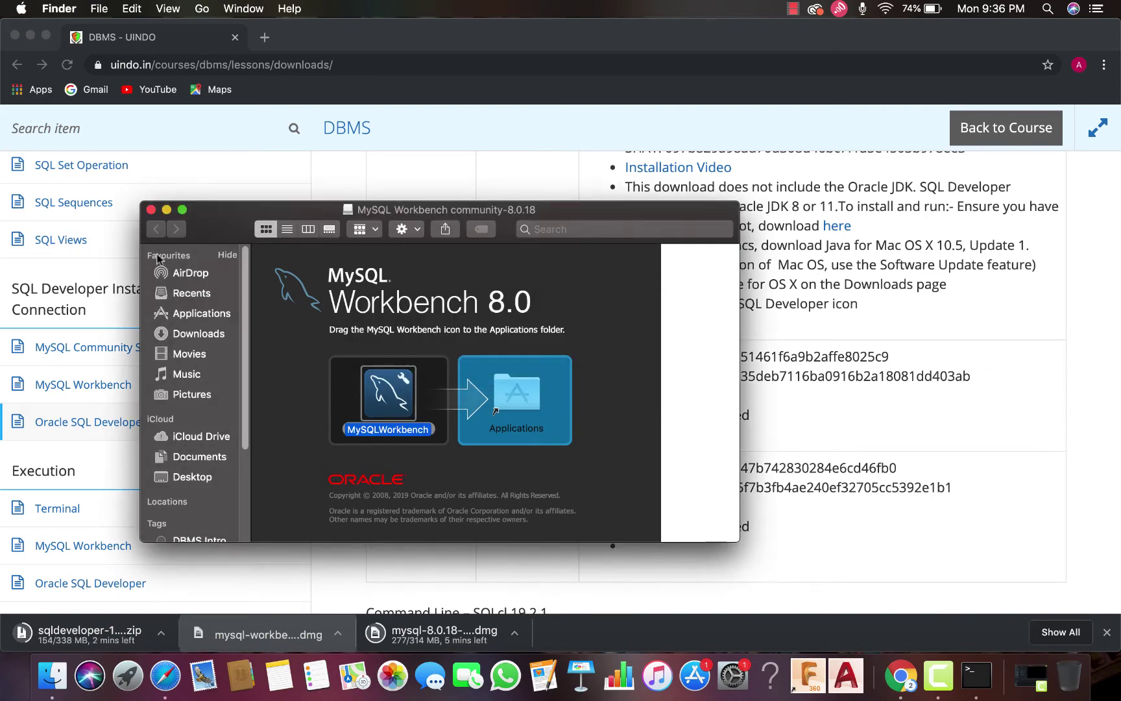
left_click(151, 208)
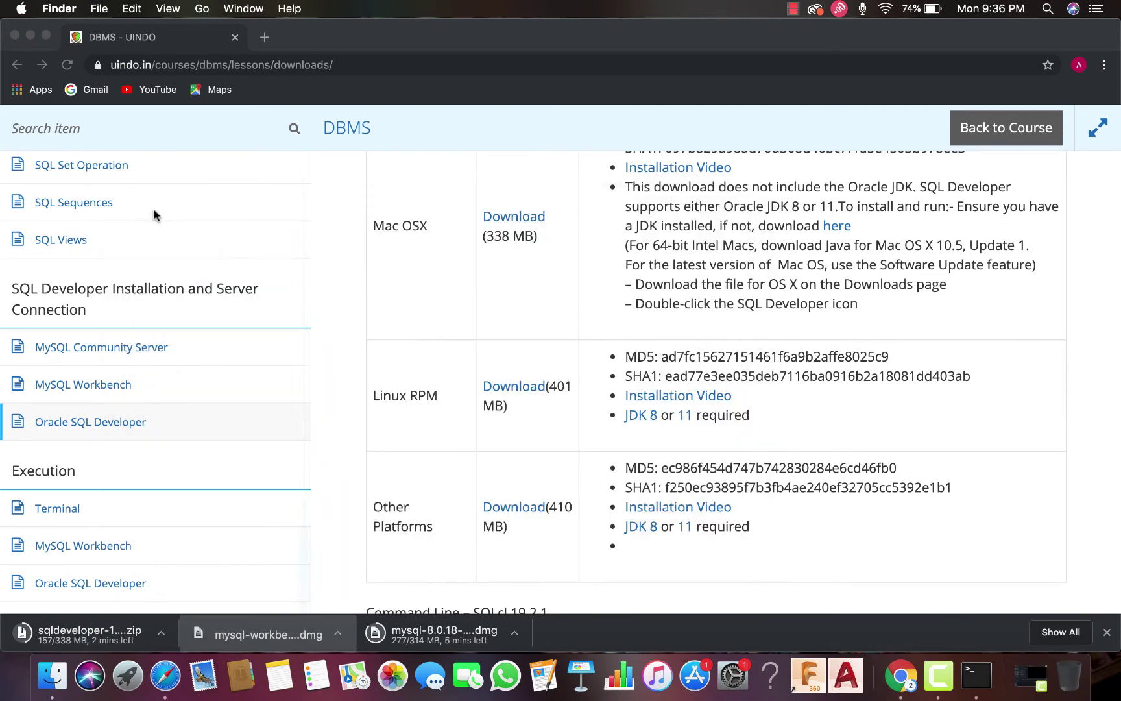
Launch MySQL Workbench from Launchpad and allow it to open
left_click(122, 652)
scroll(518, 467, "right", 5)
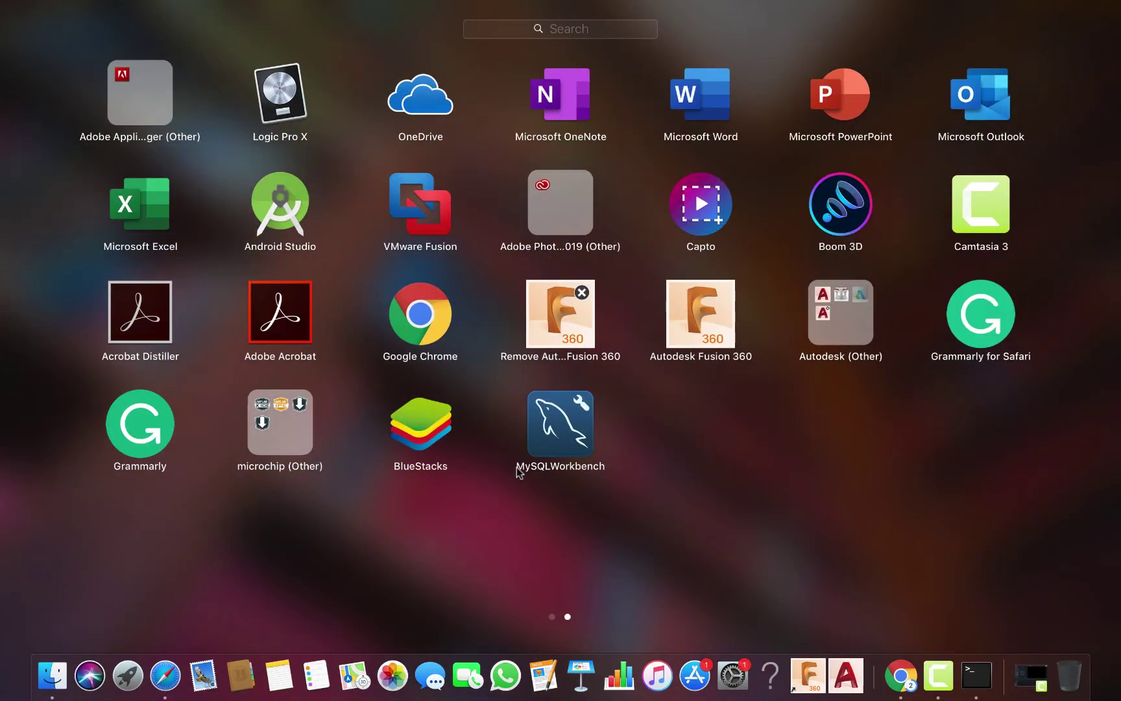
left_click(558, 440)
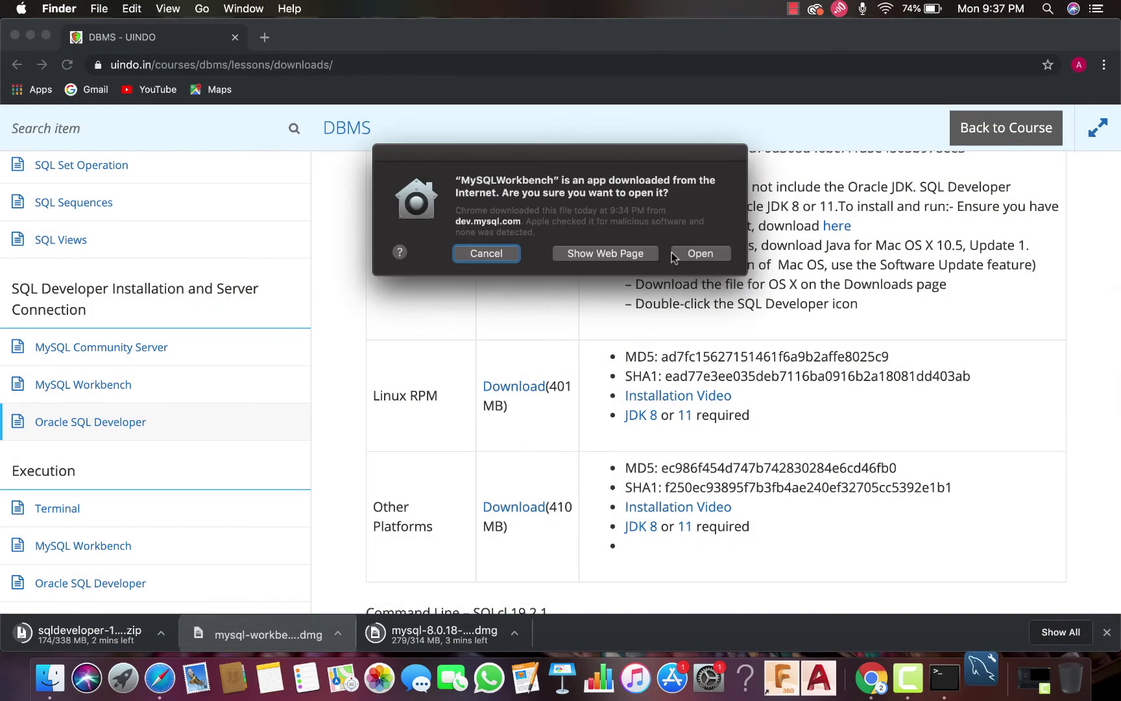
left_click(691, 254)
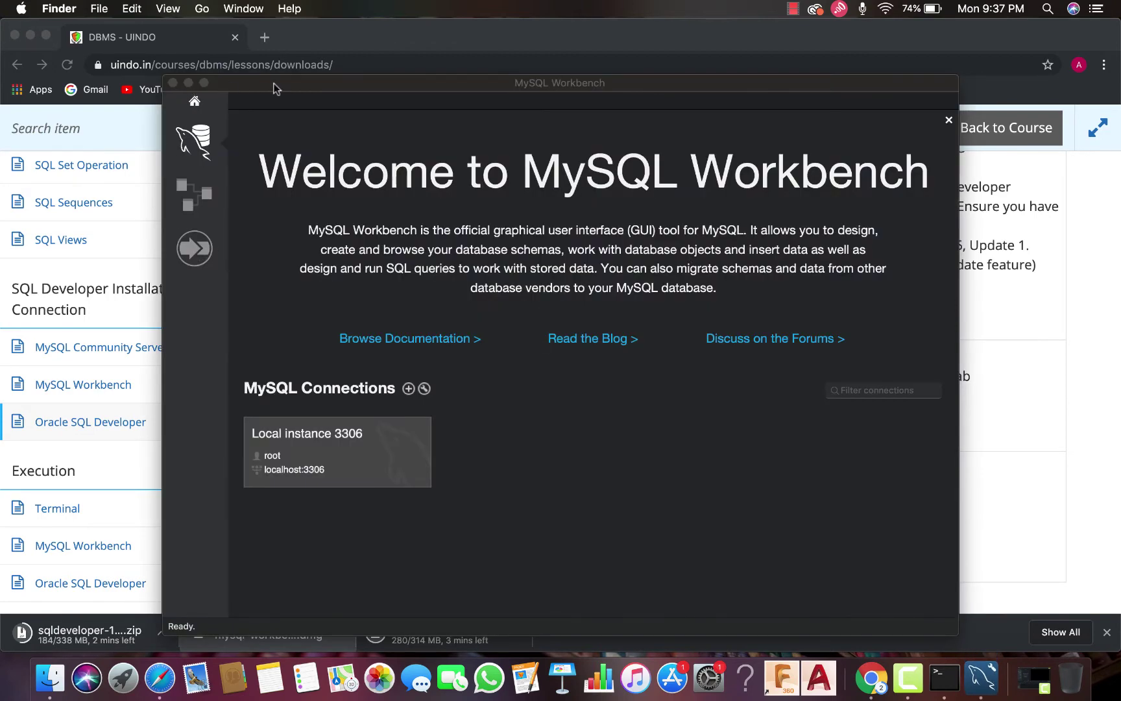
Toggle the Workbench window into and out of full screen, then minimize it
left_click_drag(268, 84, 263, 55)
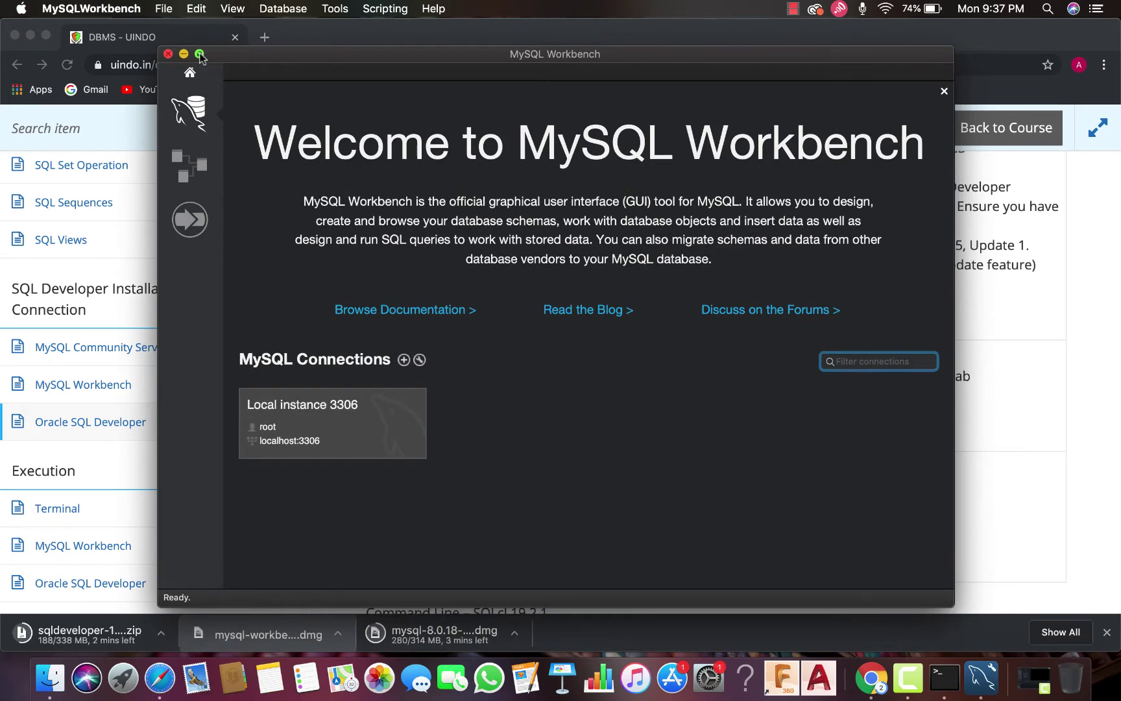
left_click(199, 54)
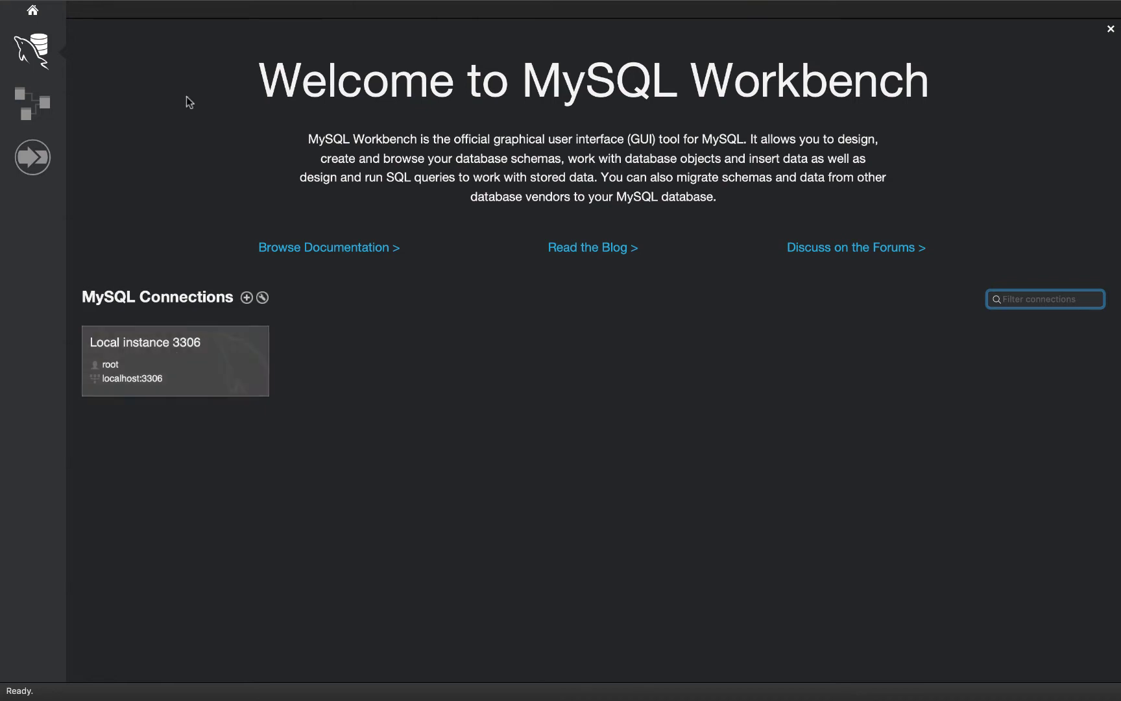
mouse_move(205, 32)
mouse_move(36, 4)
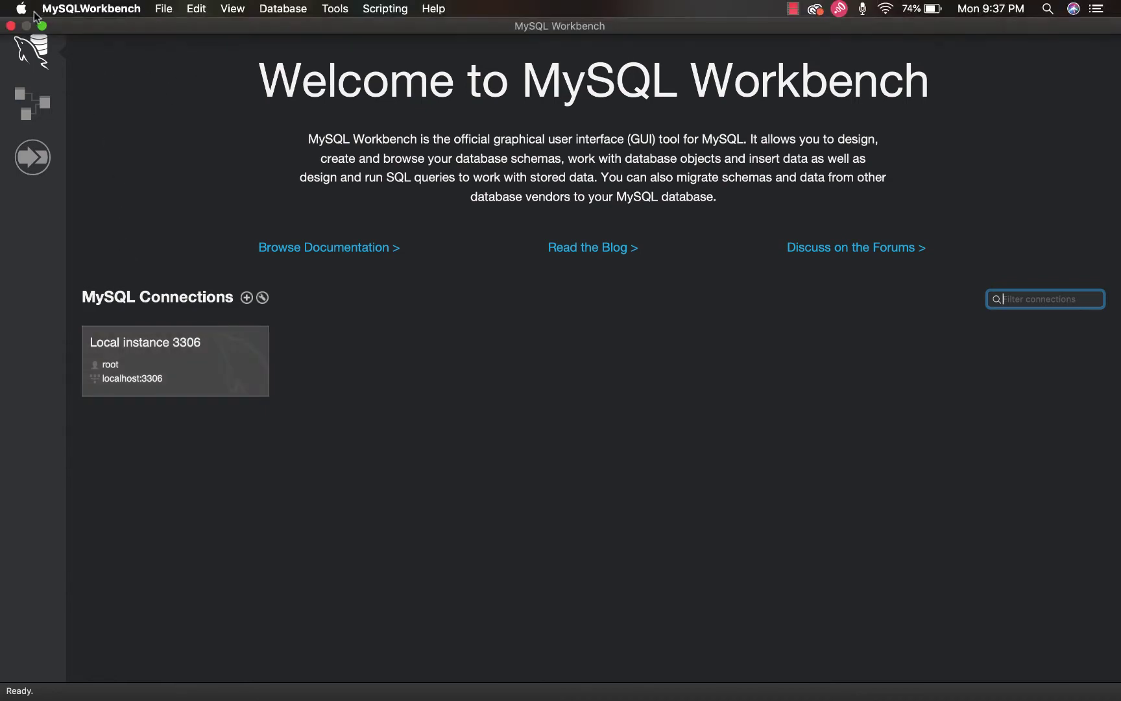
left_click(41, 26)
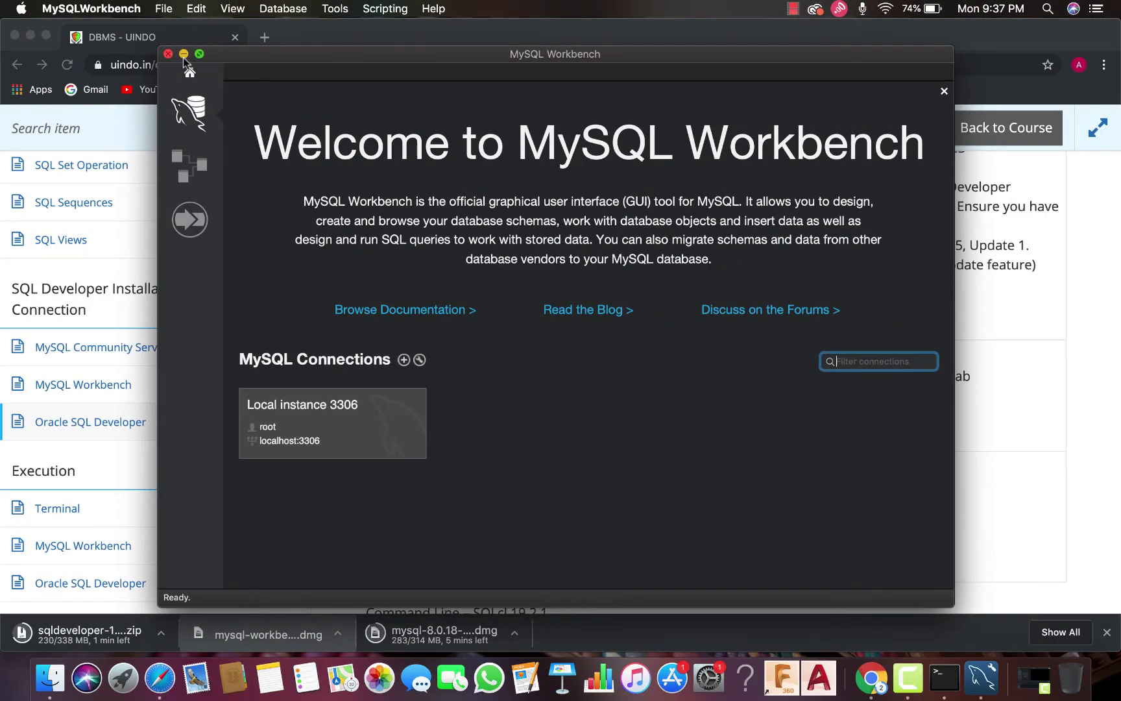
left_click(183, 54)
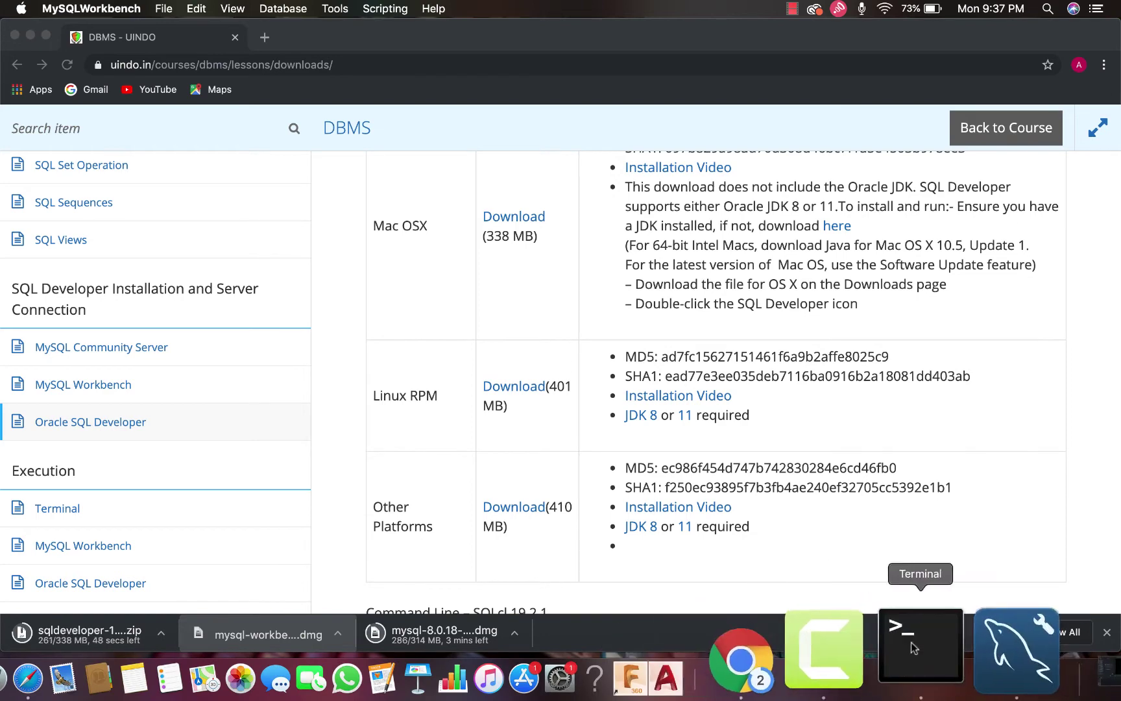
Restore Workbench from the Dock in full screen, then quit MySQL Workbench
left_click(947, 652)
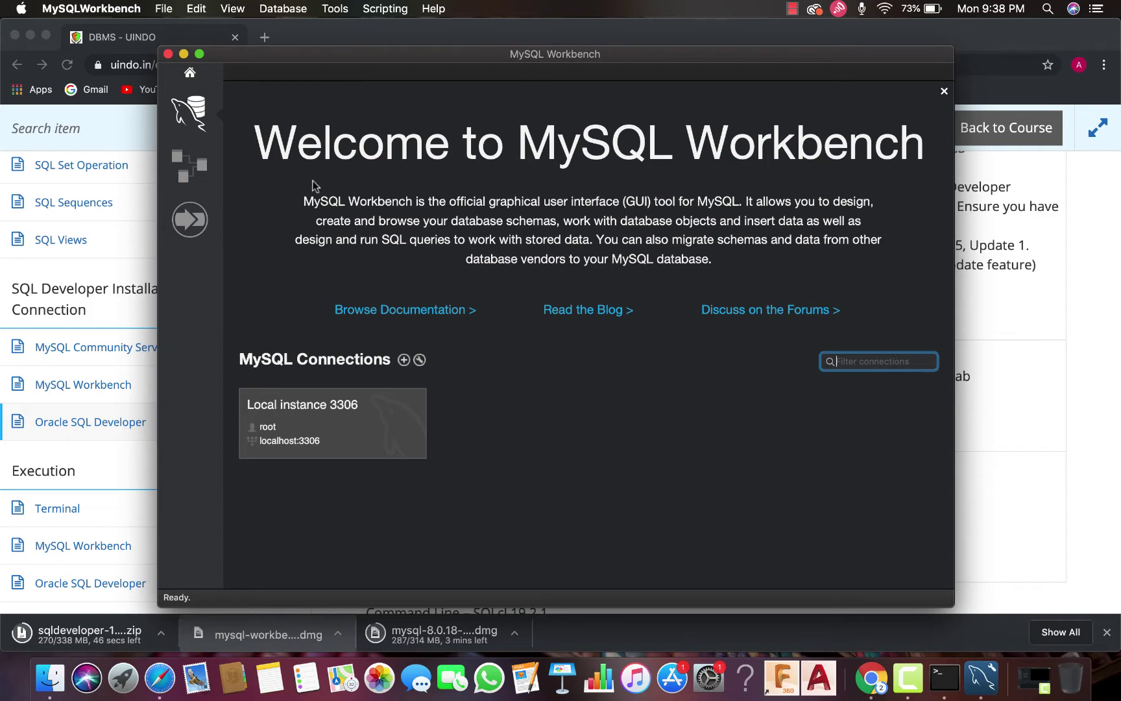
left_click(200, 54)
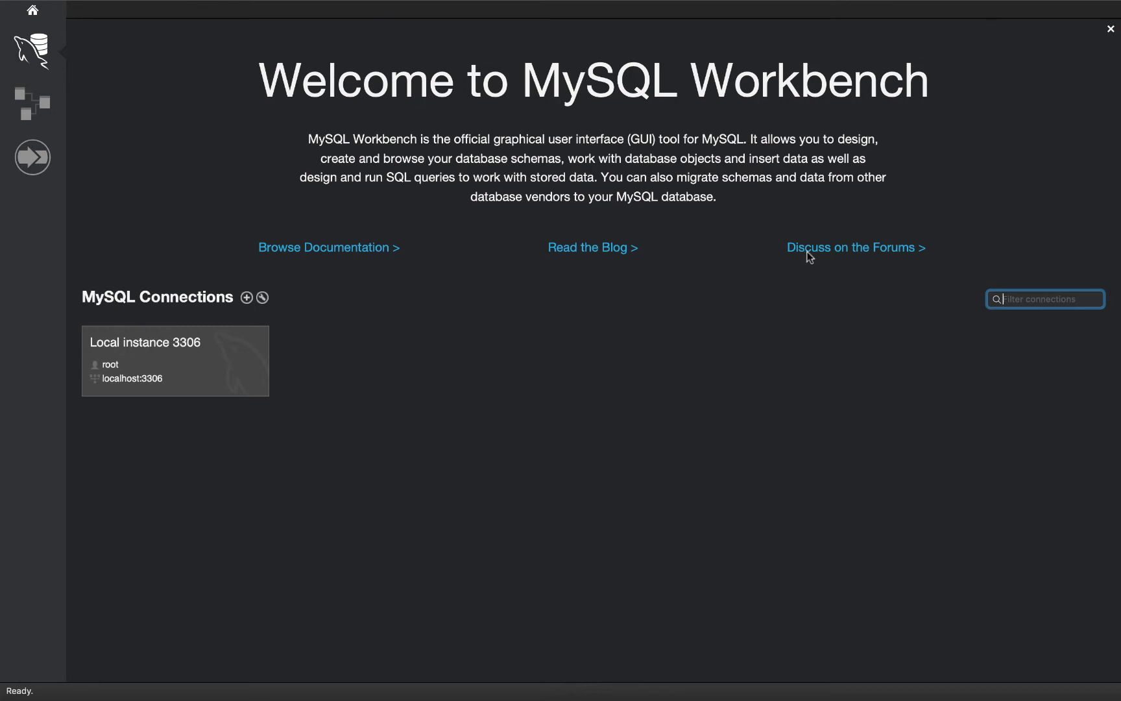
mouse_move(318, 2)
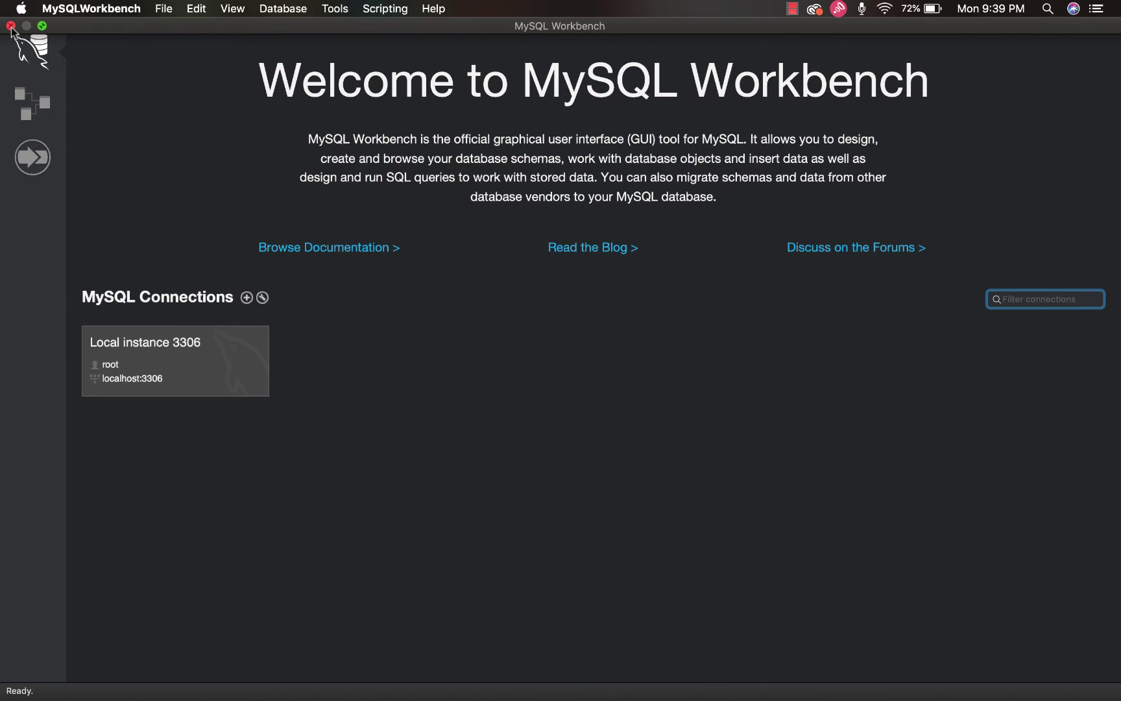
left_click(44, 9)
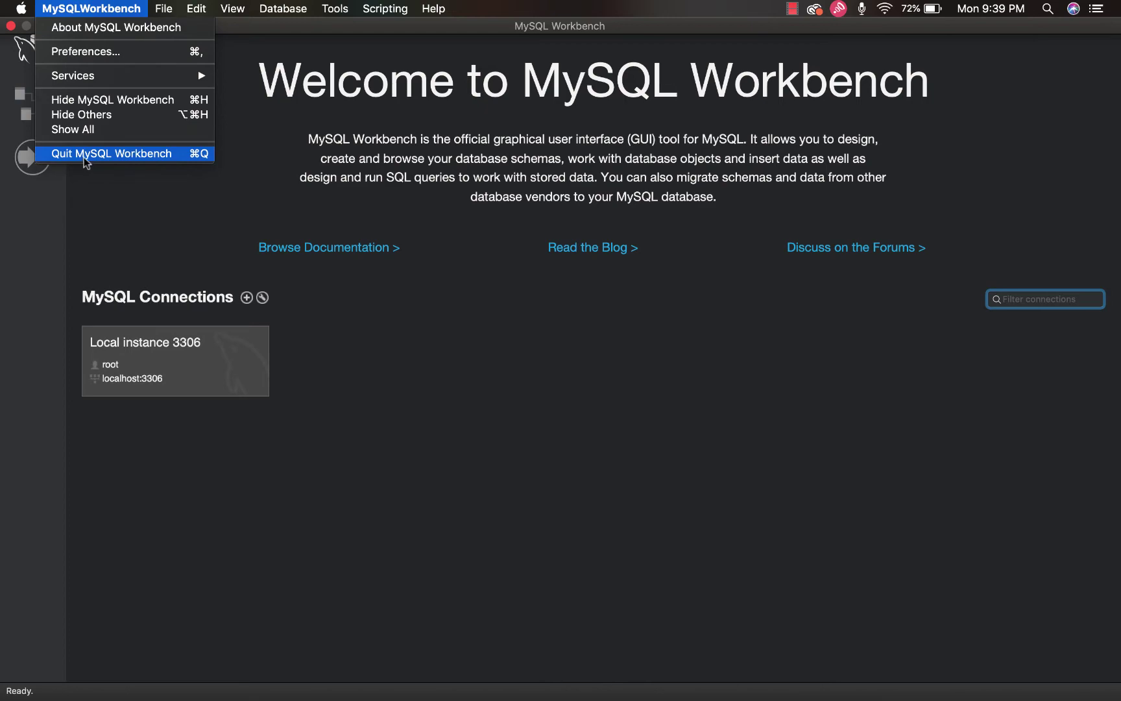
left_click(86, 160)
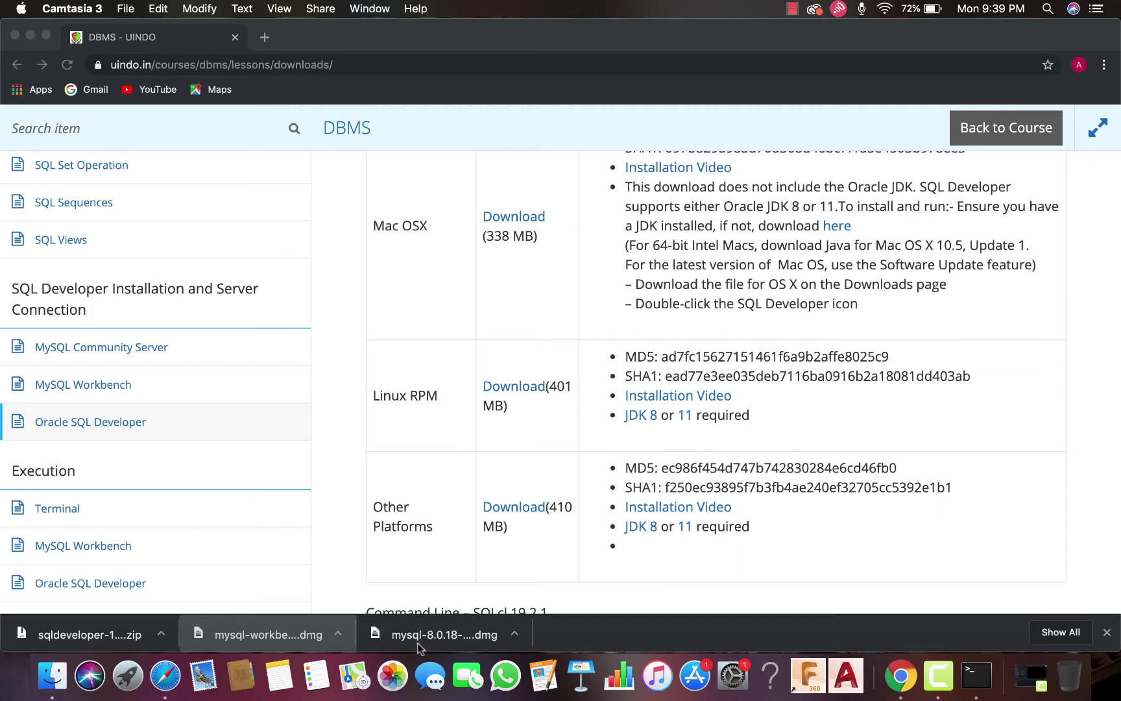
Open the mysql-8.0.18 disk image and launch mysql-8.0.18-macos10.14-x86_64.pkg
left_click(419, 647)
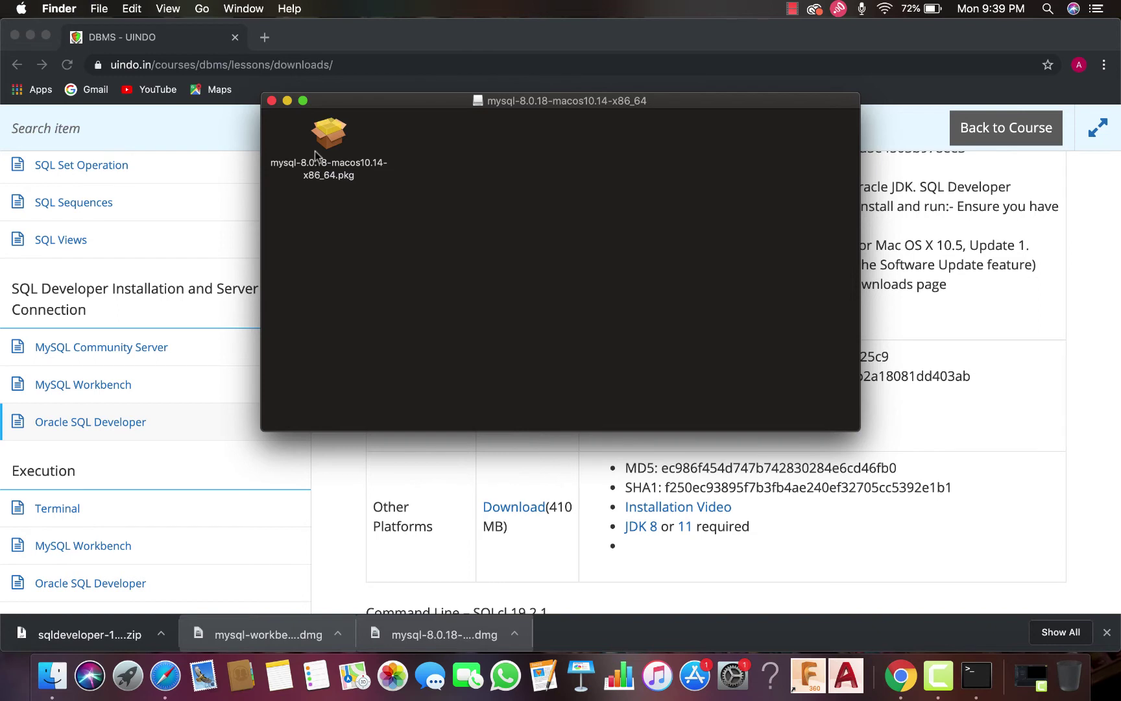
double_click(335, 138)
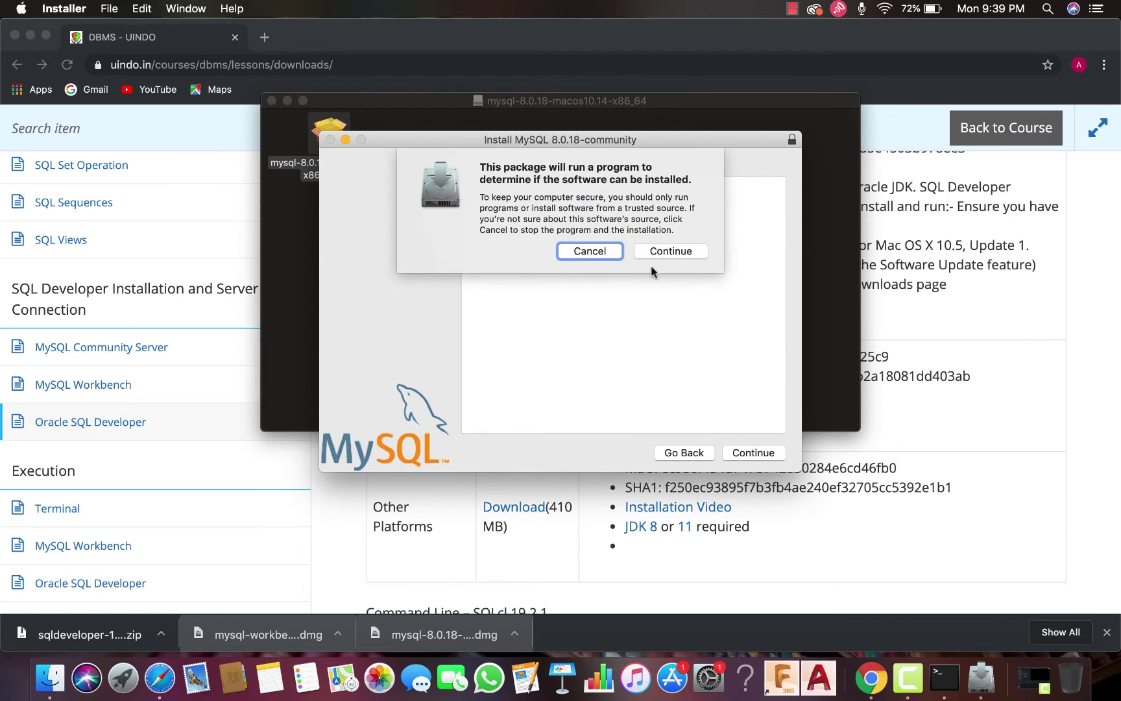
Accept the MySQL 8.0.18 licence and start the standard installation
left_click(653, 250)
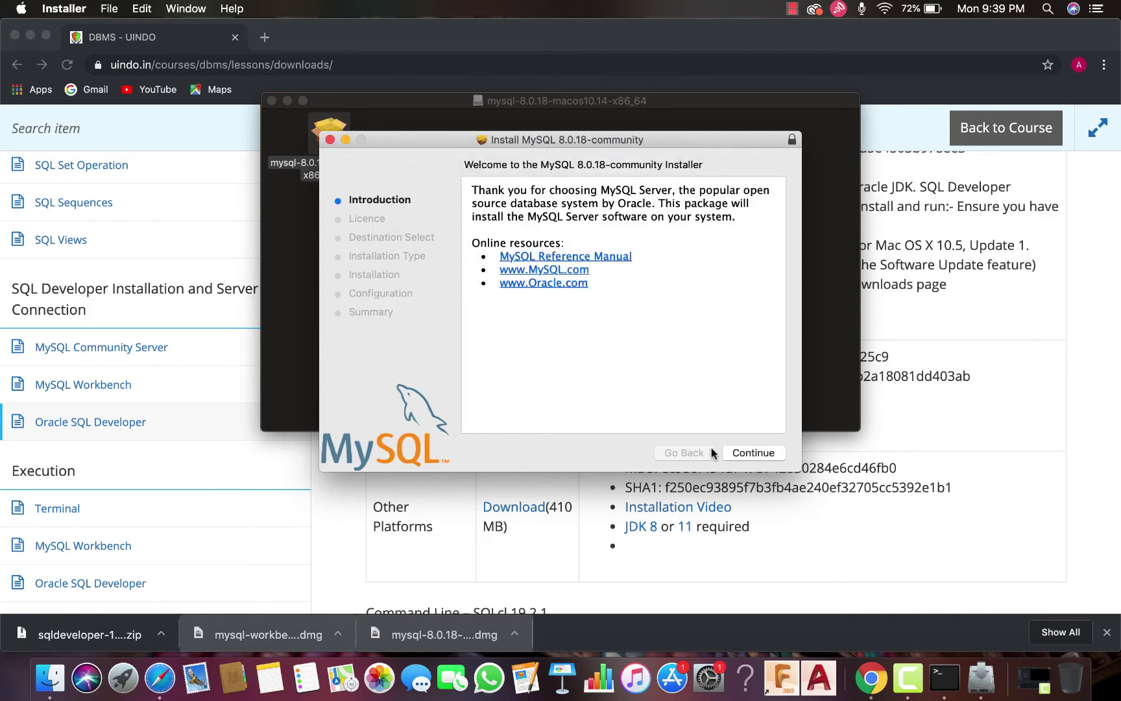
left_click(746, 453)
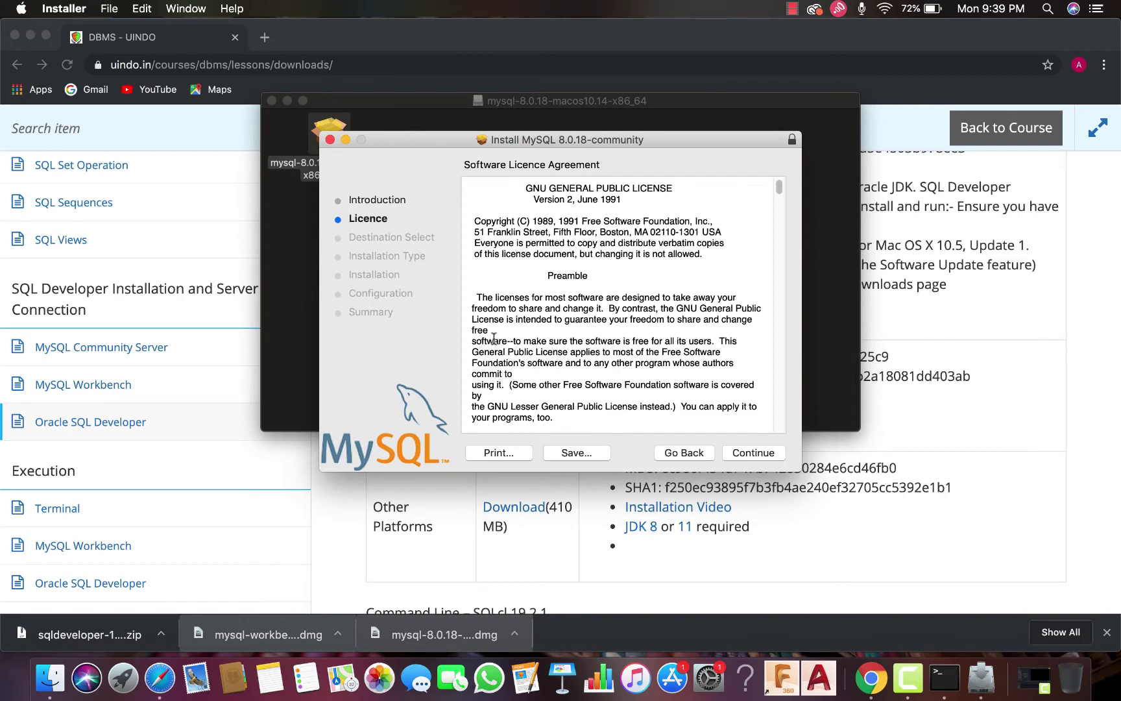
left_click(761, 454)
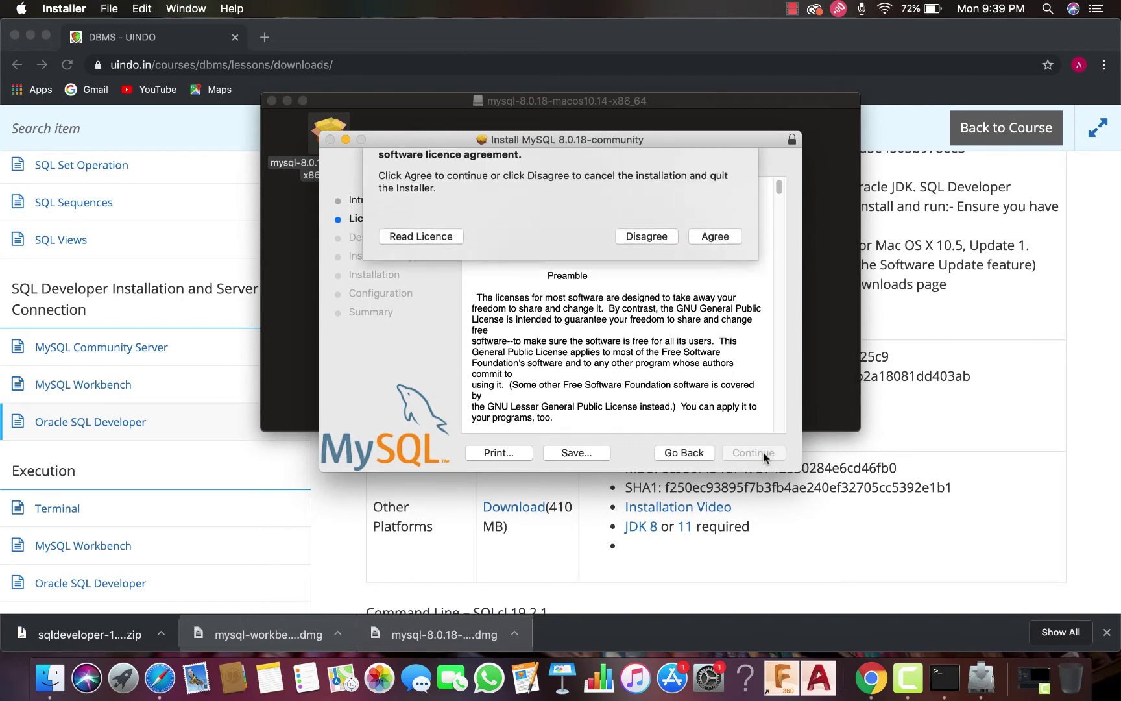
left_click(714, 265)
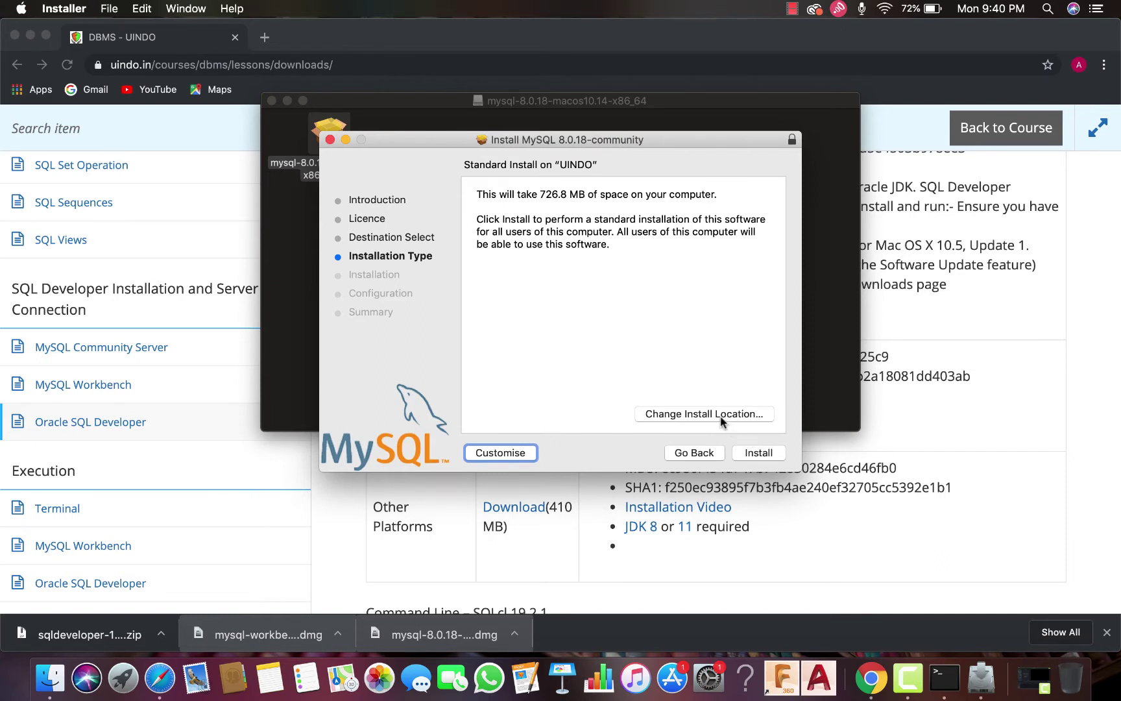
left_click(754, 456)
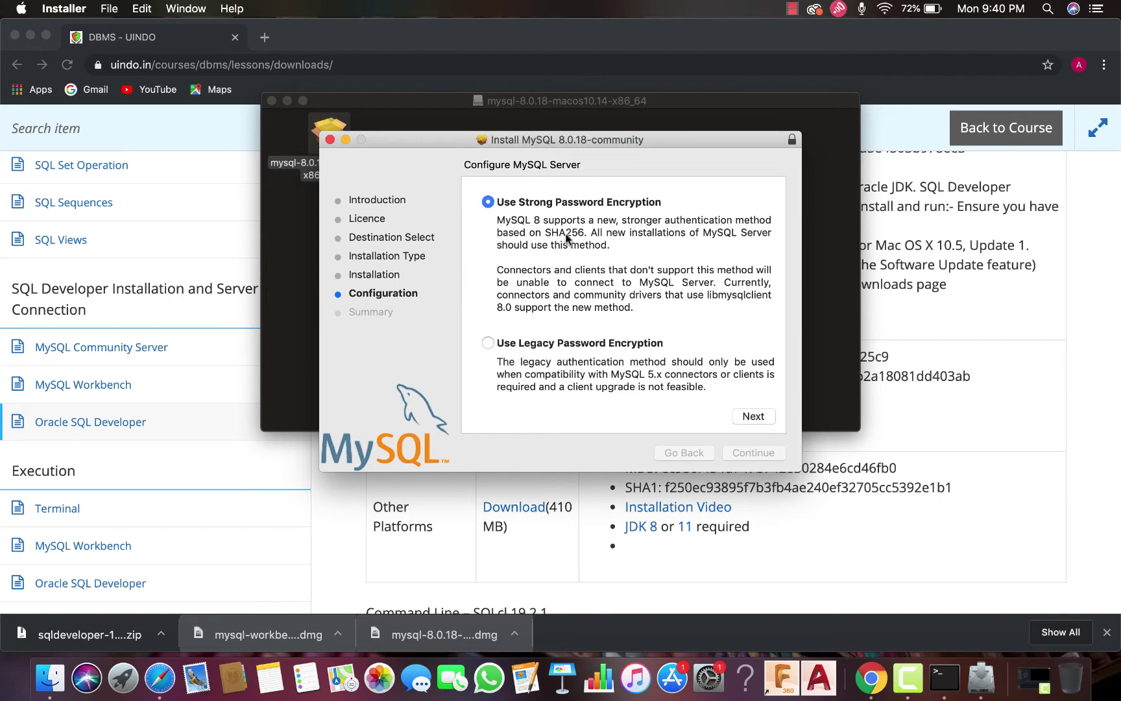
Keep Use Strong Password Encryption, enter the root password, and finish configuring the server
left_click(751, 417)
left_click(594, 238)
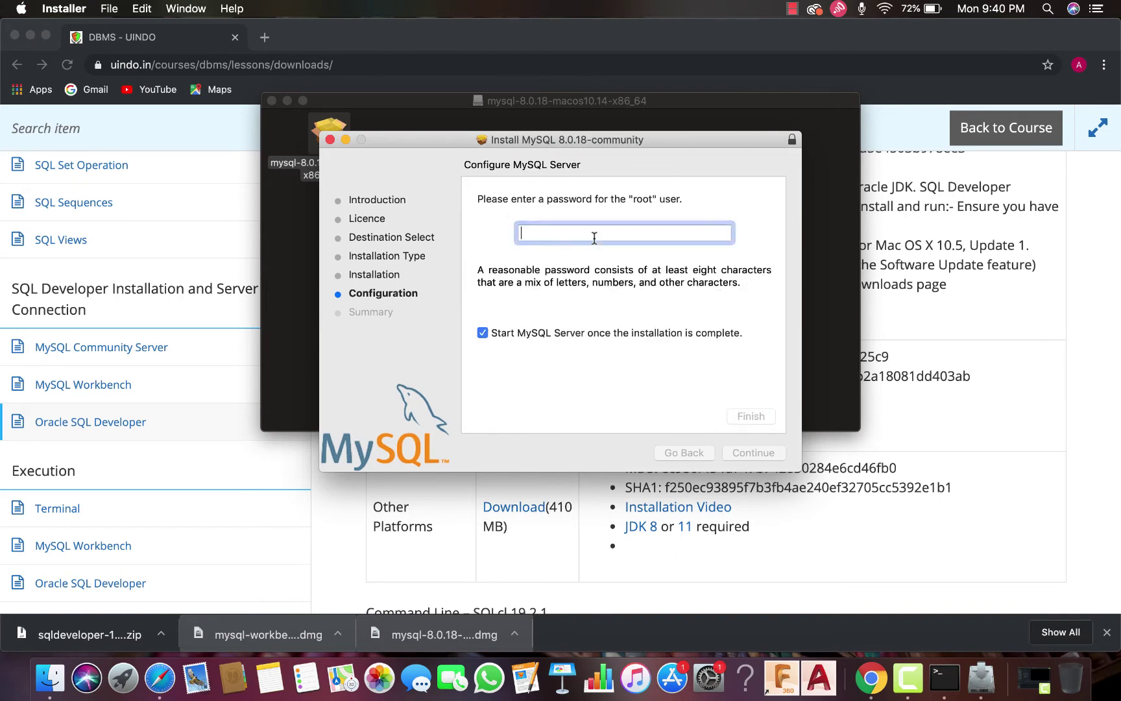
key("Caps_Lock")
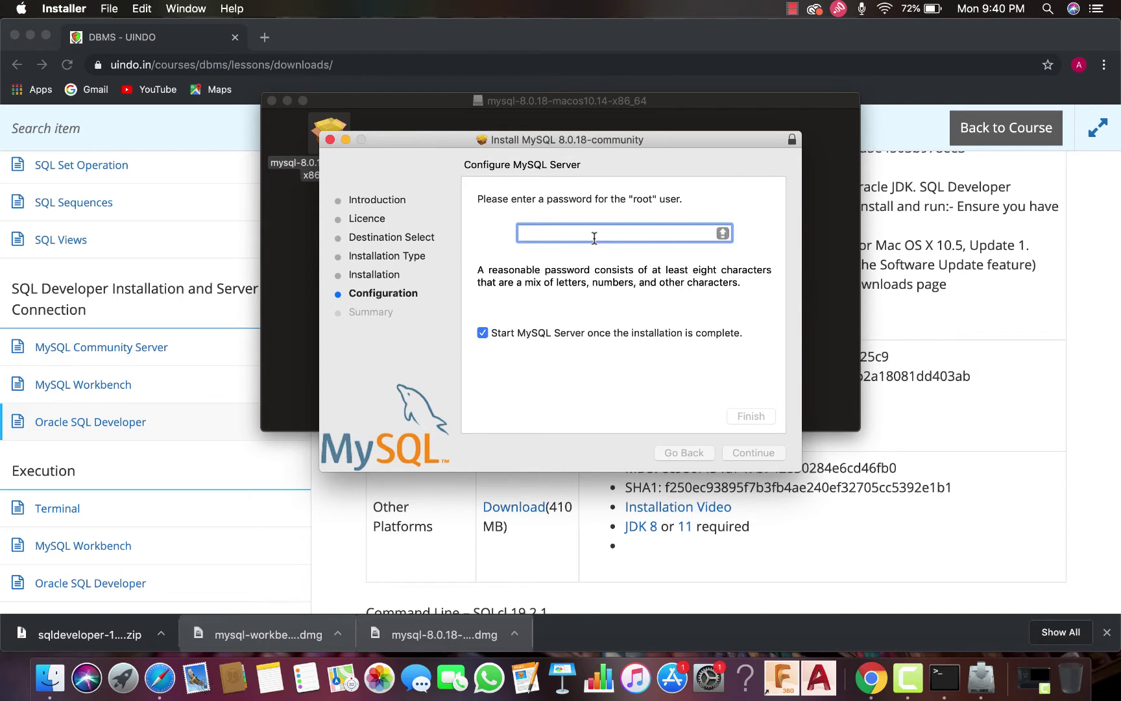
type("ROOT@")
key("Caps_Lock")
type("12345678")
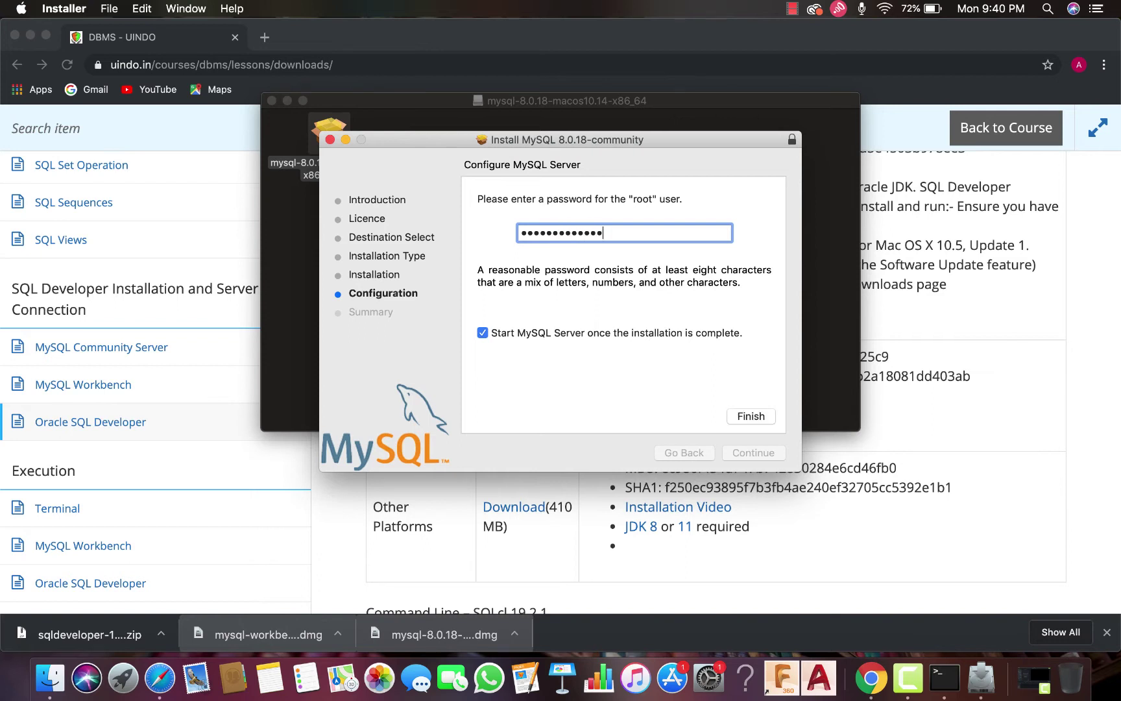
type("90")
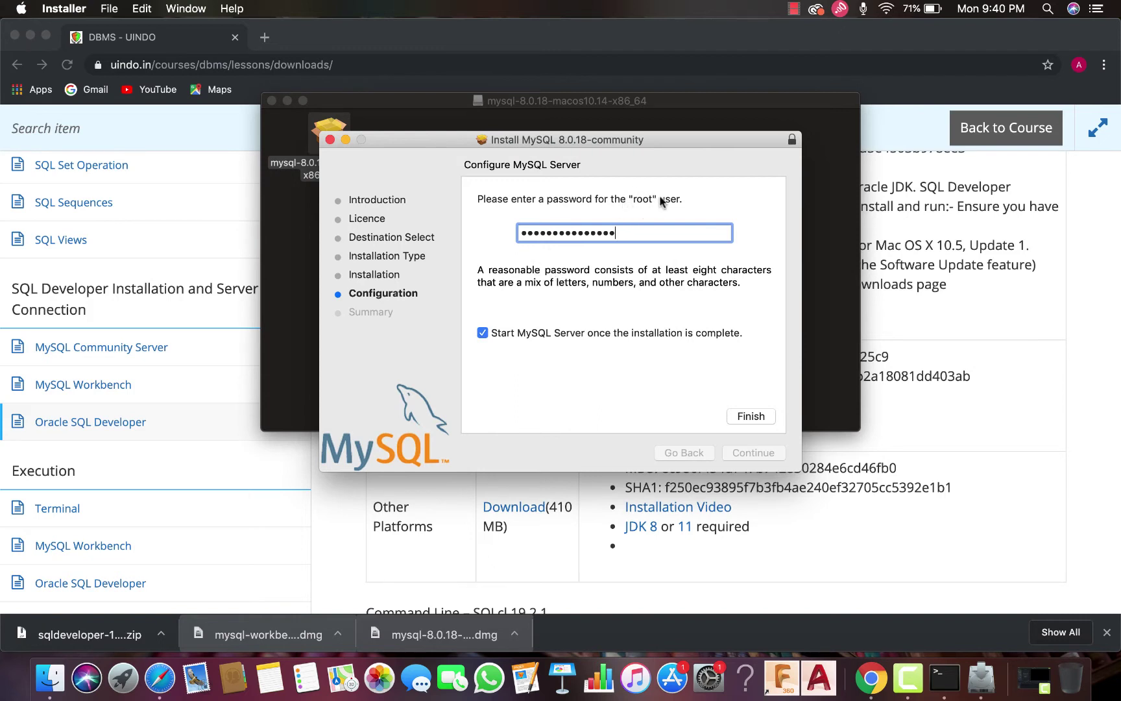
left_click(750, 415)
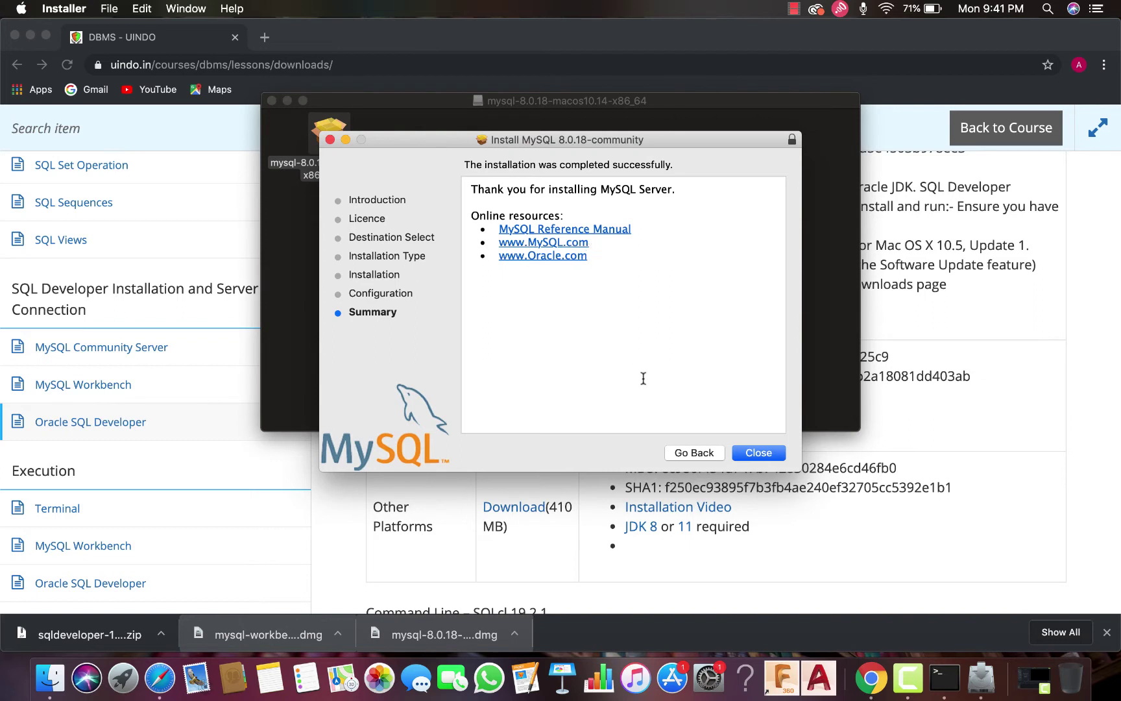
Close the completed installer and move the installer package to the Trash
left_click(748, 454)
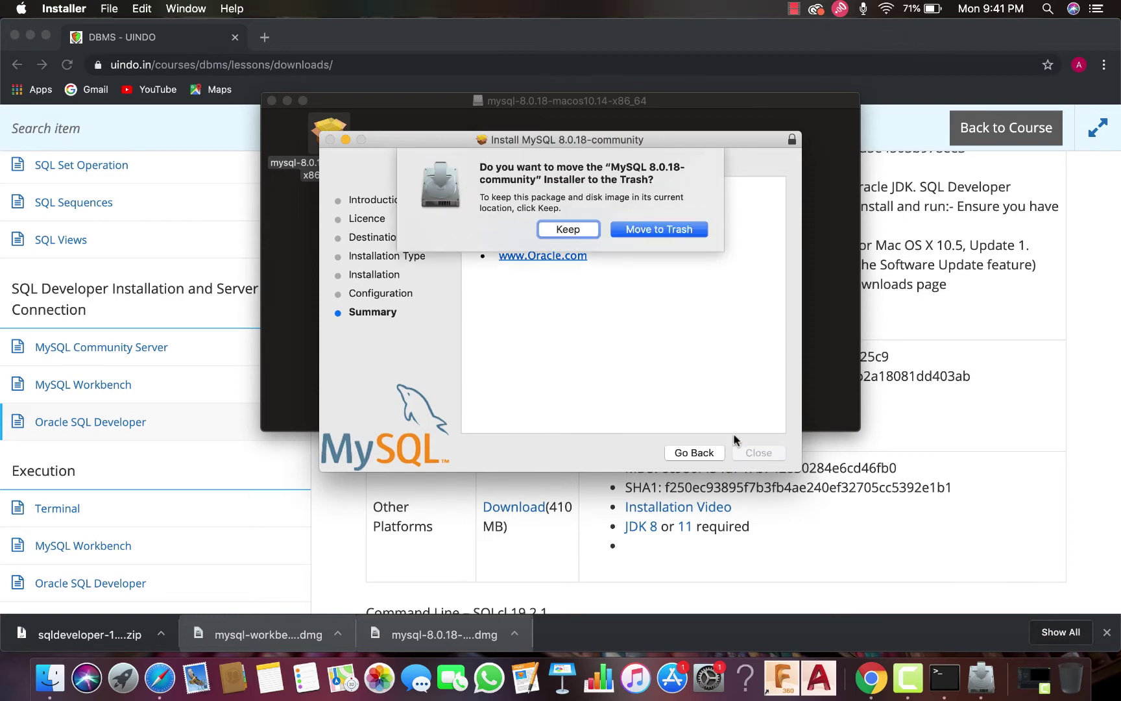
left_click(659, 229)
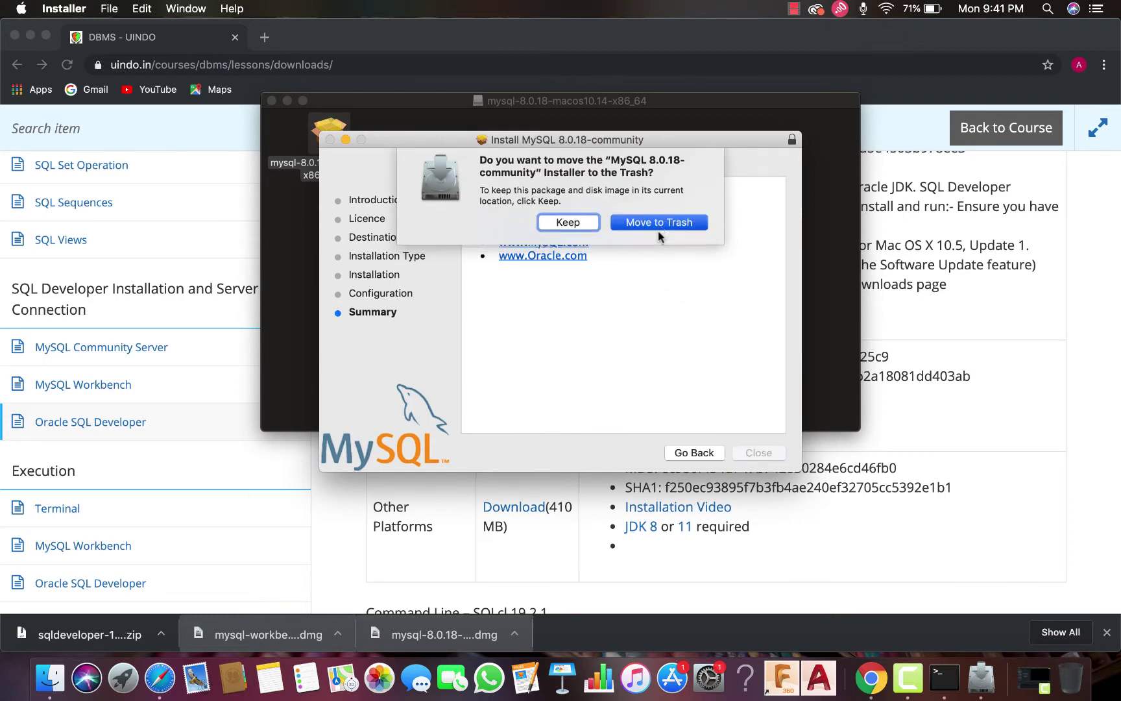
left_click(21, 8)
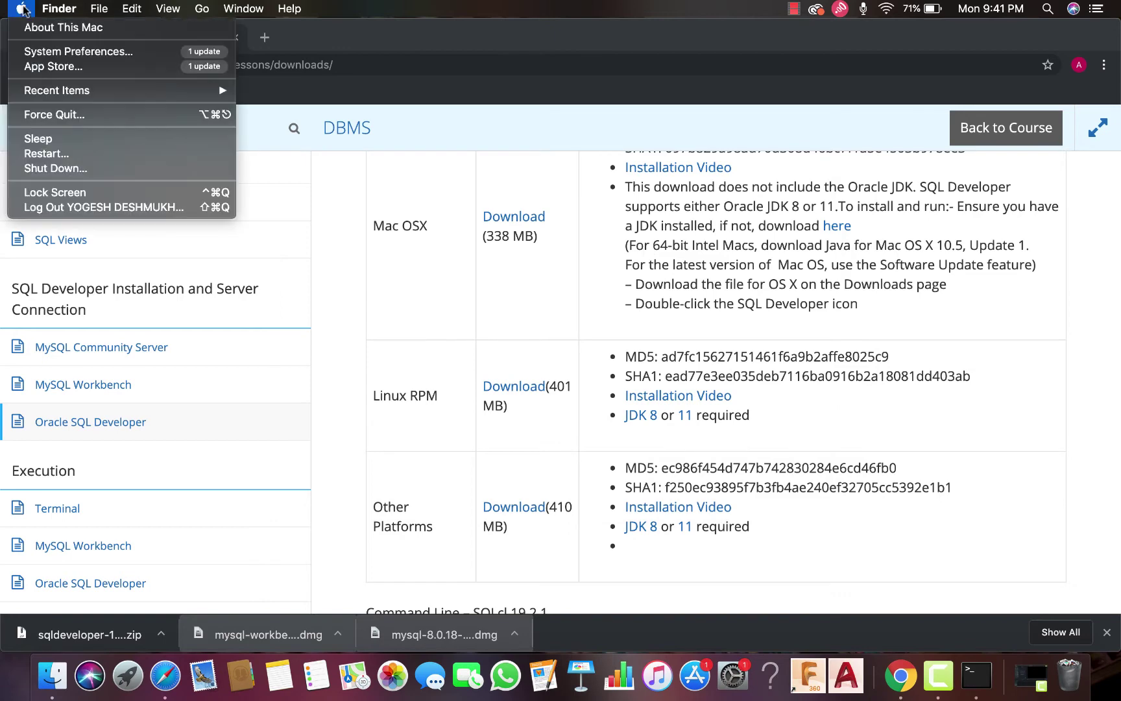
Open the MySQL preference pane and restart the 8.0.18 server by stopping and starting it
left_click(45, 50)
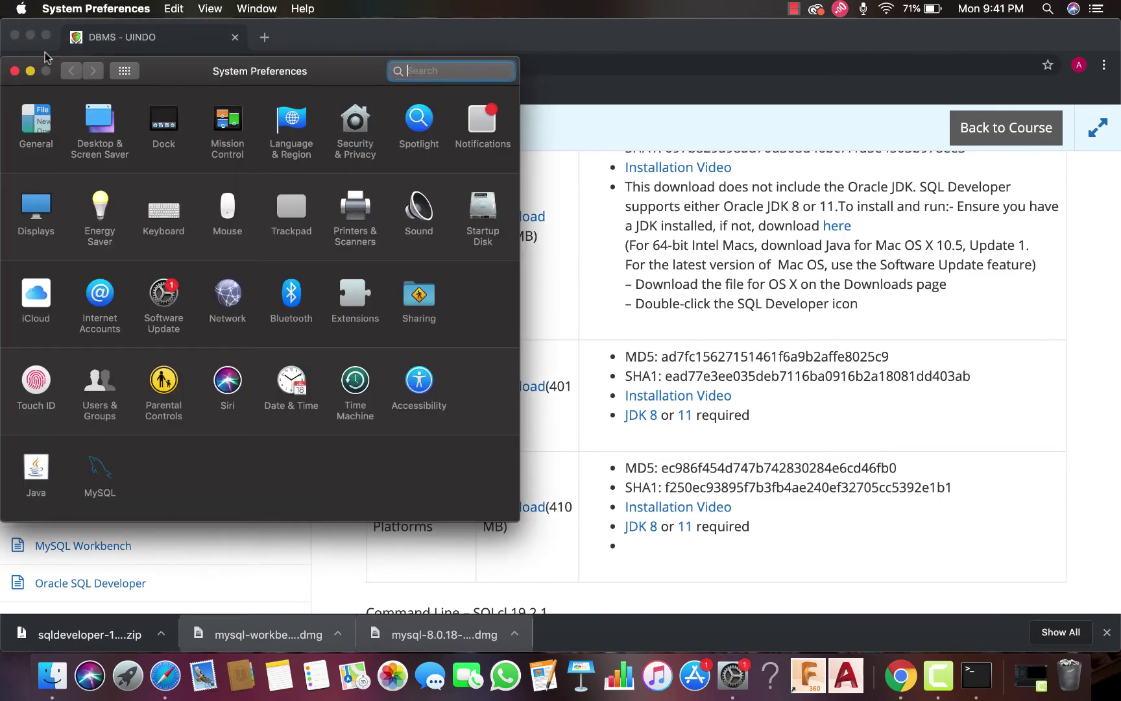
right_click(95, 468)
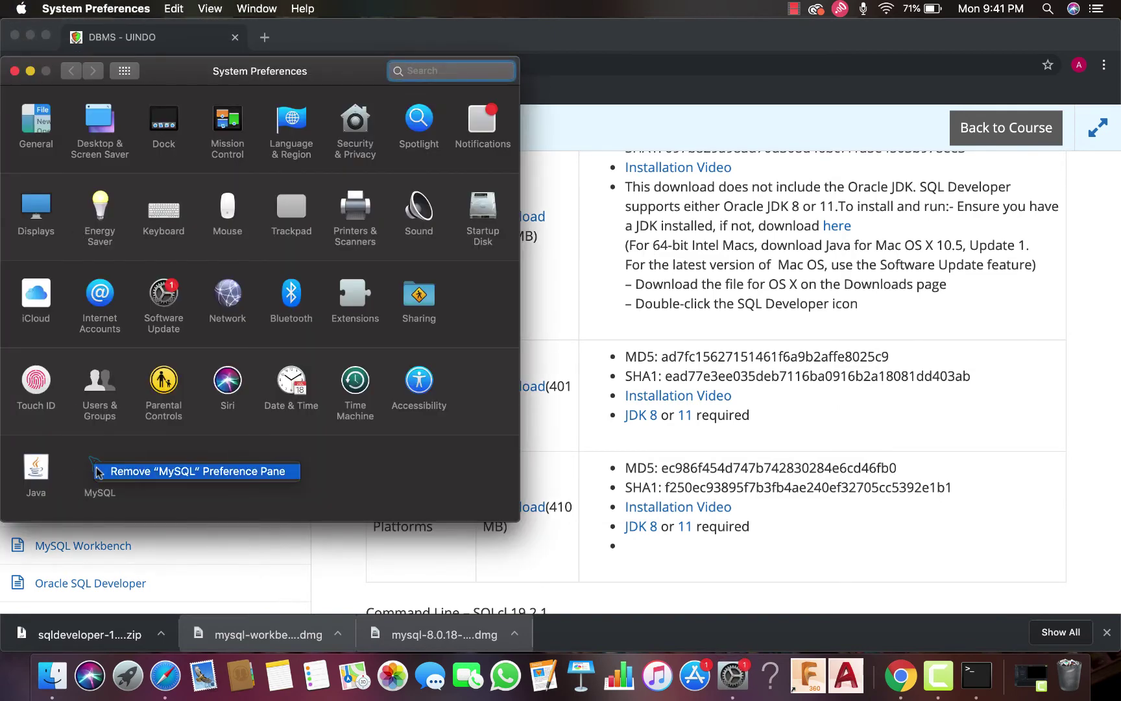
left_click(362, 484)
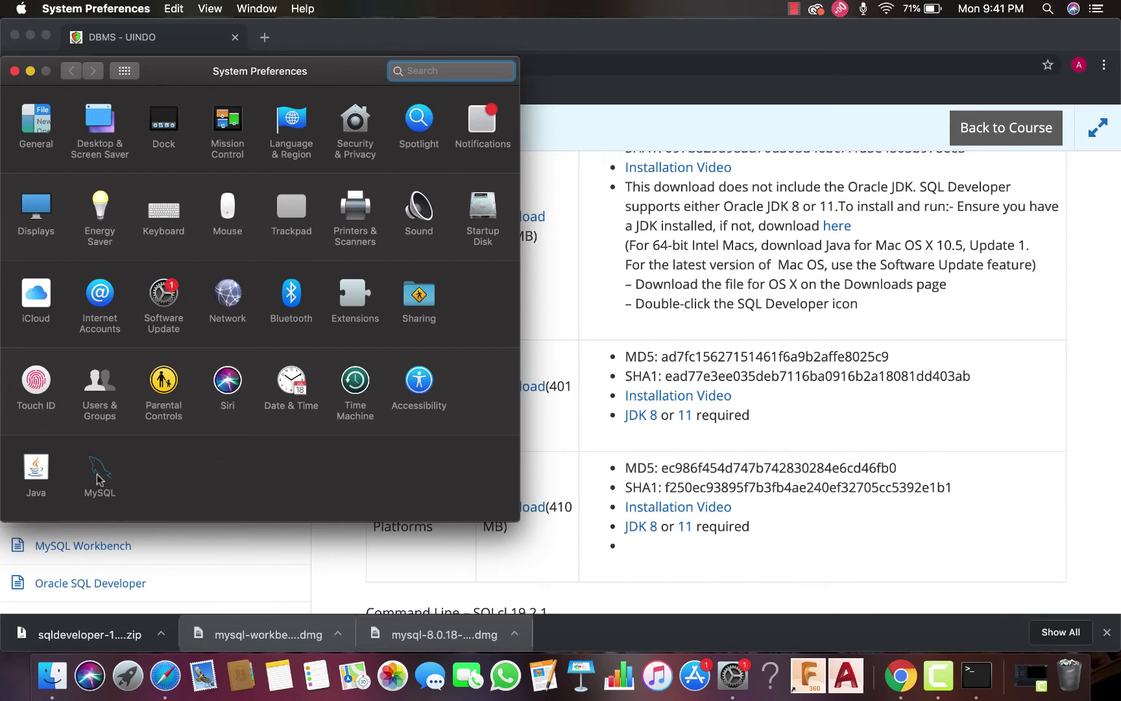
left_click(97, 474)
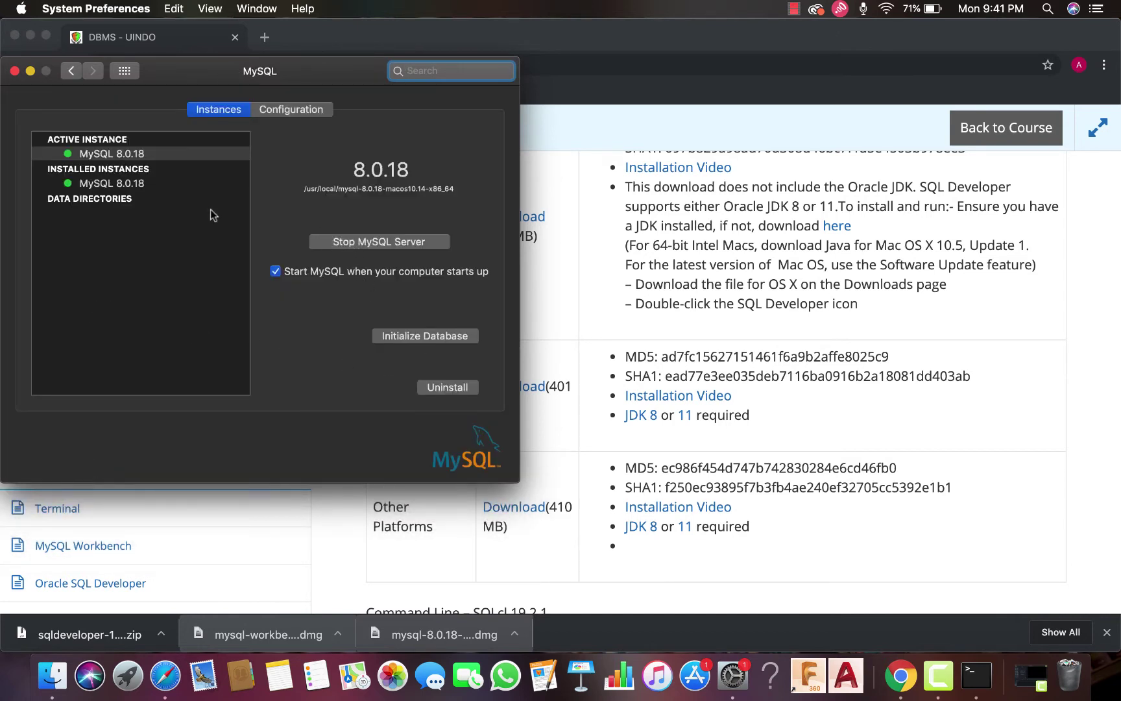
left_click(384, 252)
left_click(378, 245)
Enter a new root password in Initialize Database, then start the MySQL server
left_click(421, 337)
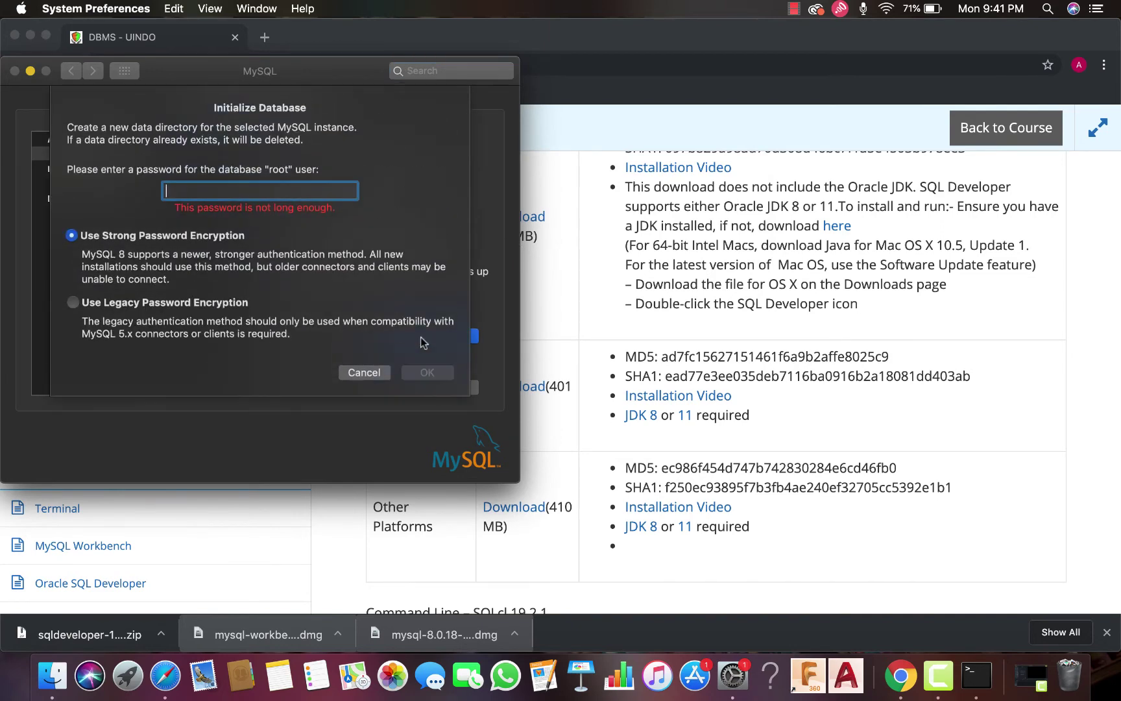
type("12345")
key("BackSpace")
key("BackSpace")
key("BackSpace")
key("BackSpace")
key("BackSpace")
type("12345678902345")
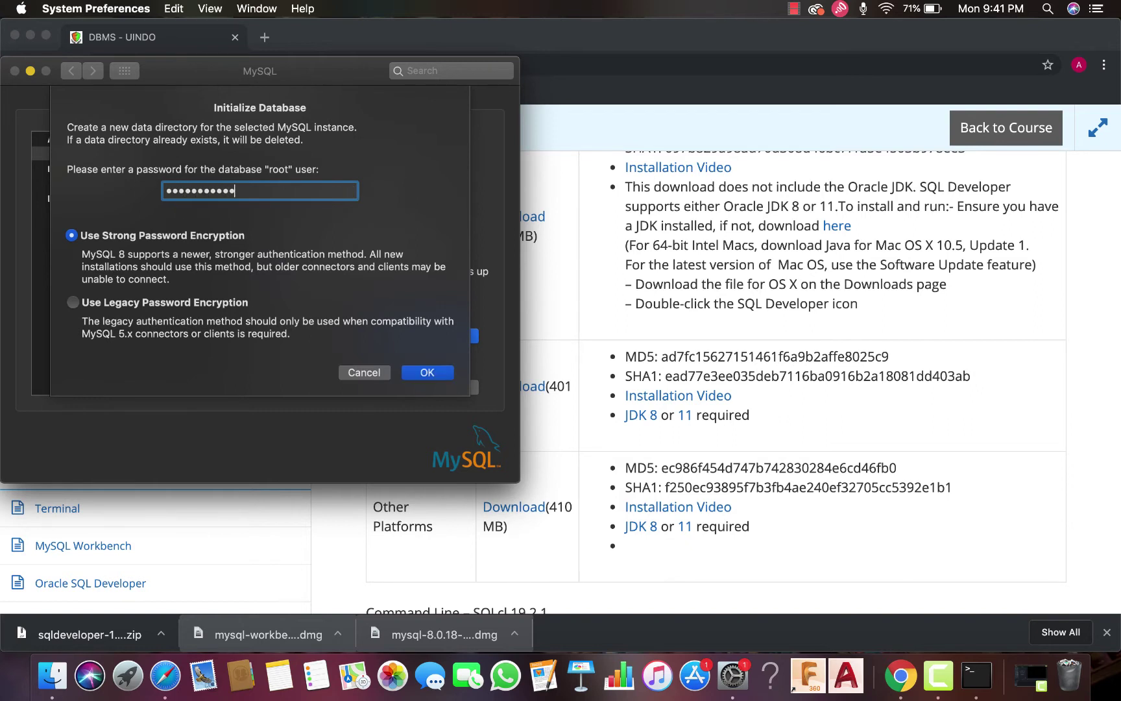
type("6")
left_click(428, 371)
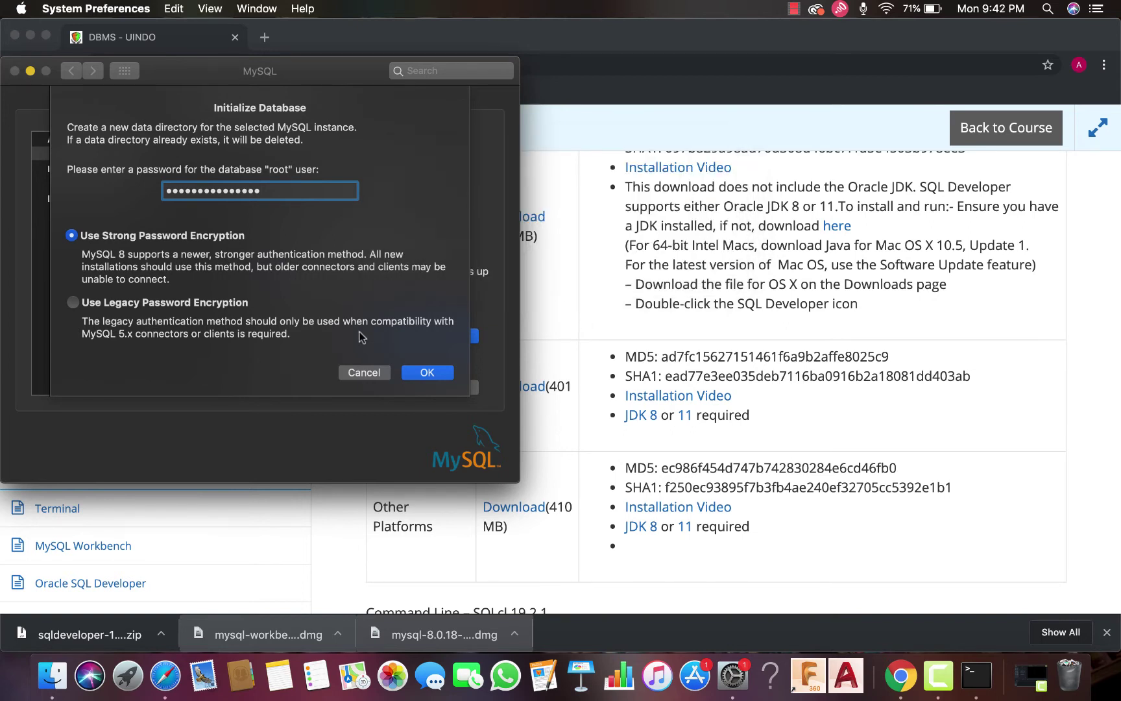
left_click(407, 371)
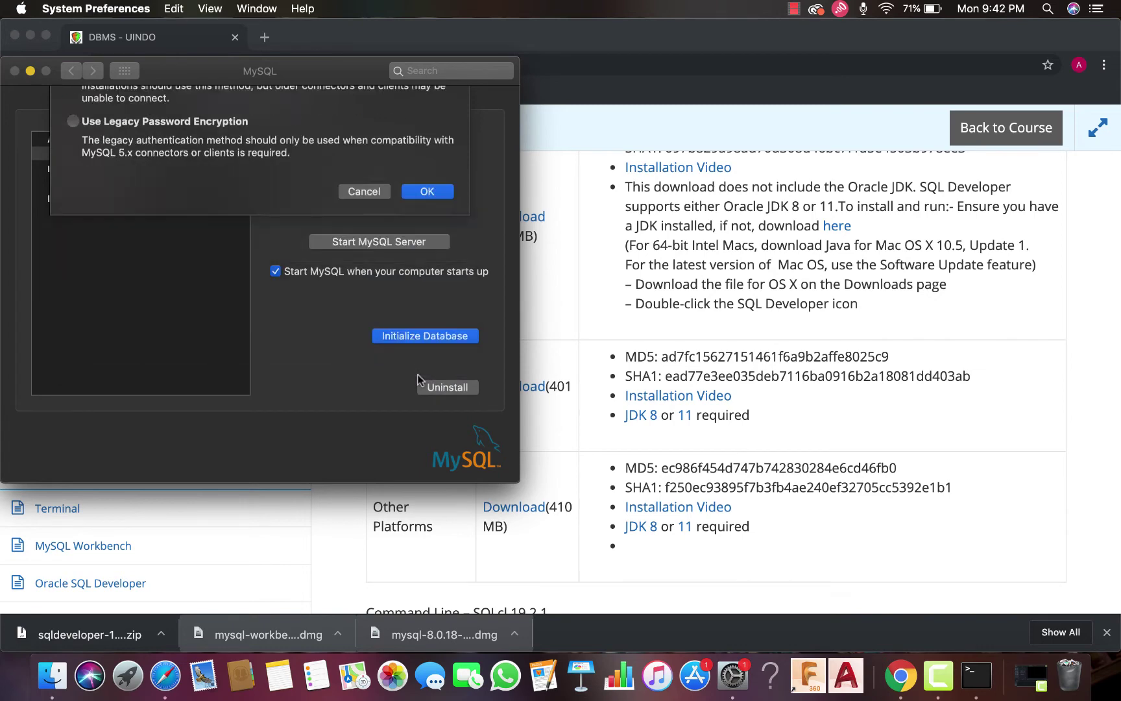
left_click(351, 247)
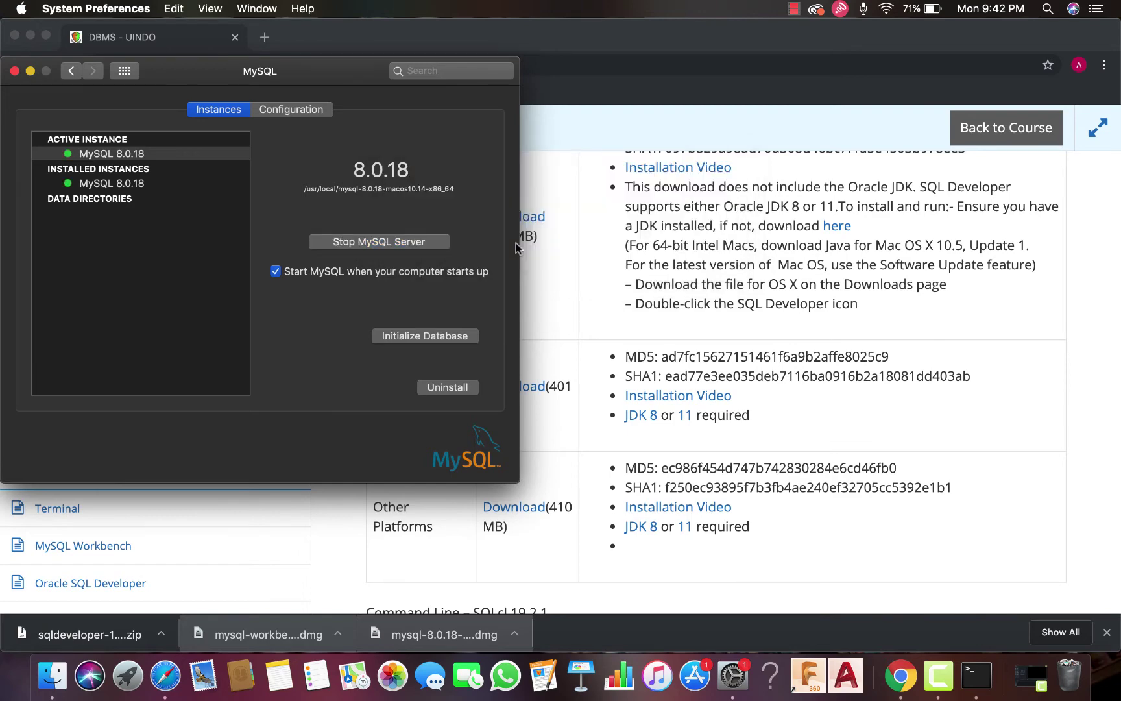
Reinitialize the database with the new root password and strong password encryption
left_click(441, 340)
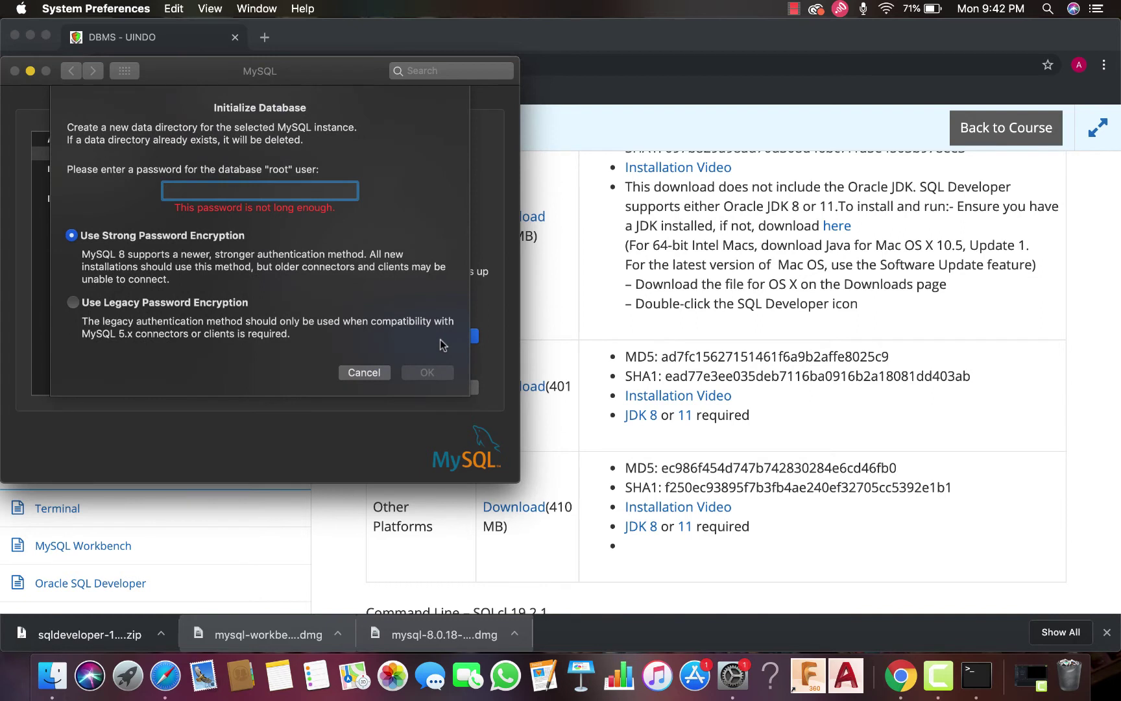
type("••••••••••")
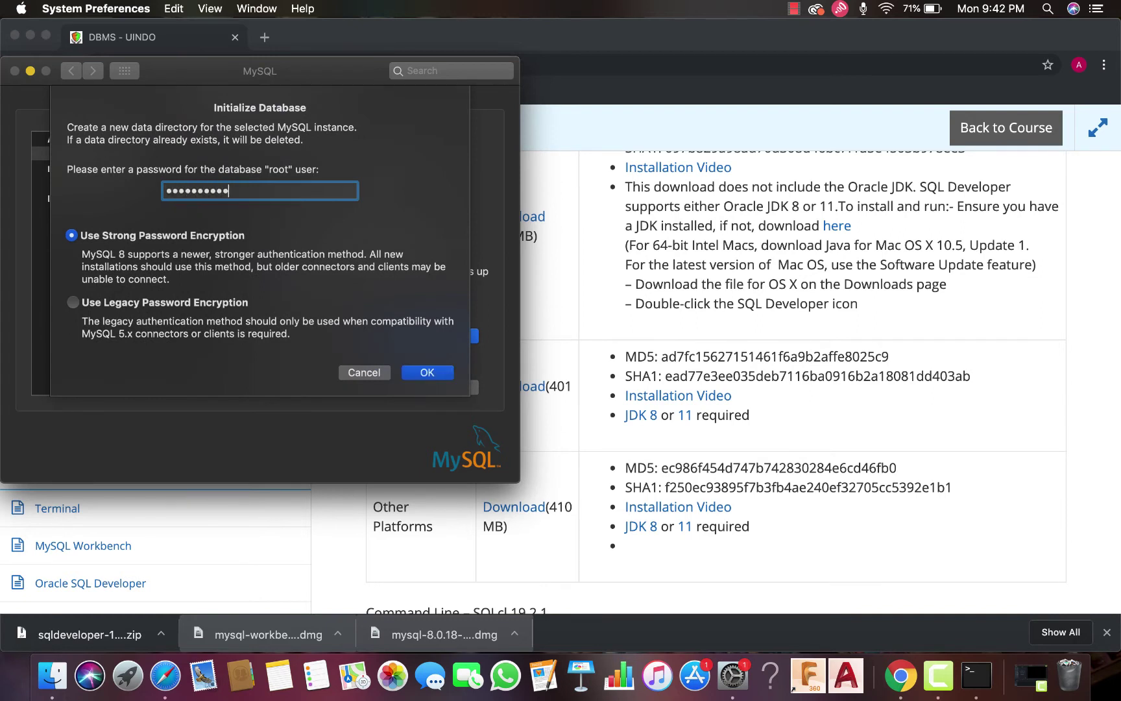
type("••••••")
key("Return")
left_click(441, 374)
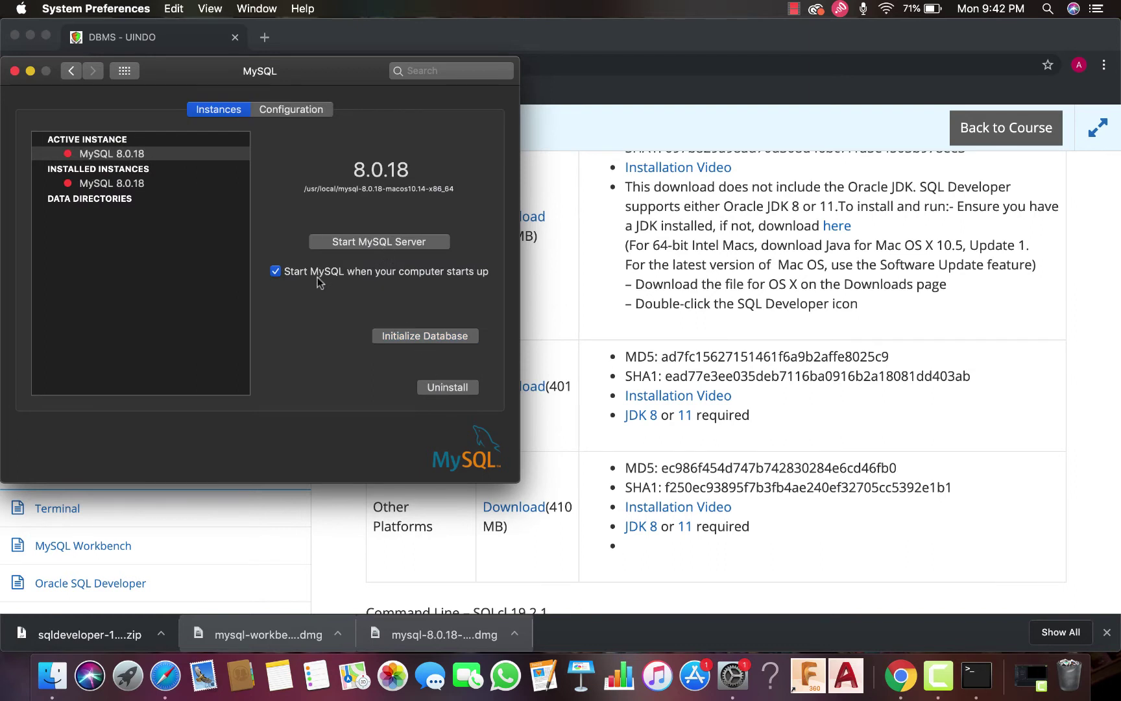
Start the MySQL server after cancelling the auto-start authorization, then close System Preferences
left_click(275, 271)
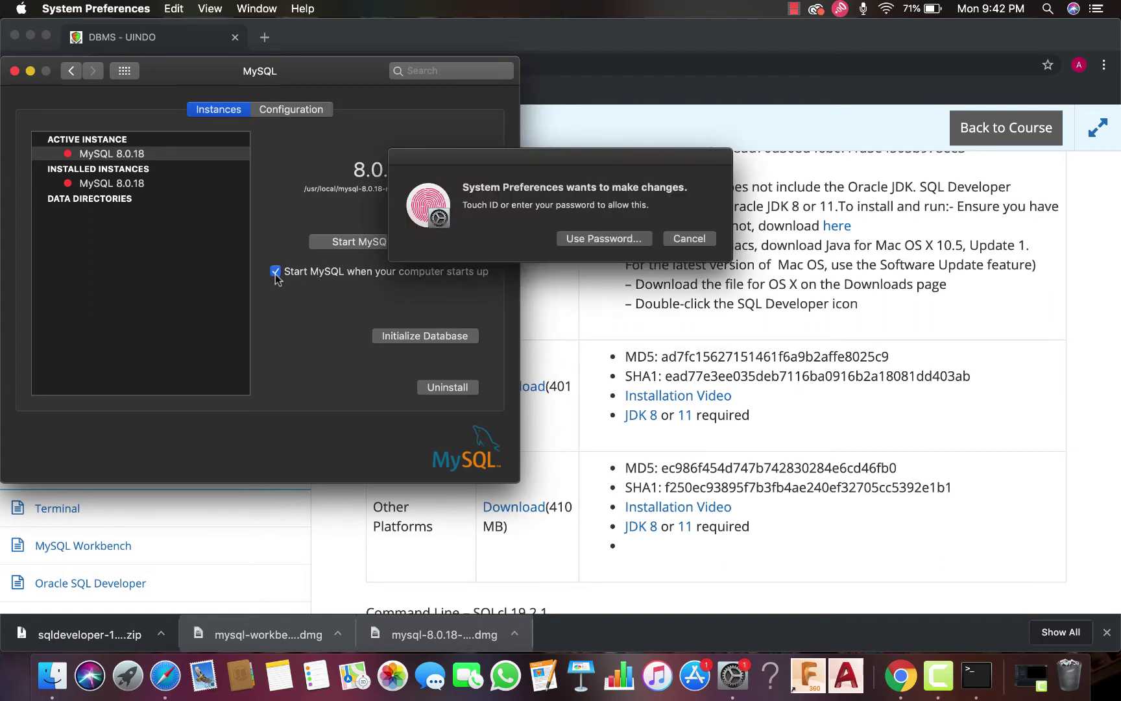
left_click(702, 241)
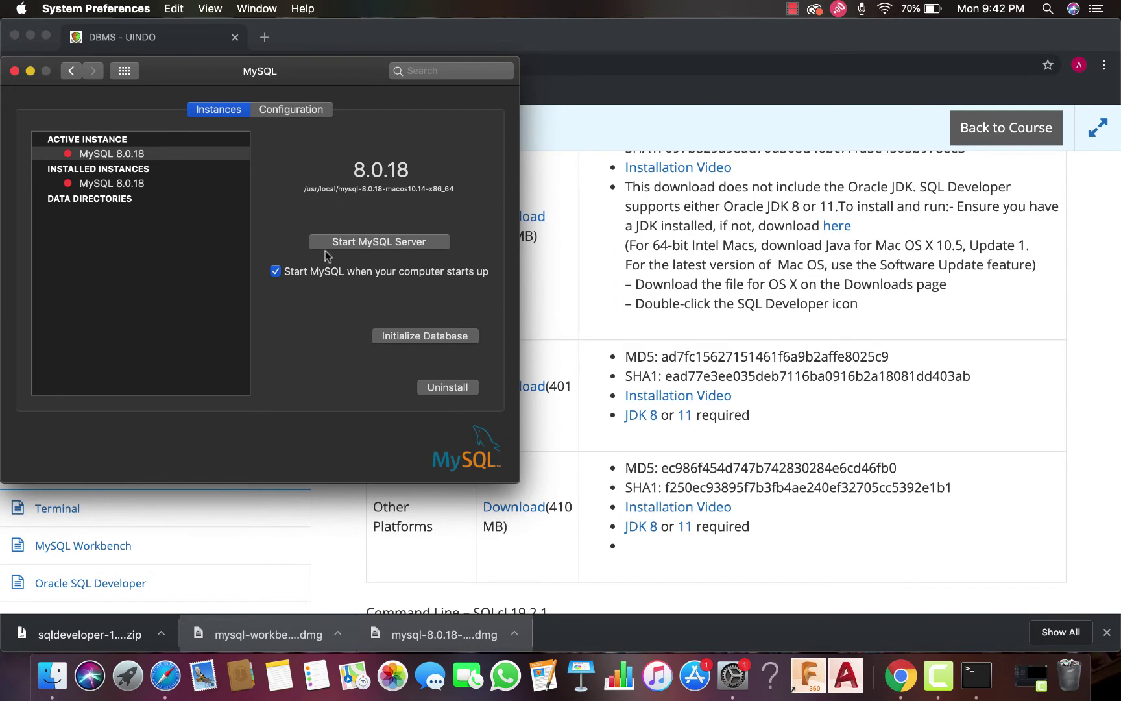
left_click(341, 245)
left_click(14, 71)
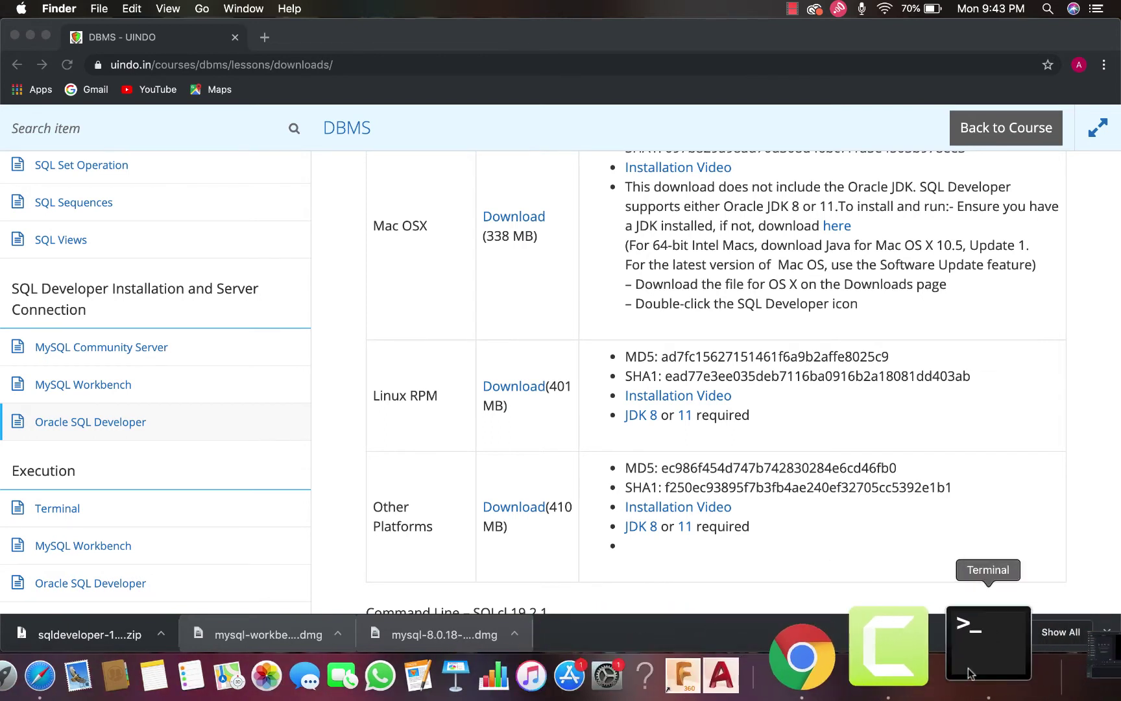
Open a Terminal bash window with enlarged text, then return to the UINDO downloads page
left_click(969, 673)
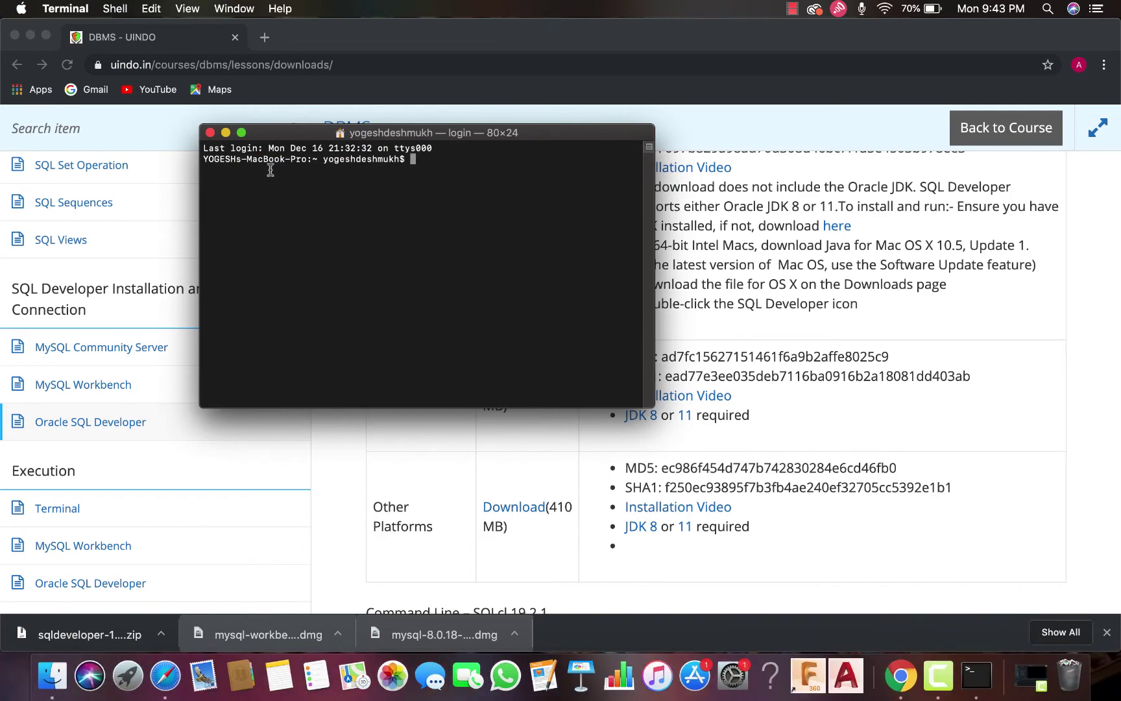
left_click(241, 132)
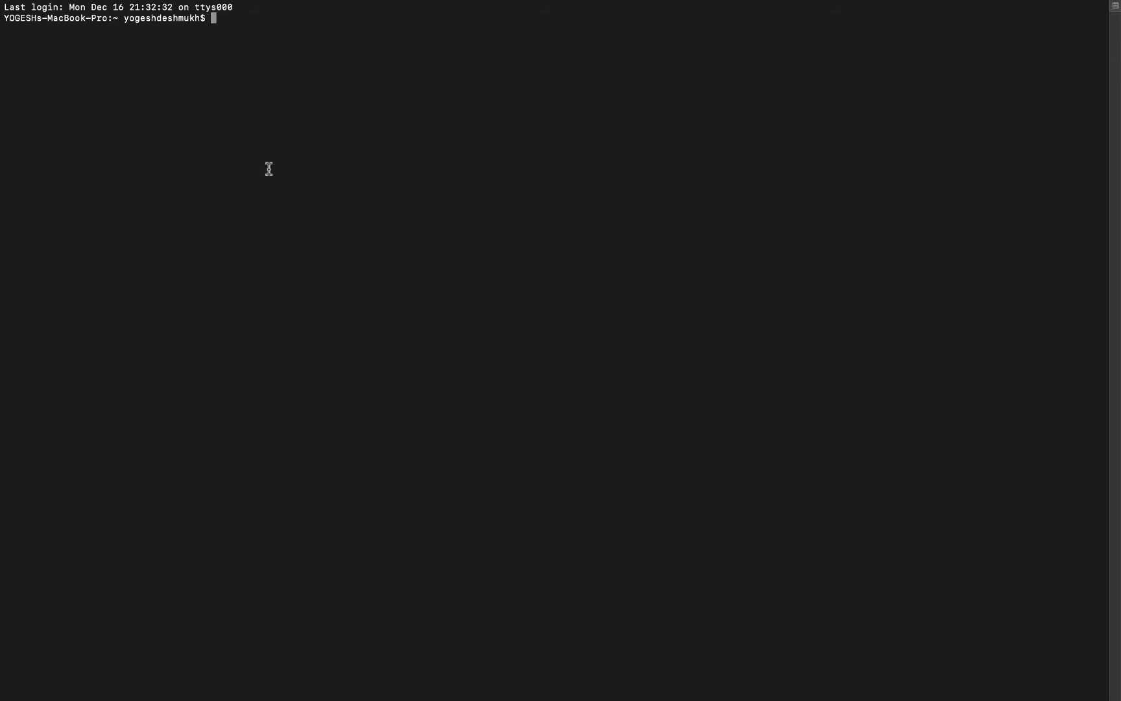
key("super+plus")
key("super+plus")
key("super+plus")
key("super+plus")
key("super+plus")
key("super+plus")
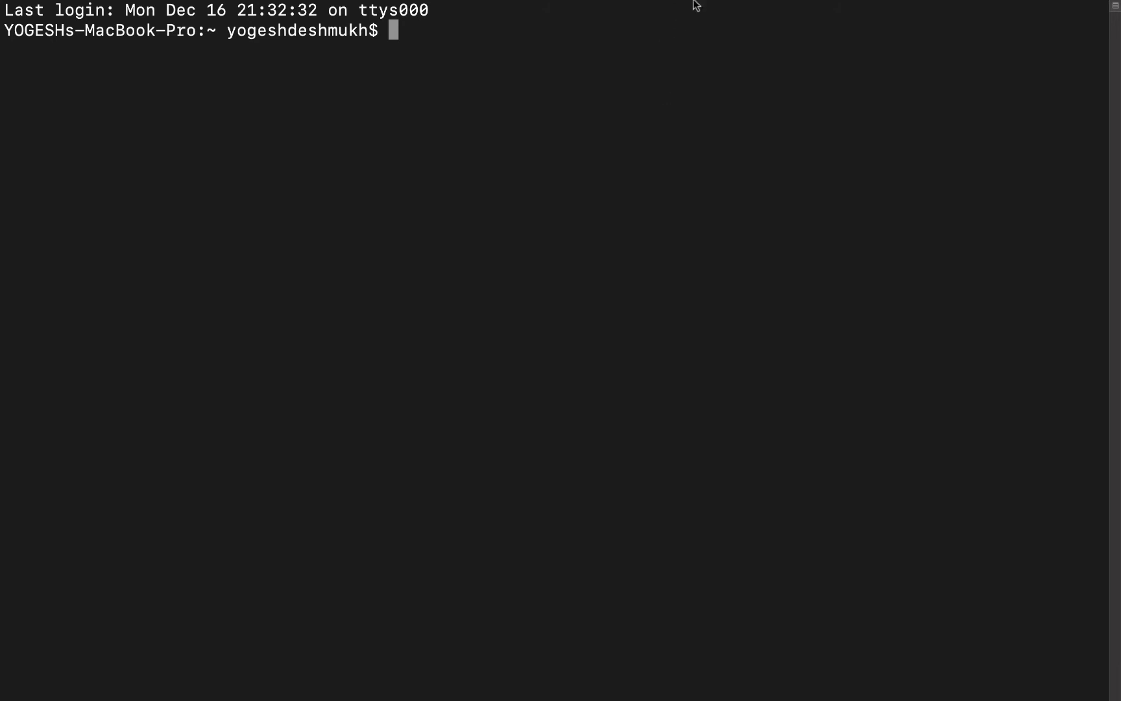
mouse_move(692, 5)
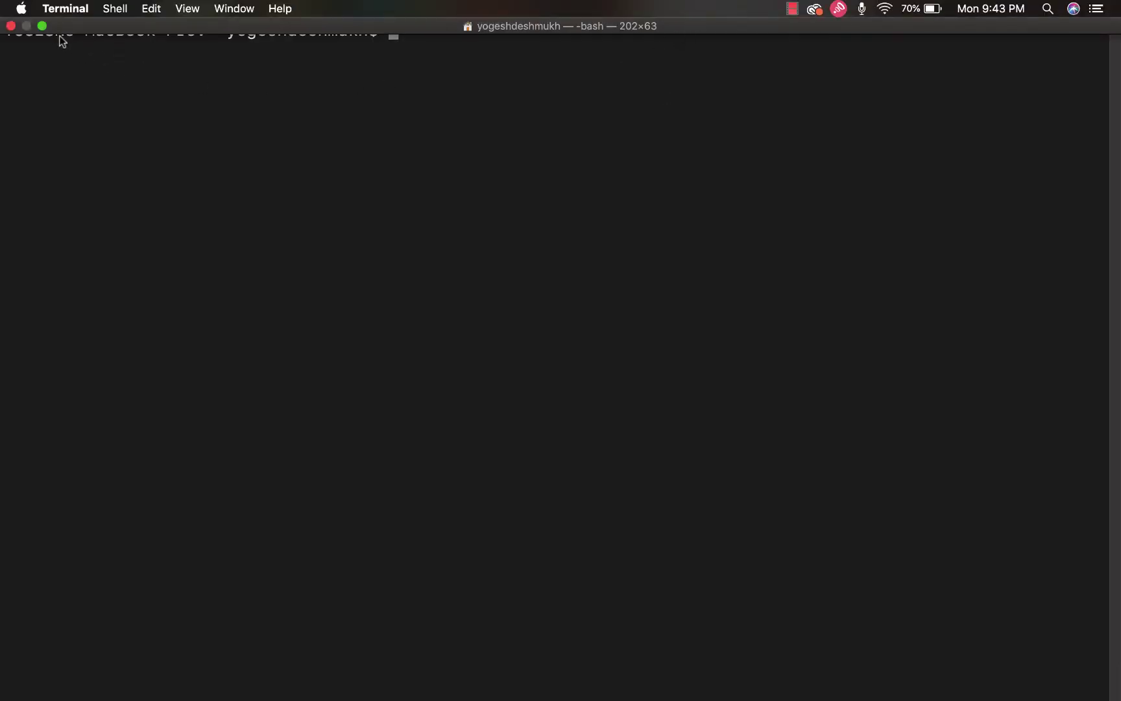
left_click(42, 26)
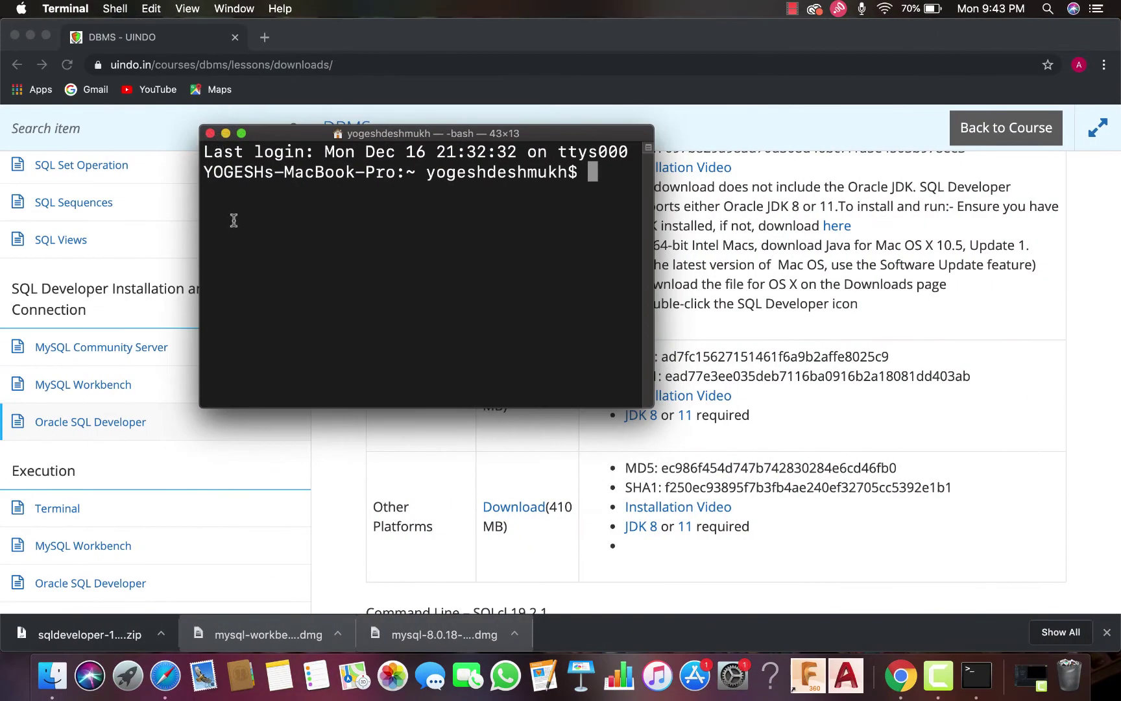
left_click(55, 513)
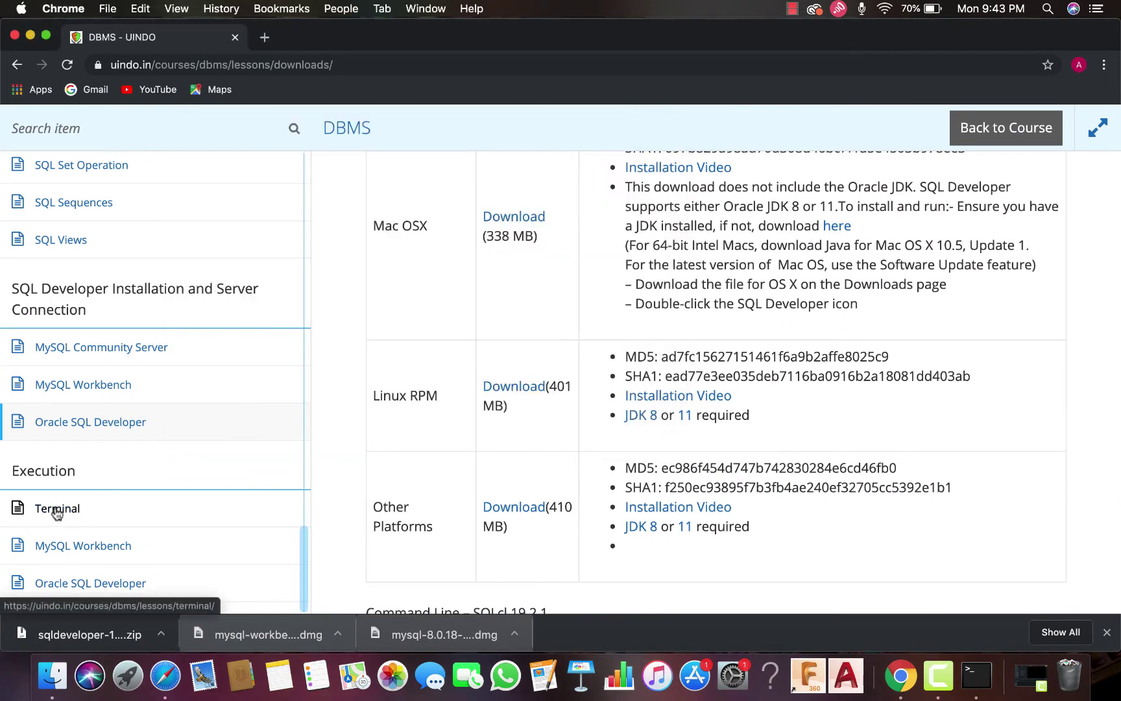
Show the course's Terminal lesson on MySQL PATH setup, with the Terminal window in front
left_click(55, 513)
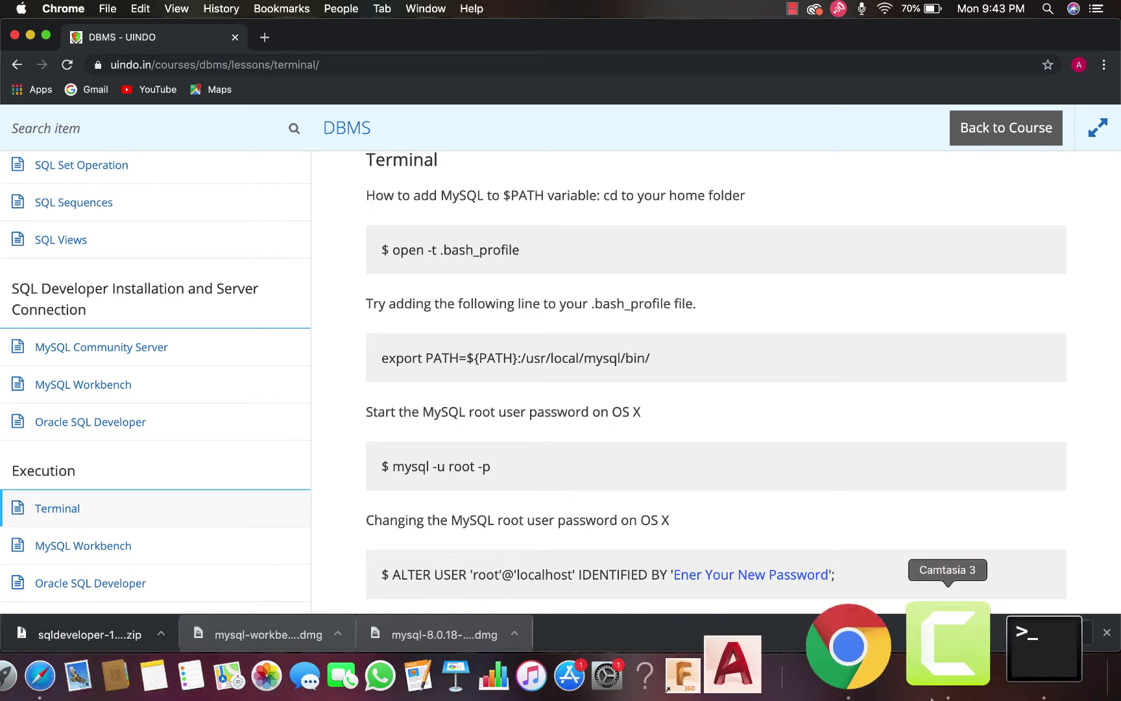
left_click(1006, 642)
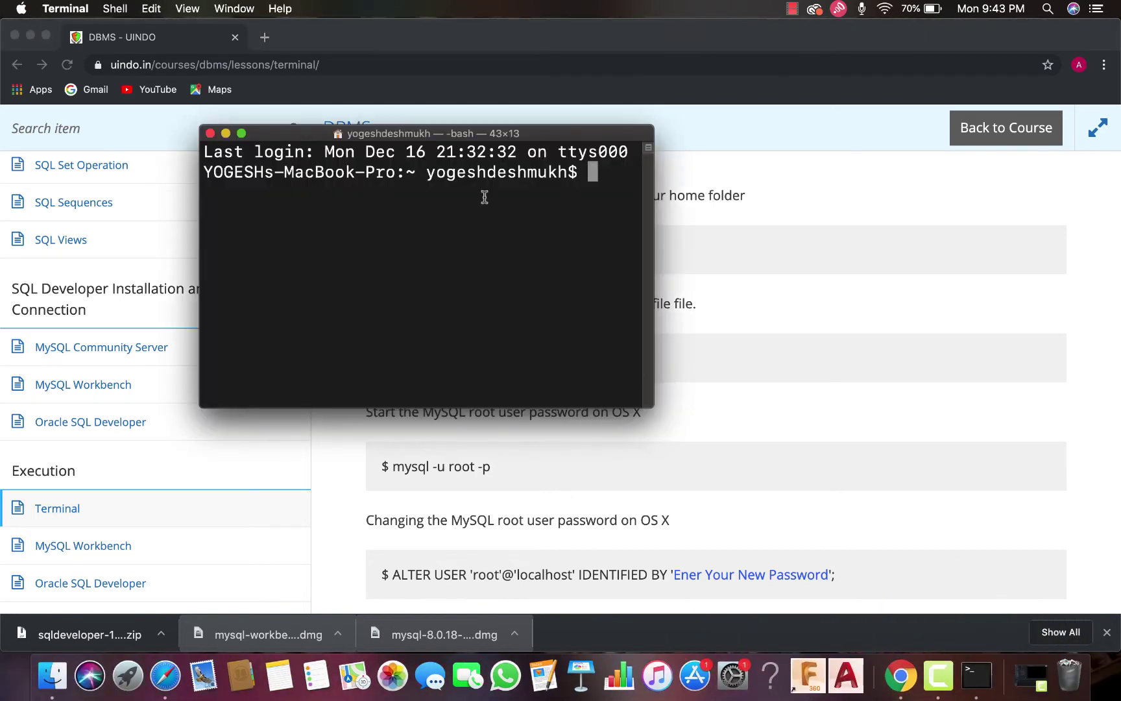
Replace the Terminal window with a fresh one launched from search, text enlarged twice
double_click(652, 239)
left_click_drag(796, 131, 778, 293)
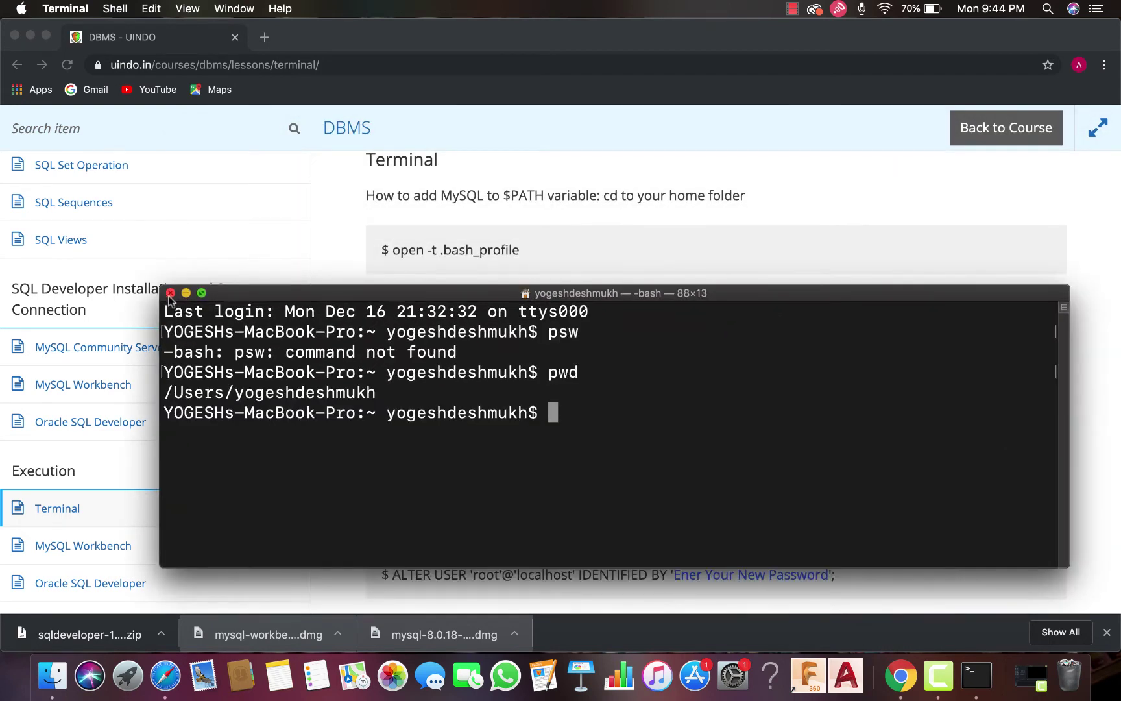
left_click(170, 292)
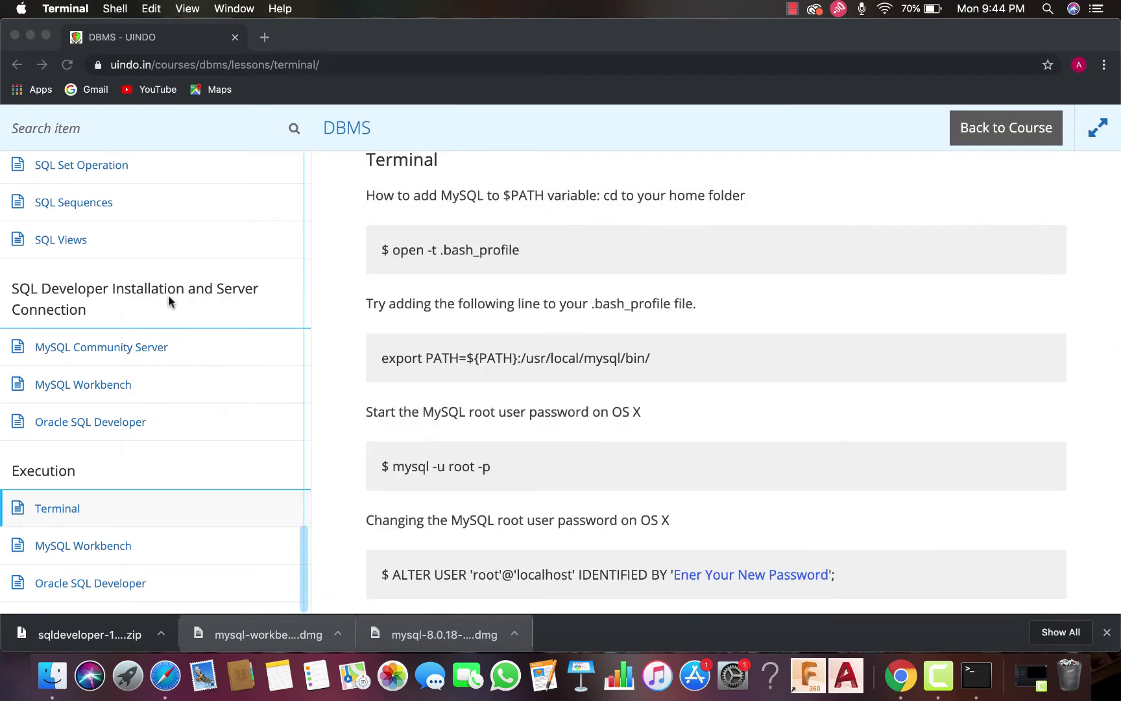
left_click(1046, 8)
type("ter")
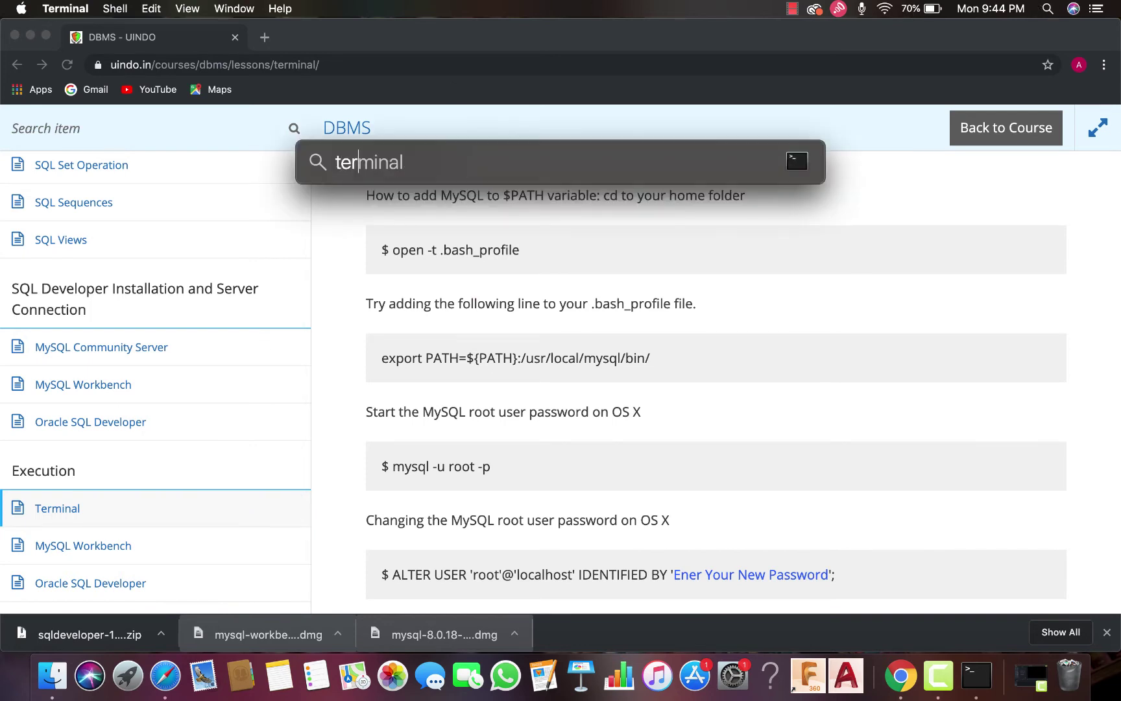
key("Return")
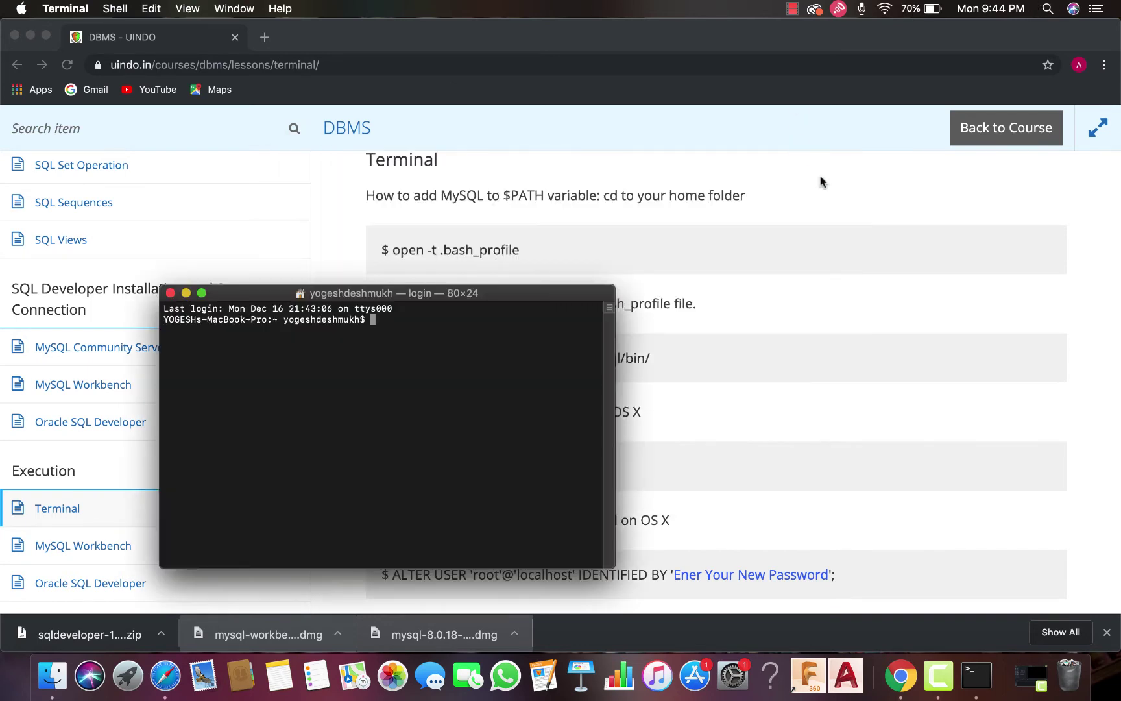
left_click_drag(536, 298, 559, 289)
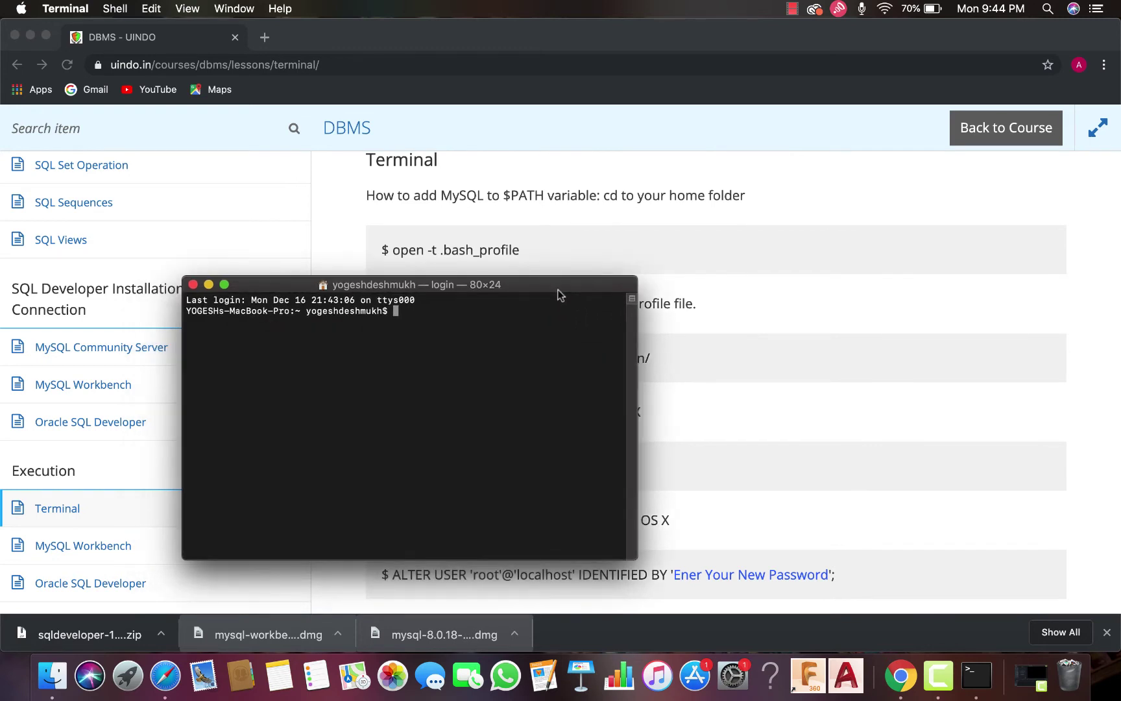
key("super+plus")
key("super+plus")
key("super+plus")
key("super+plus")
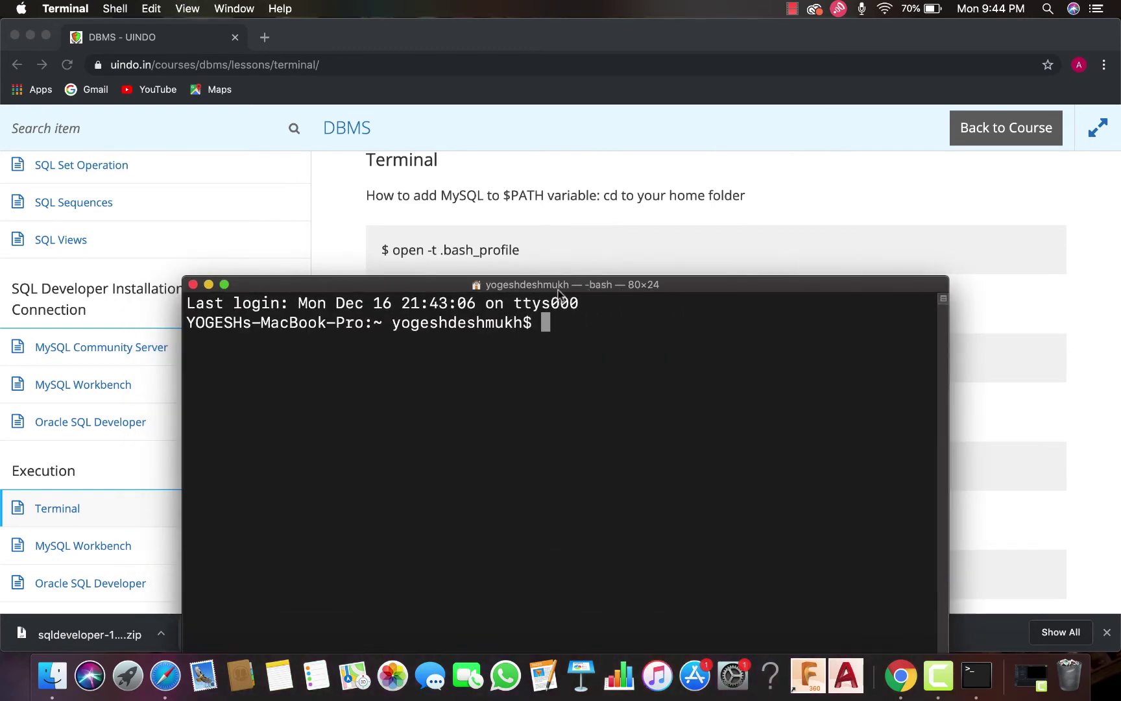
key("super+plus")
key("super+plus")
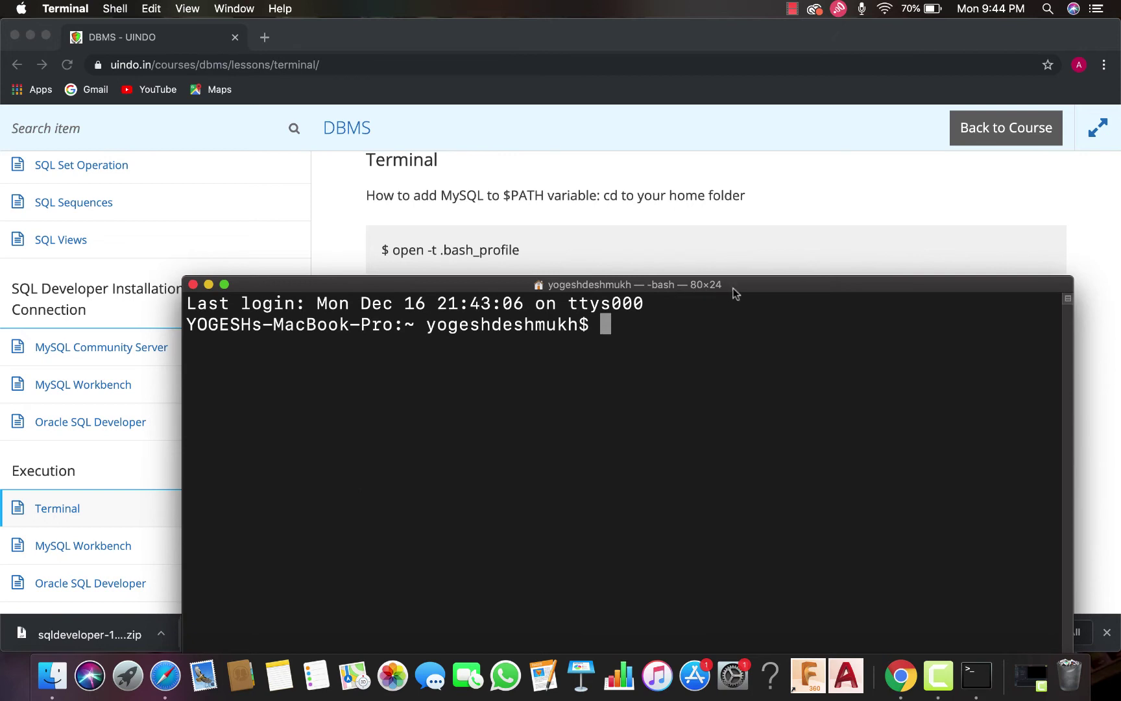
left_click_drag(735, 289, 665, 316)
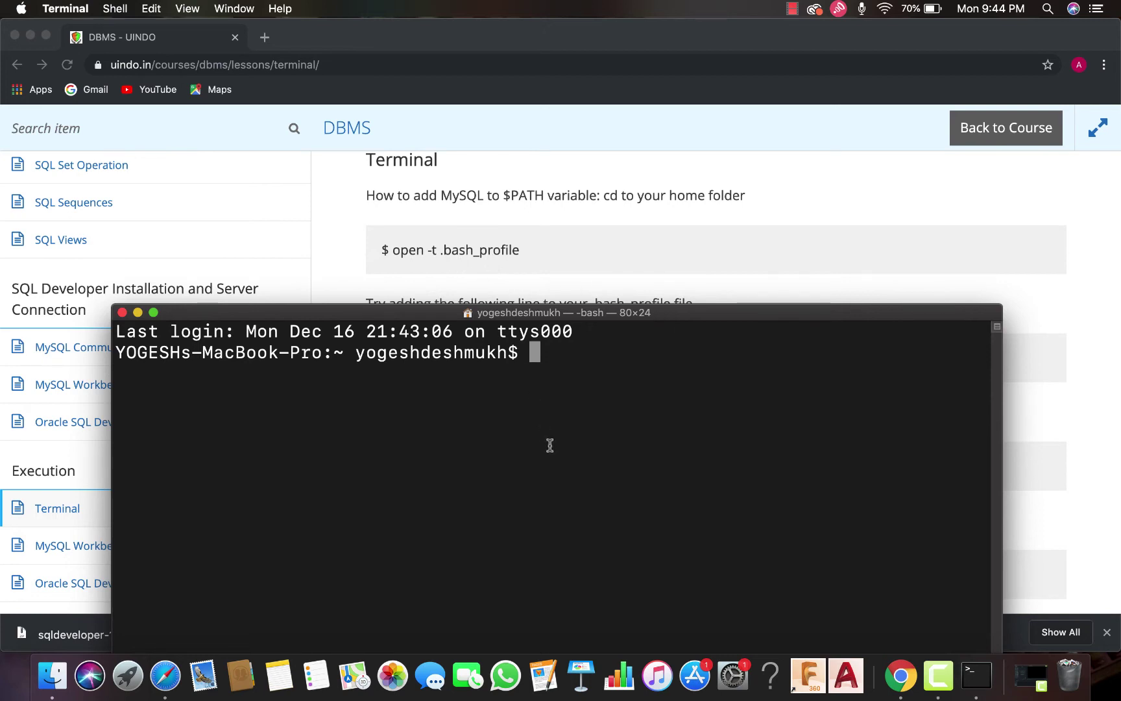
Create .bash_profile with touch .bash_profile and open it in TextEdit via open -t
type("o")
key("BackSpace")
type("tou")
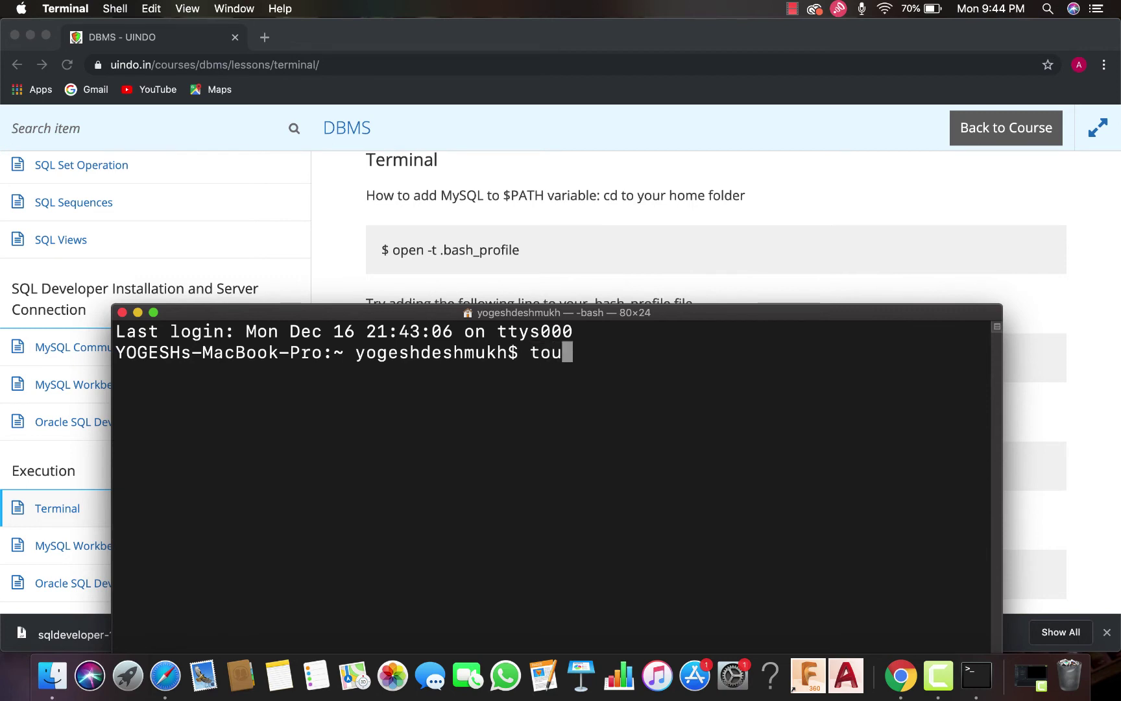
type("ch ")
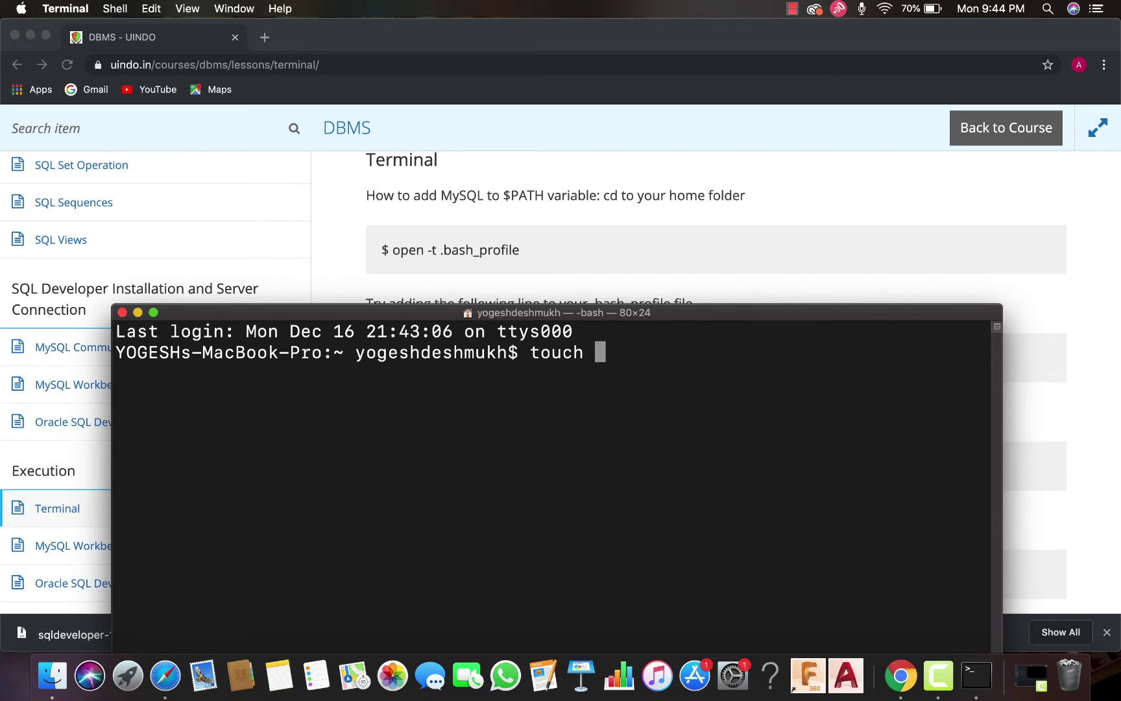
type(".bash")
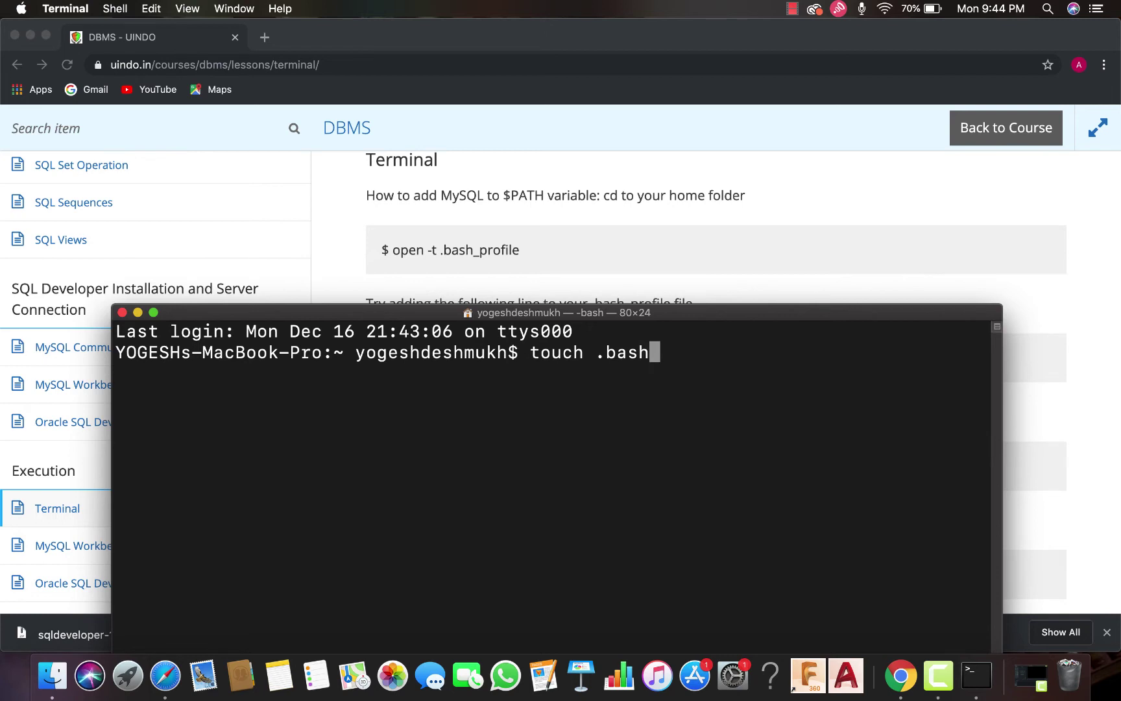
type("_pro")
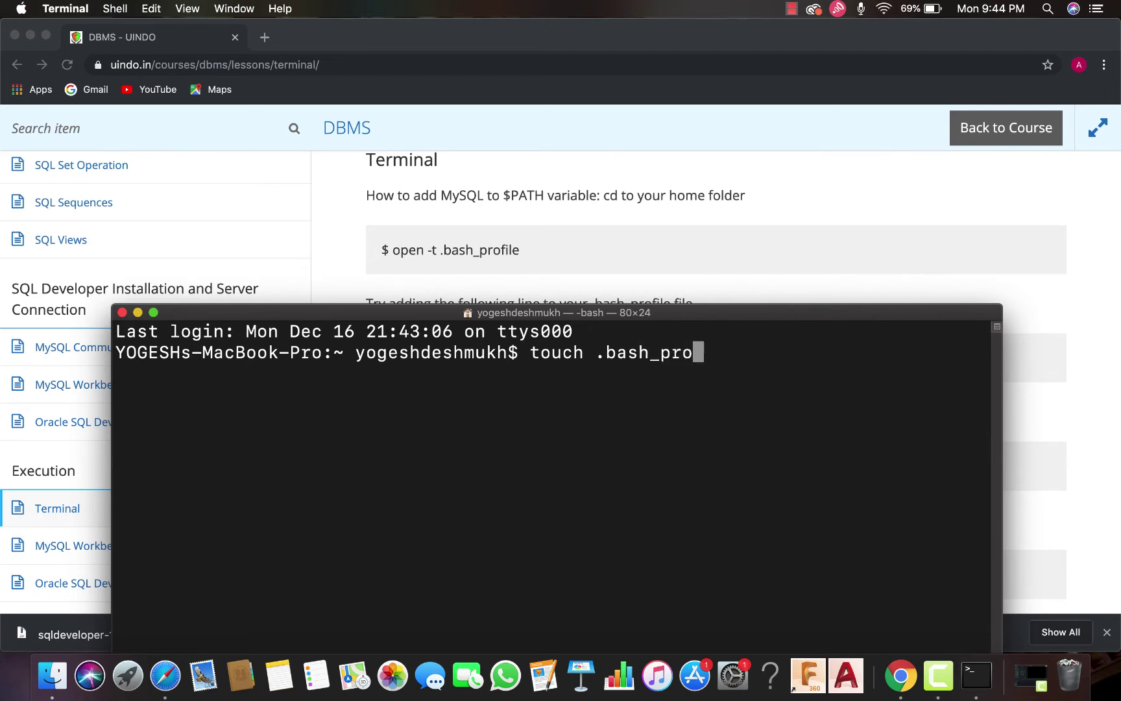
type("file")
key("Return")
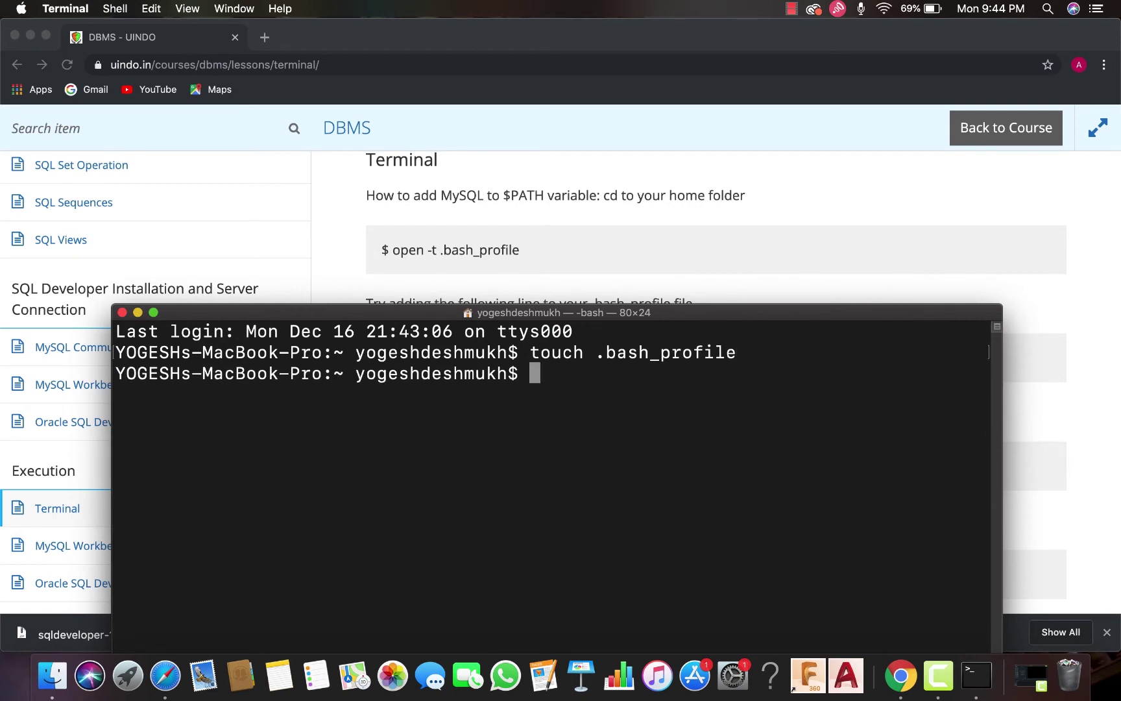
type("open -t ")
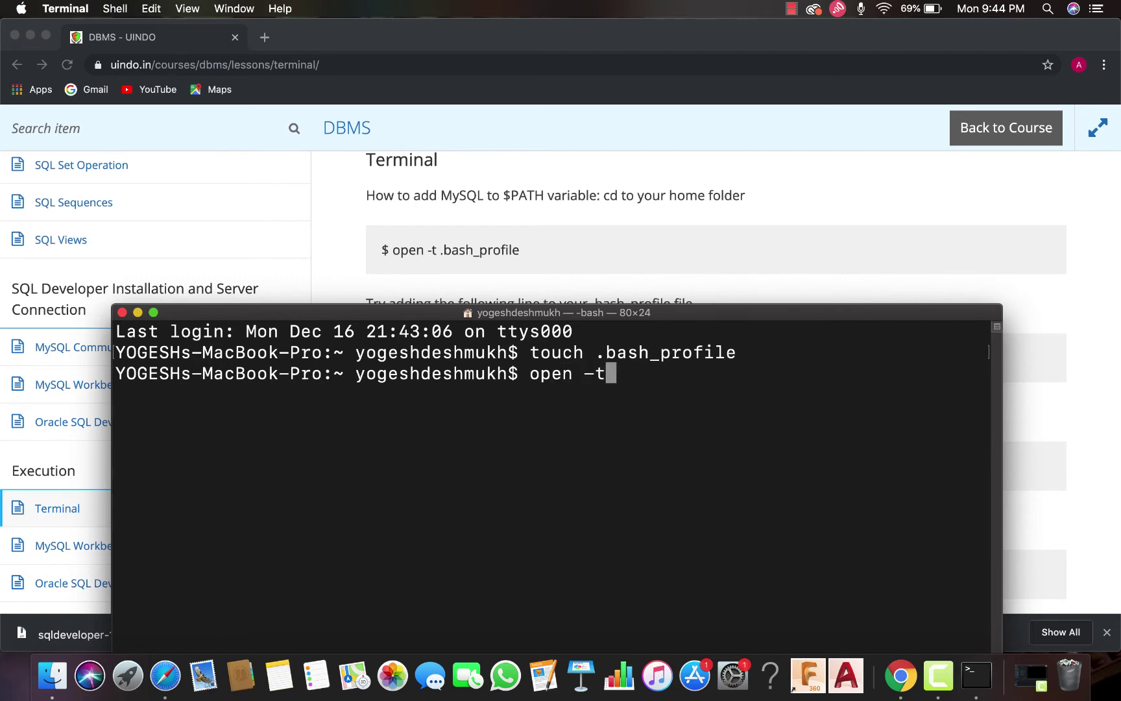
type(".bash")
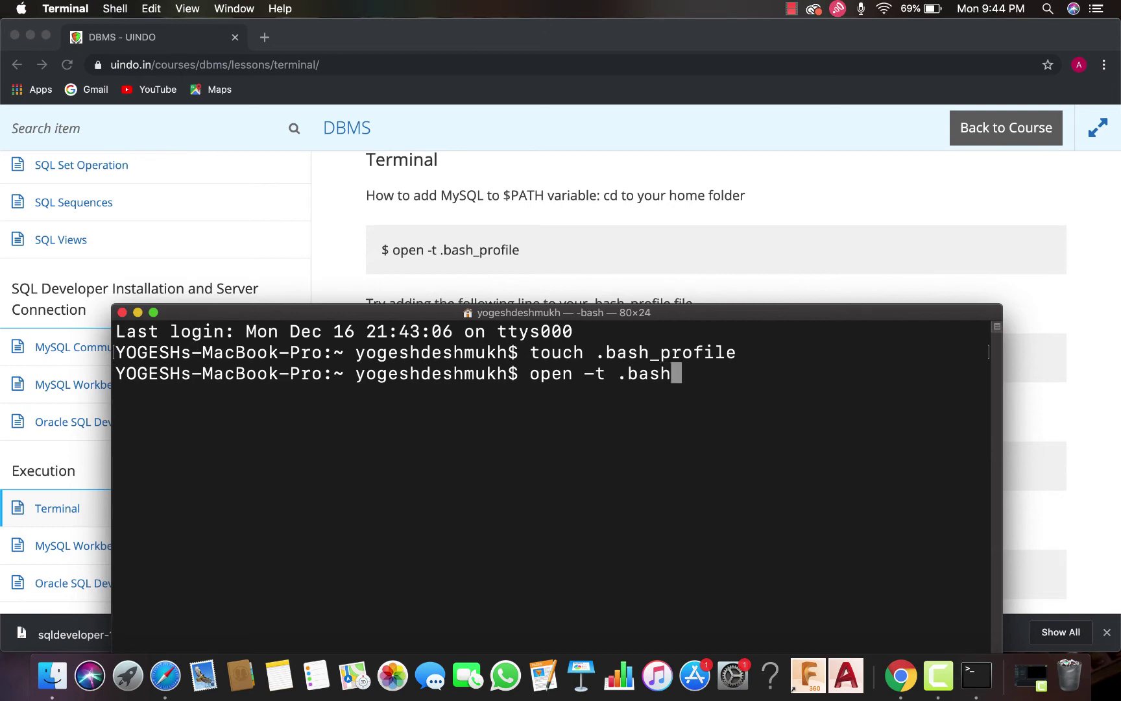
type("_prof")
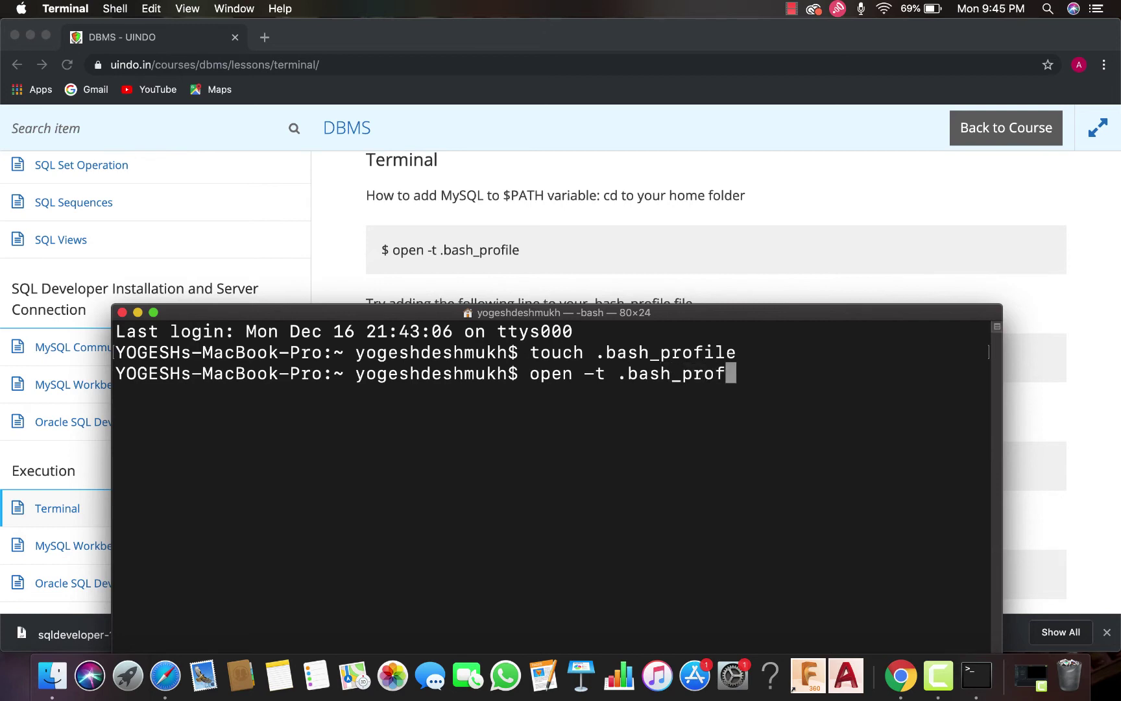
type("ile")
key("Return")
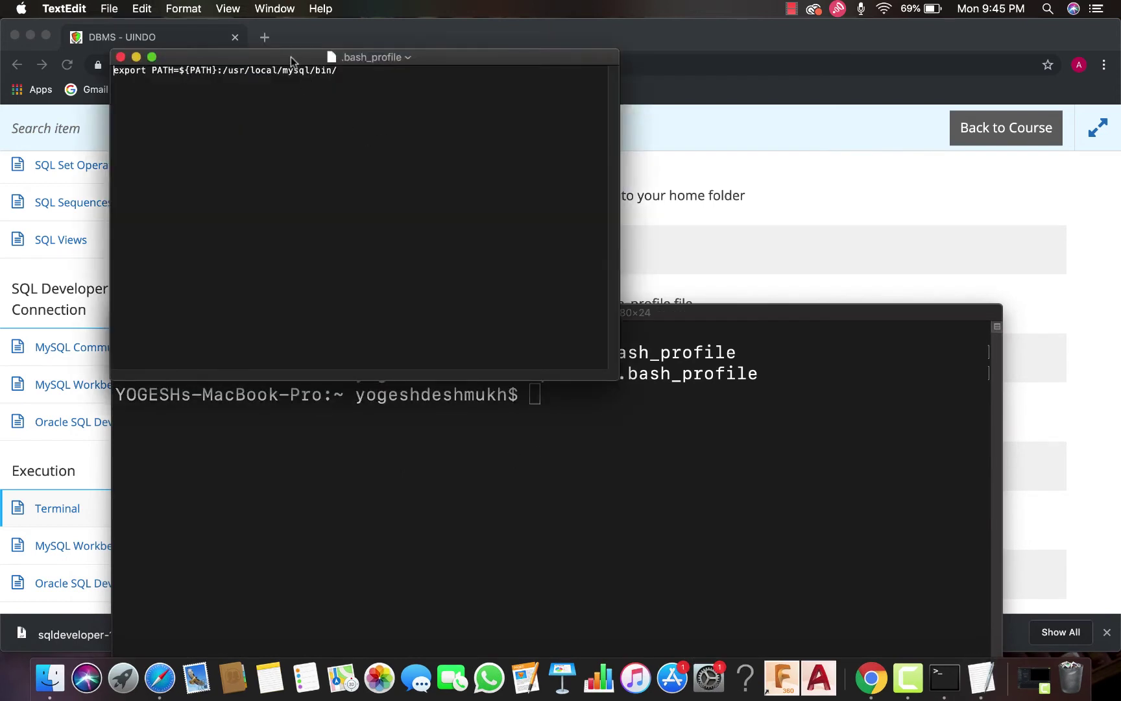
Check the export PATH=${PATH}:/usr/local/mysql/bin/ line in .bash_profile with enlarged text, then close it
left_click_drag(292, 55, 473, 118)
left_click(137, 312)
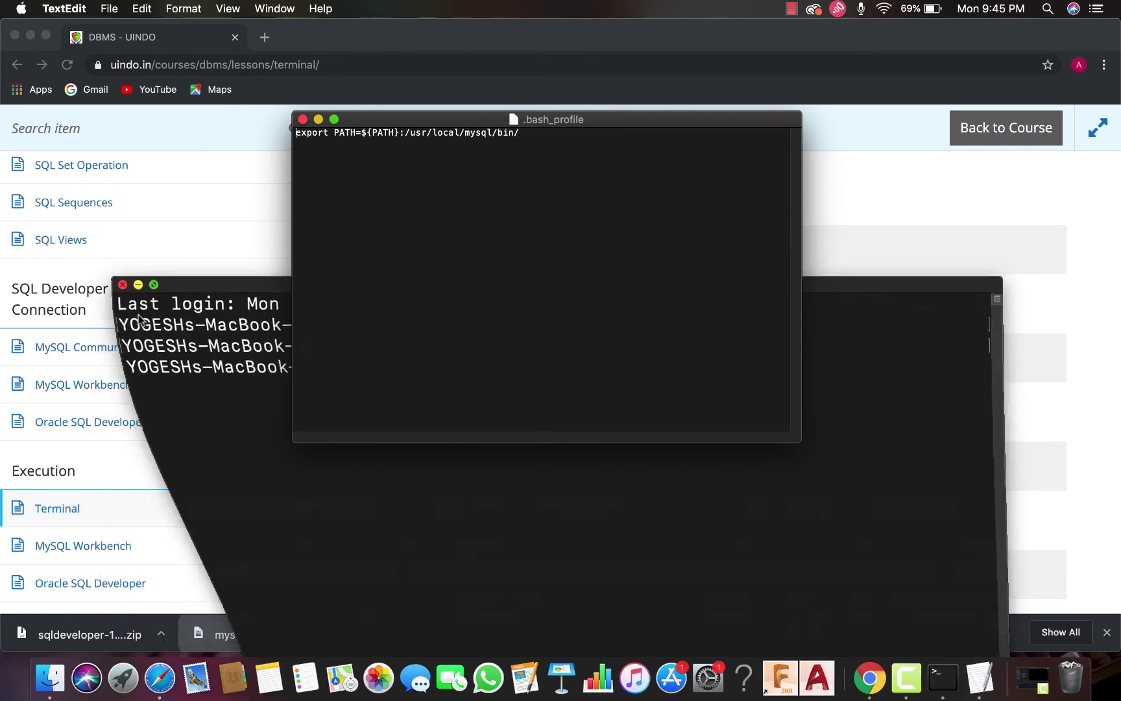
left_click_drag(371, 119, 605, 121)
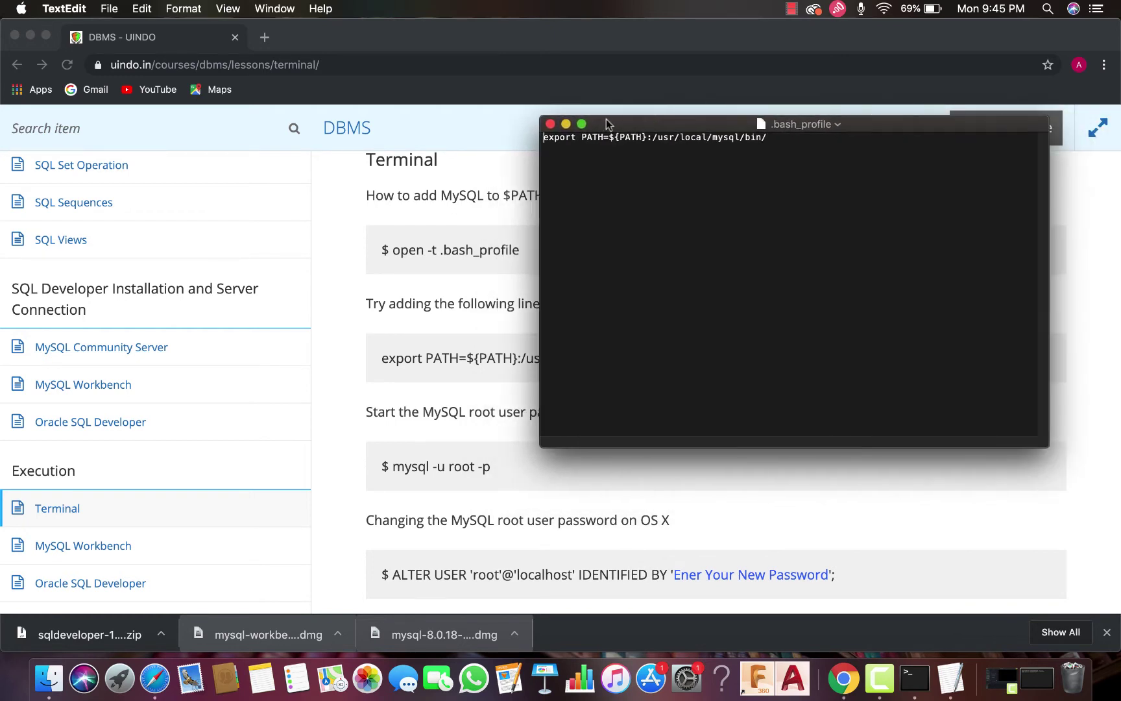
left_click(772, 140)
left_click_drag(712, 122, 798, 188)
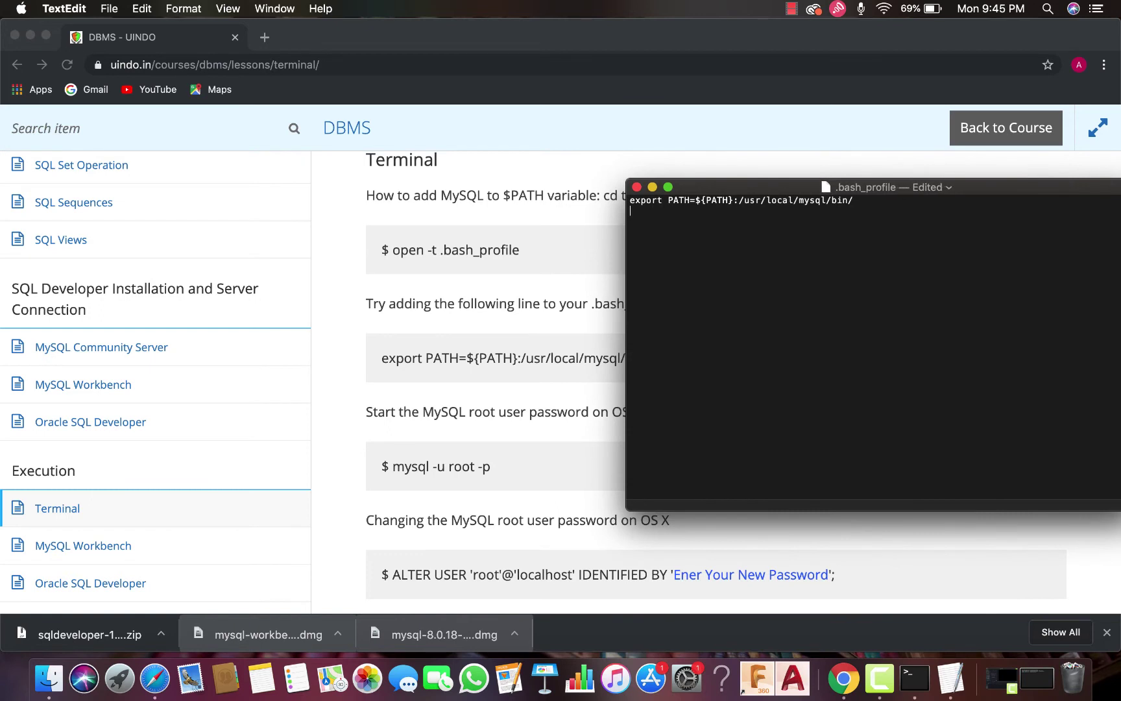
left_click_drag(787, 187, 596, 148)
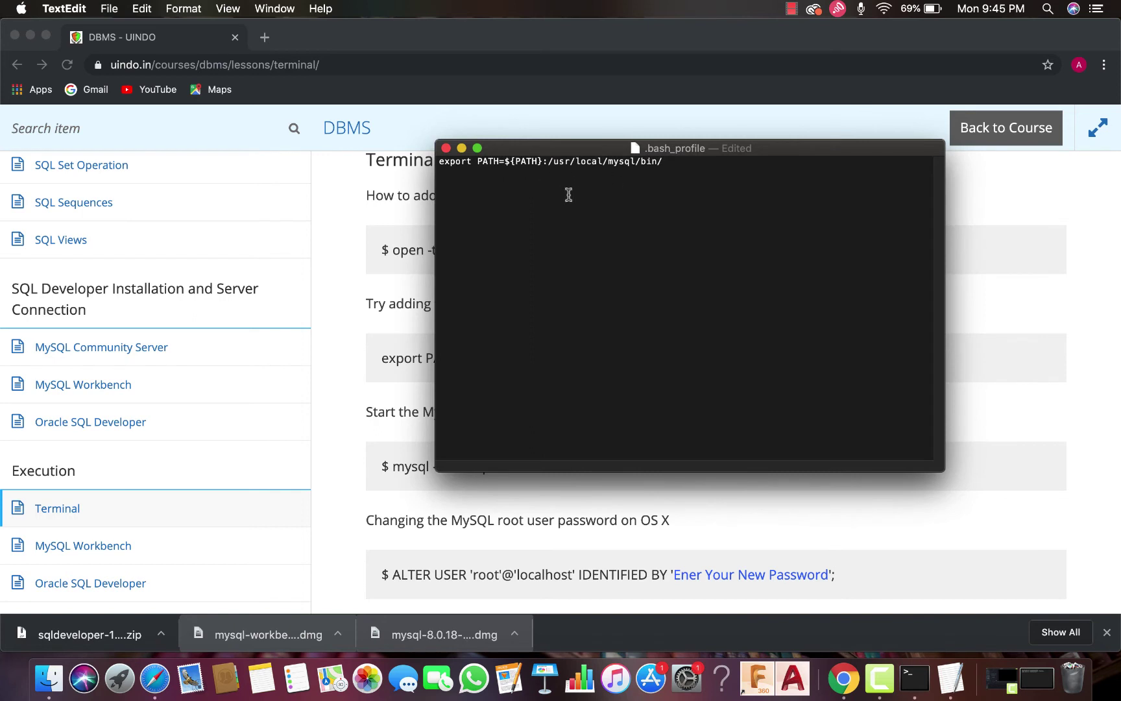
left_click_drag(536, 150, 302, 181)
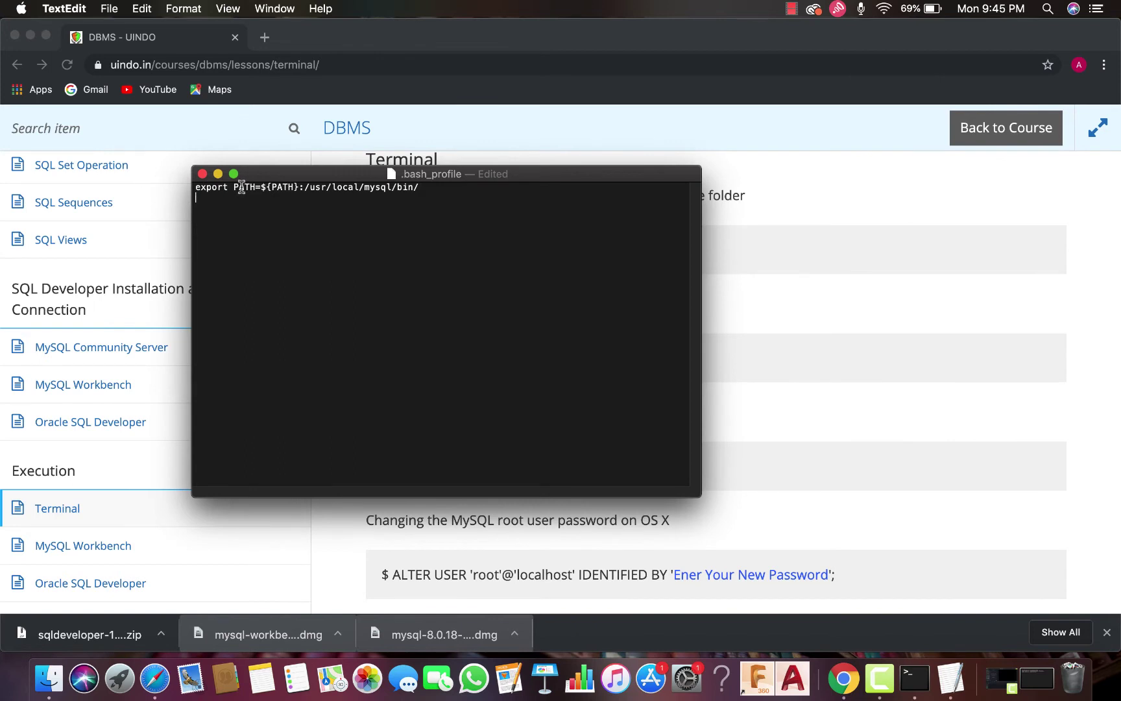
key("super+plus")
key("super+plus")
key("super+plus")
key("super+plus")
key("super+plus")
key("super+plus")
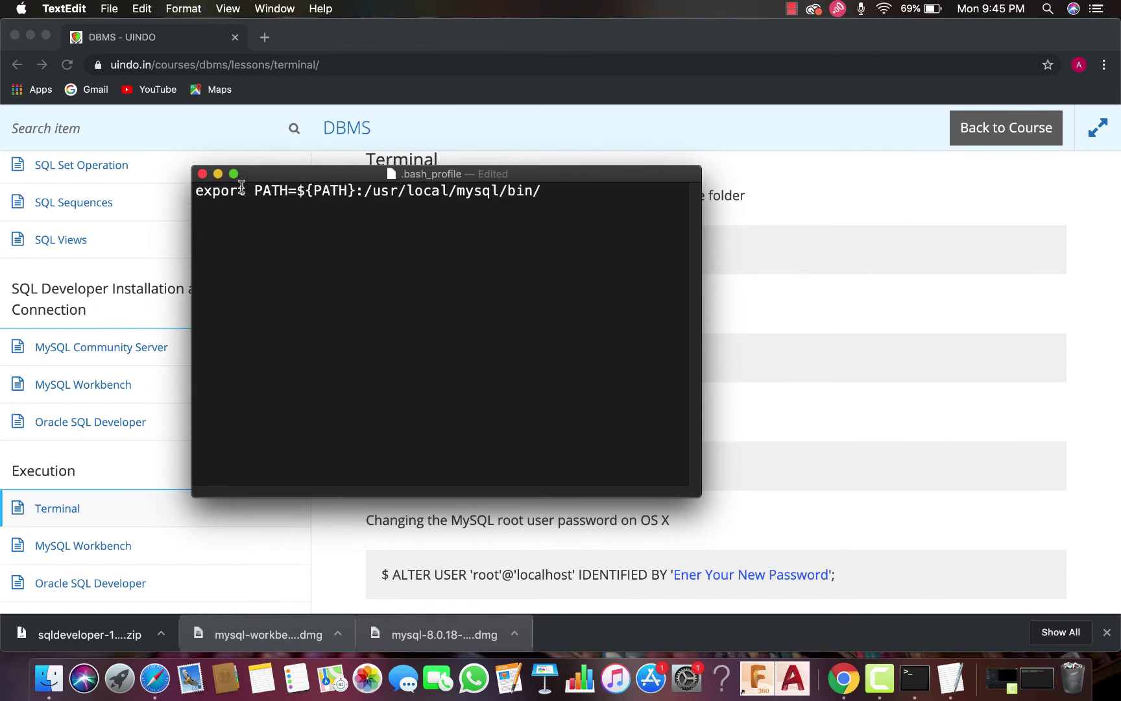
left_click_drag(262, 176, 274, 162)
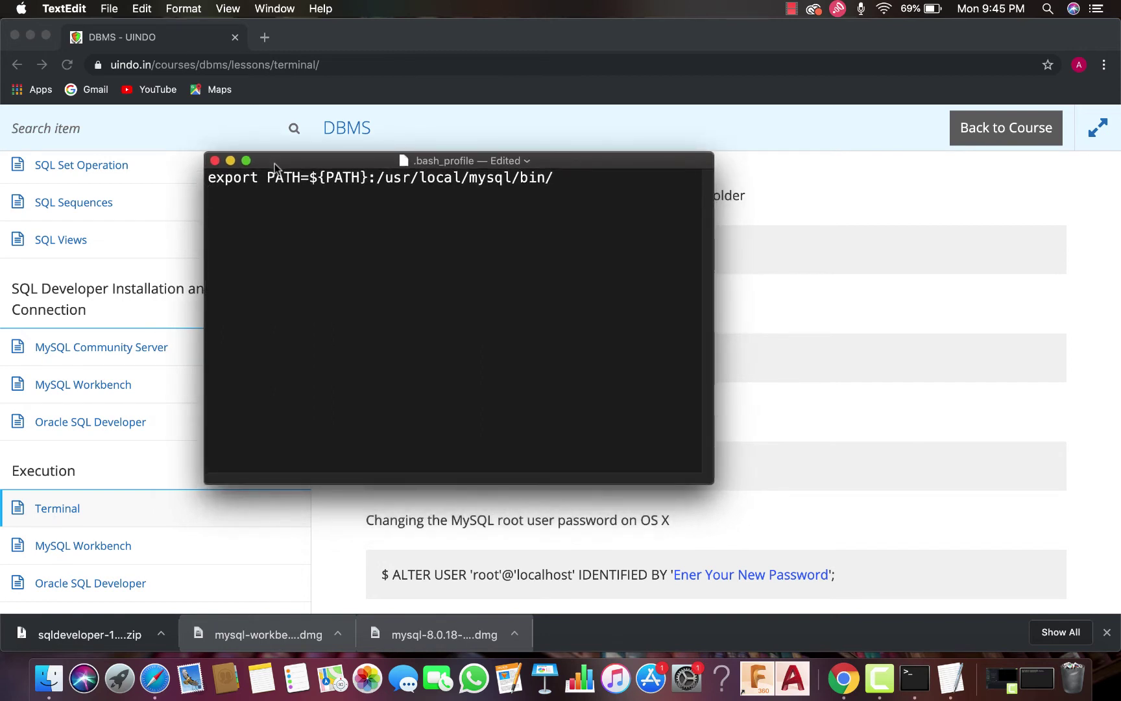
left_click(215, 161)
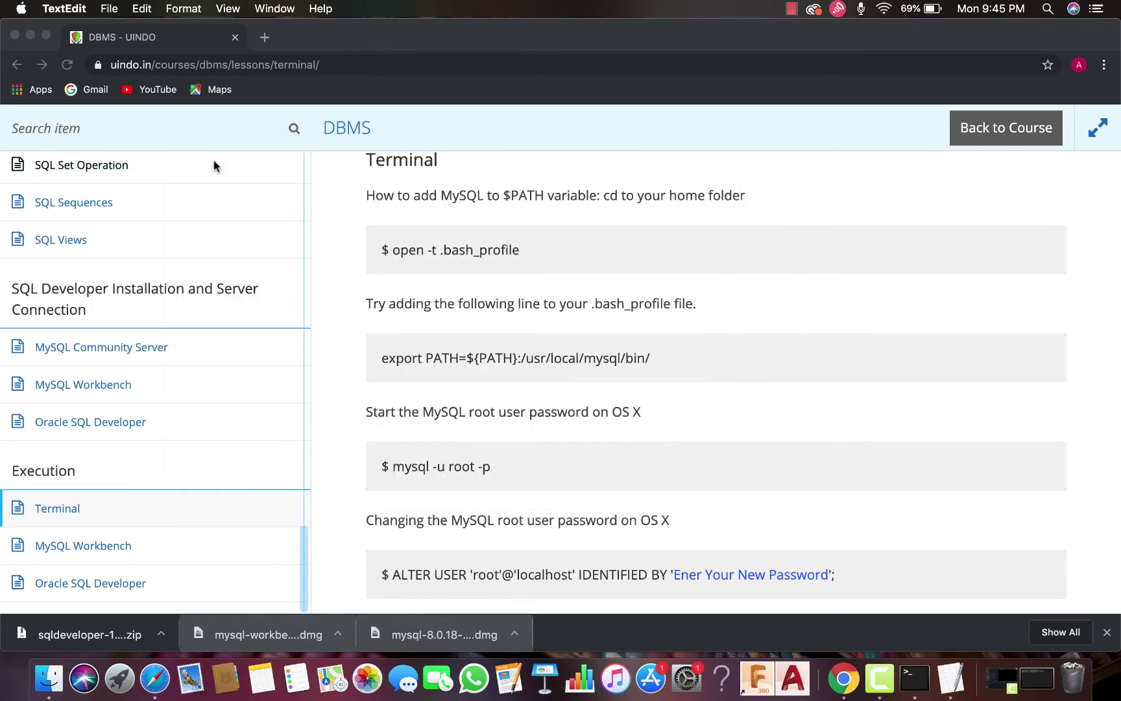
Open a new full-screen Terminal window with larger text and run mysql -u root -p
left_click(918, 677)
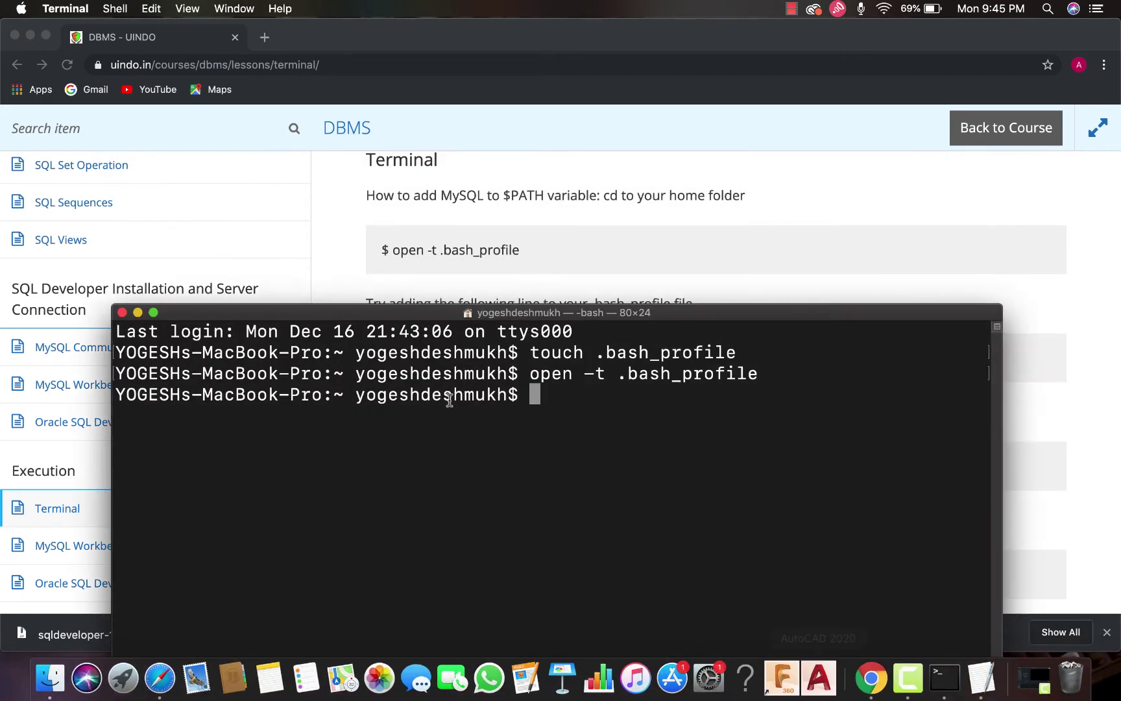
left_click_drag(403, 311, 393, 259)
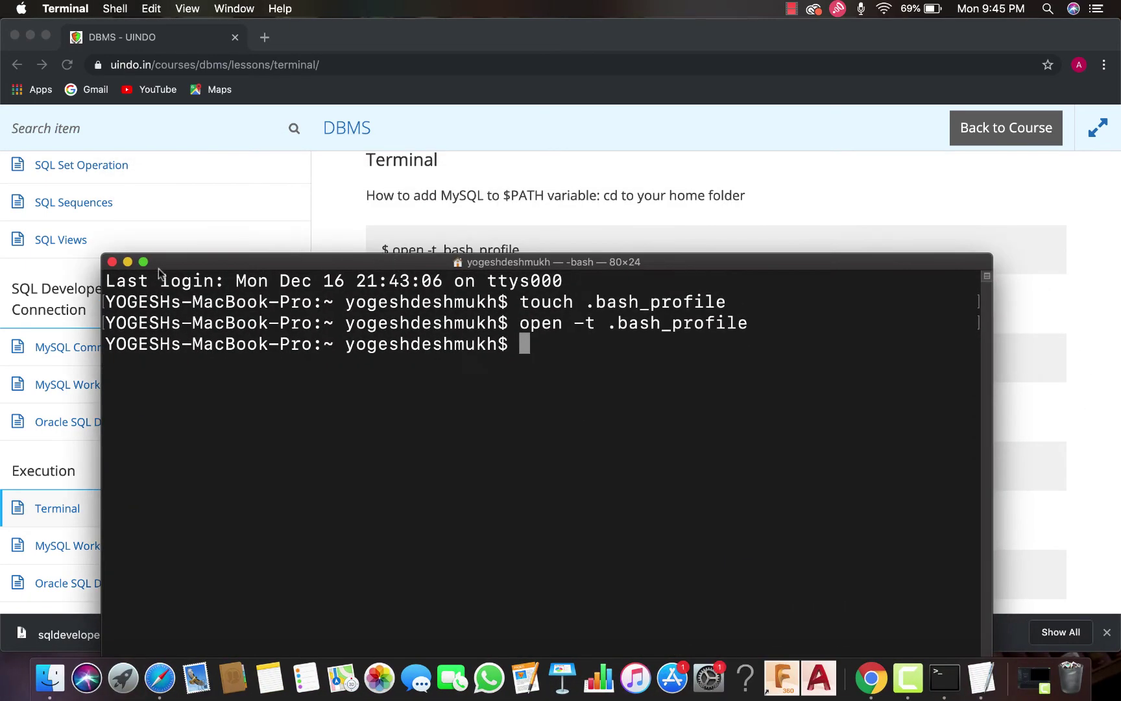
right_click(944, 649)
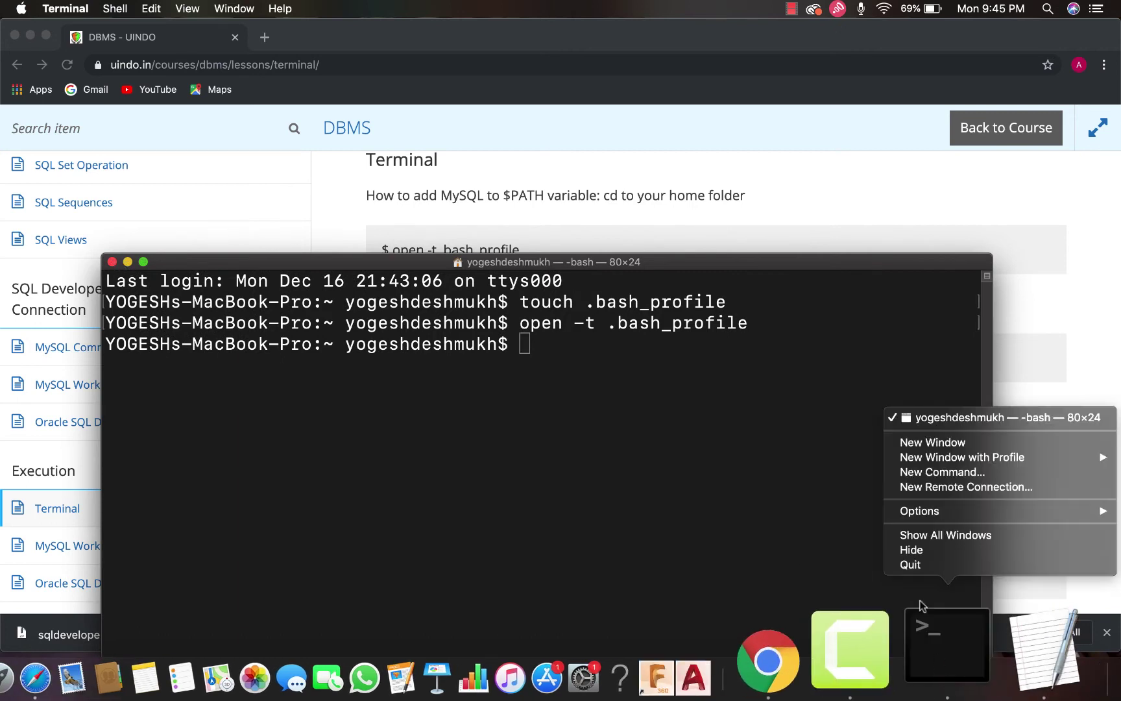
left_click(915, 443)
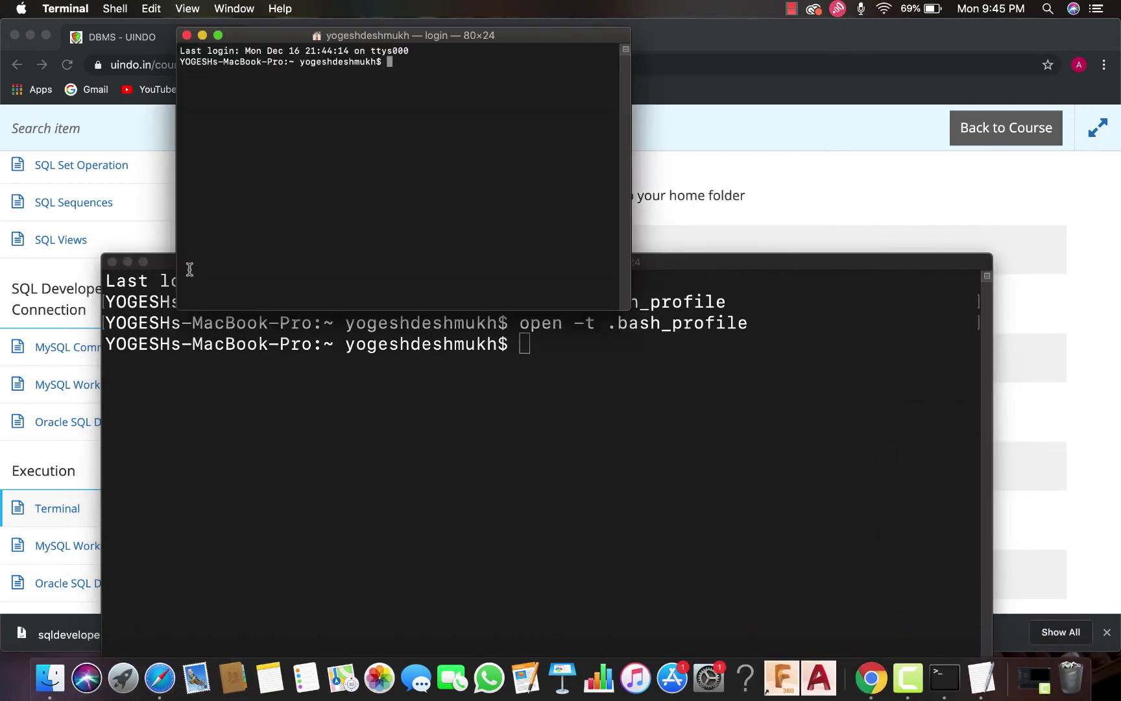
left_click(112, 262)
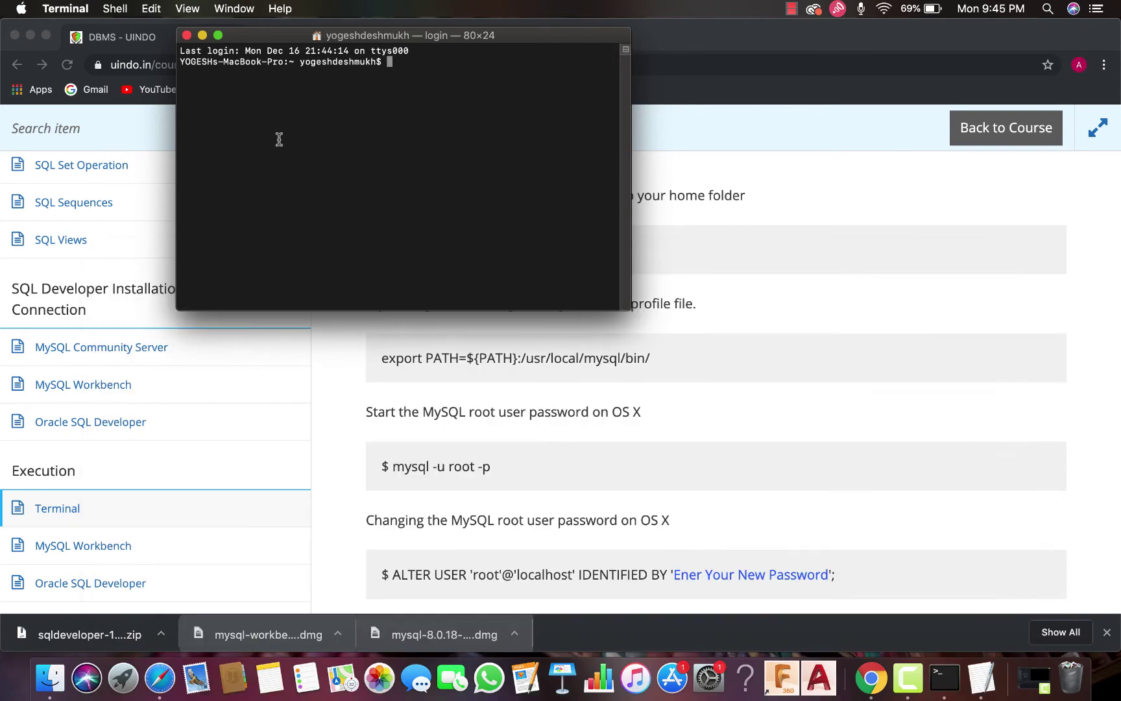
left_click_drag(360, 42, 397, 170)
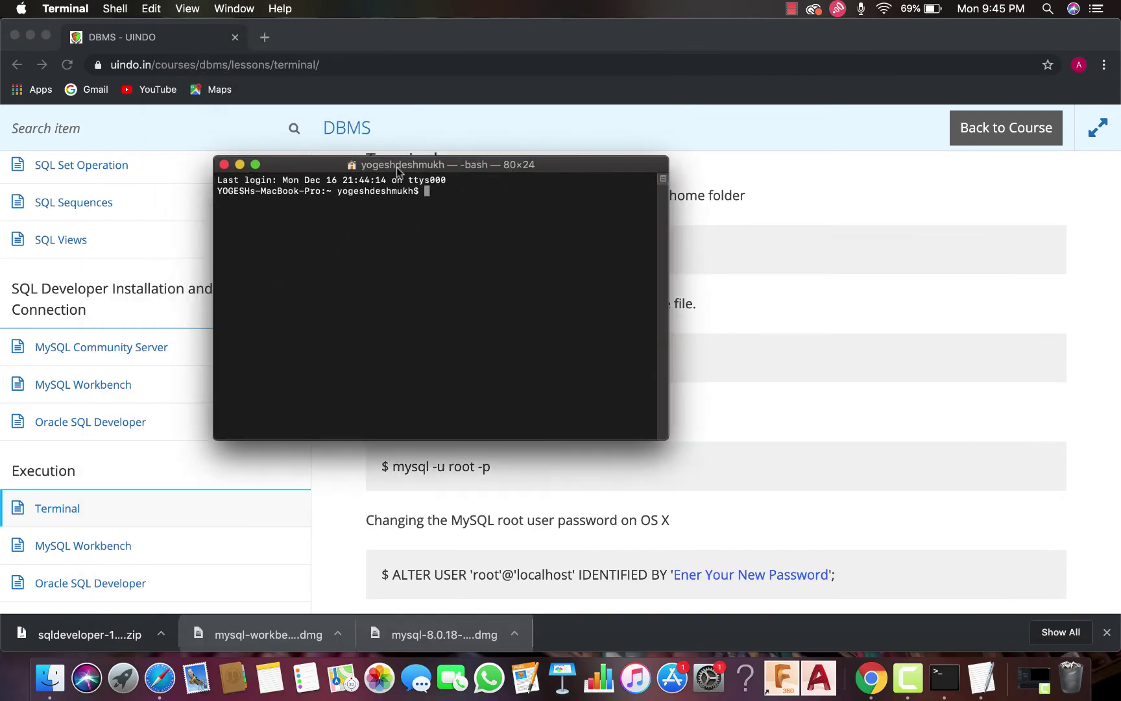
left_click(256, 165)
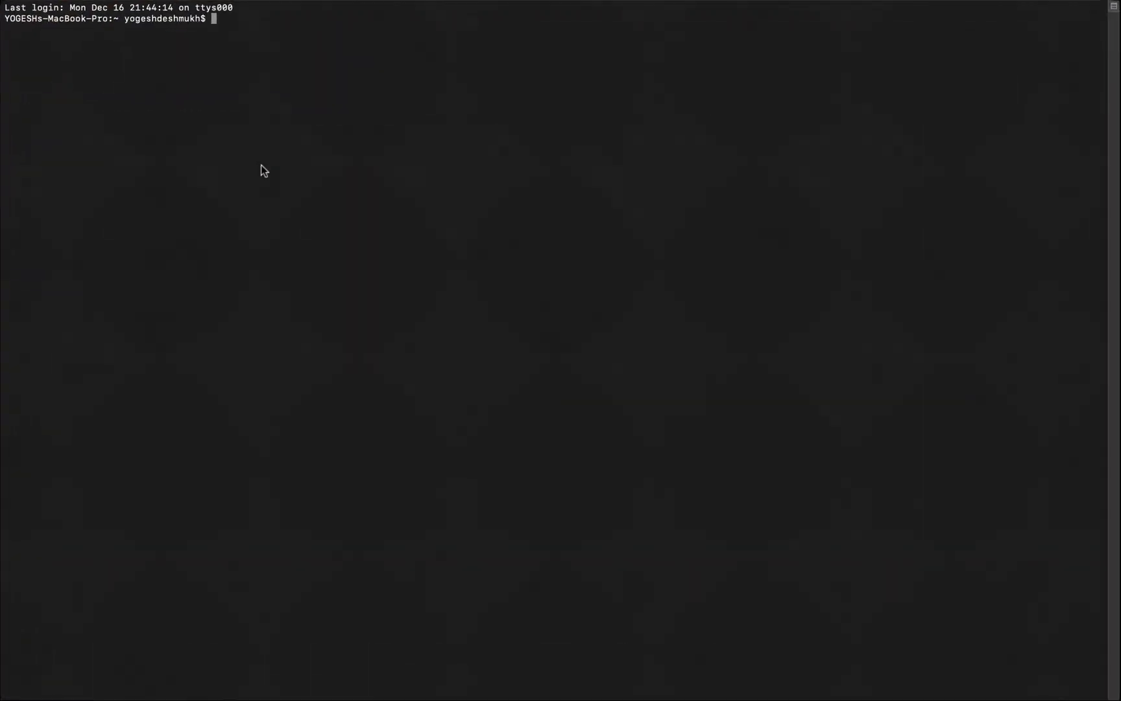
key("super+equal")
key("super+equal")
key("super+equal")
key("super+equal")
key("super+equal")
key("super+equal")
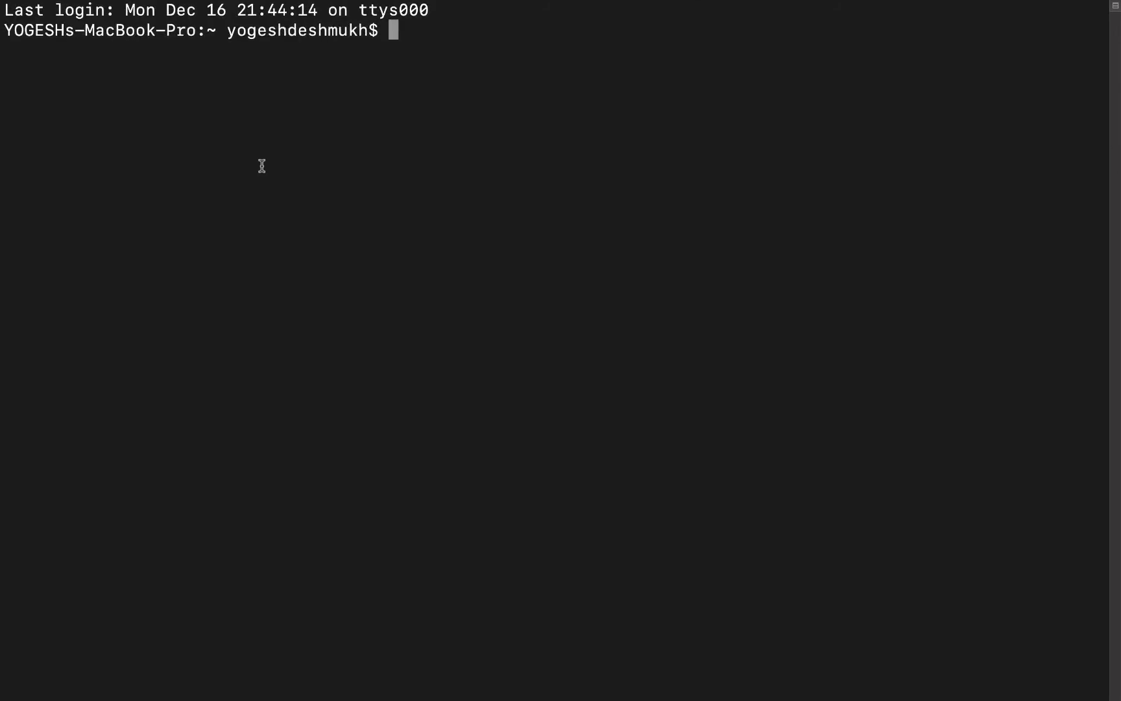
type("mysql -u")
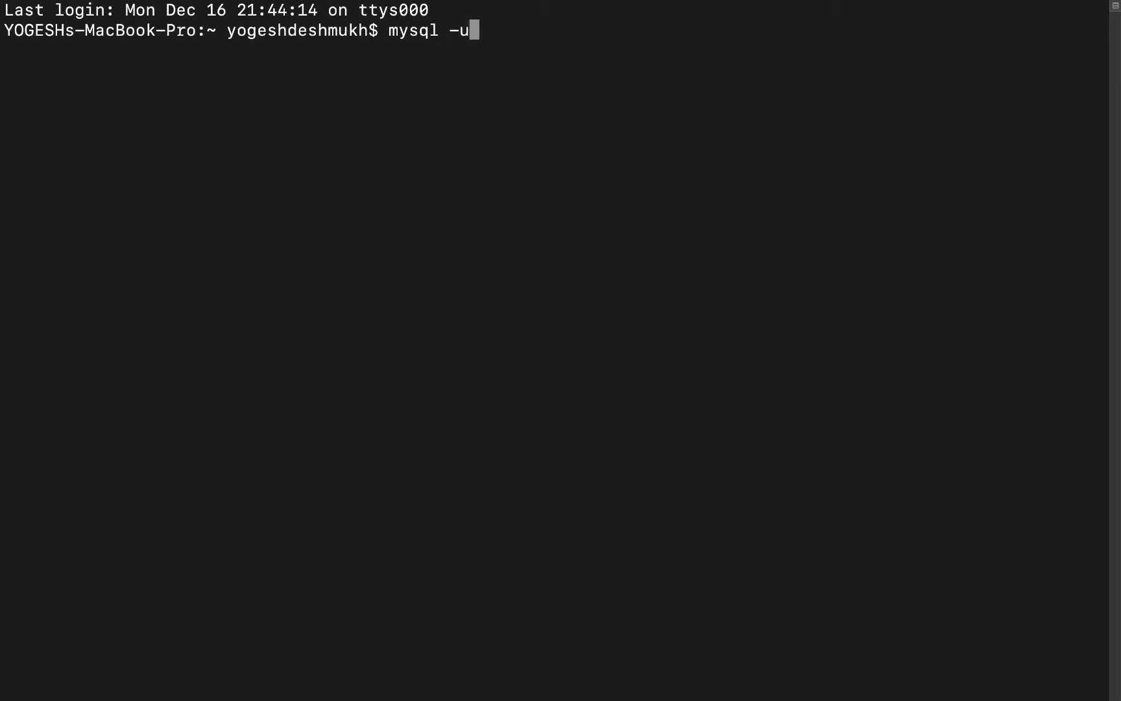
type(" root -p")
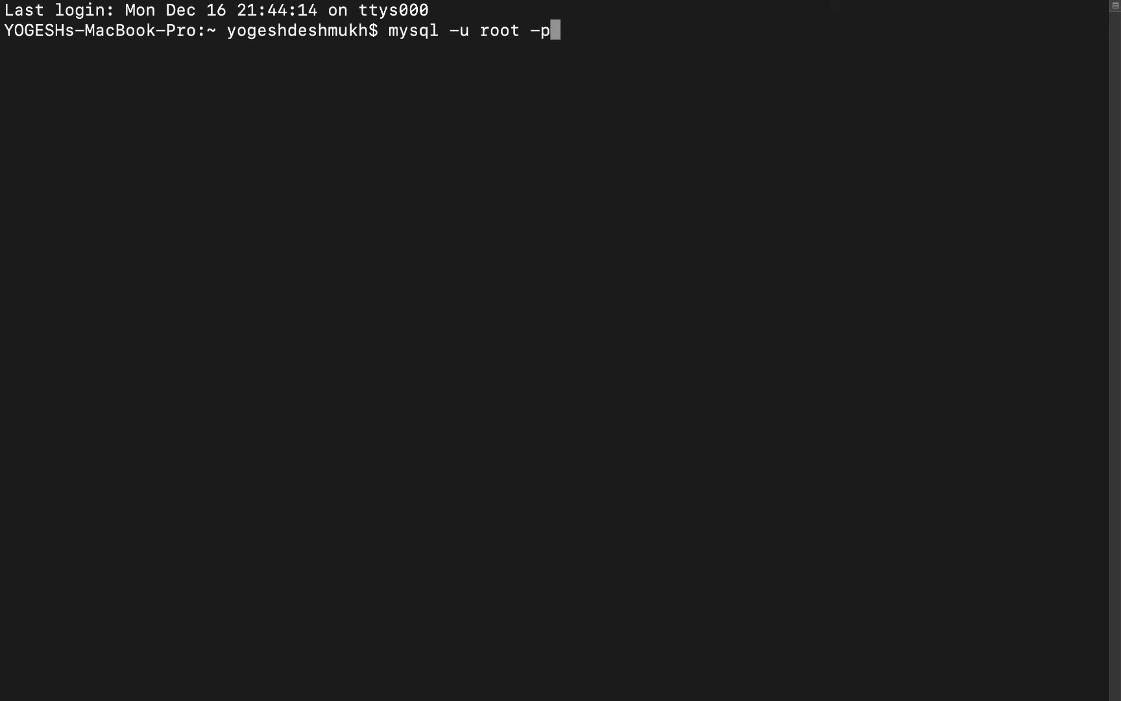
key("Return")
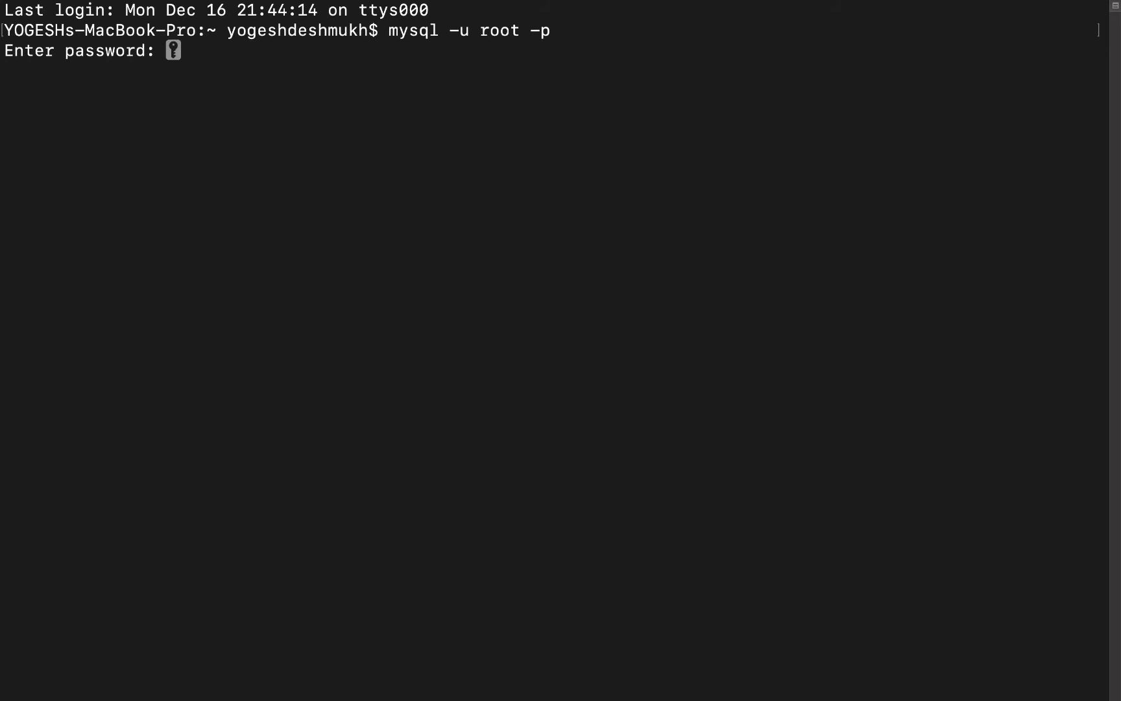
Log in as root, list the four databases with show databases;, and enter \u mysql
key("Return")
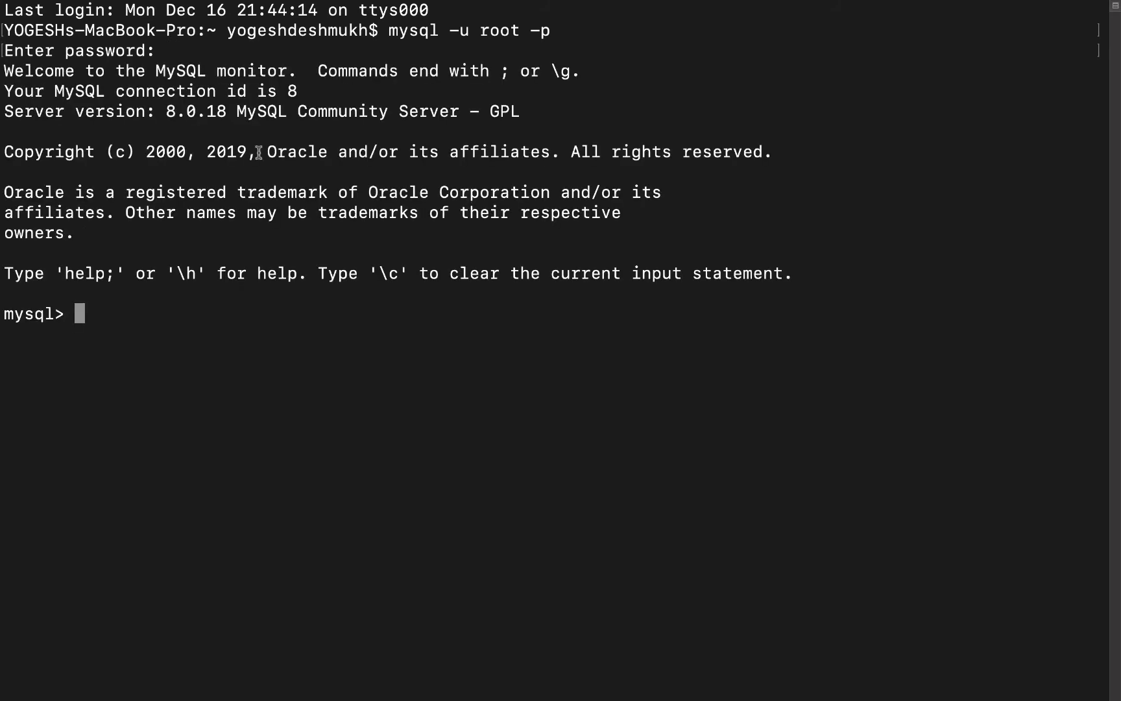
mouse_move(217, 3)
type("show dat")
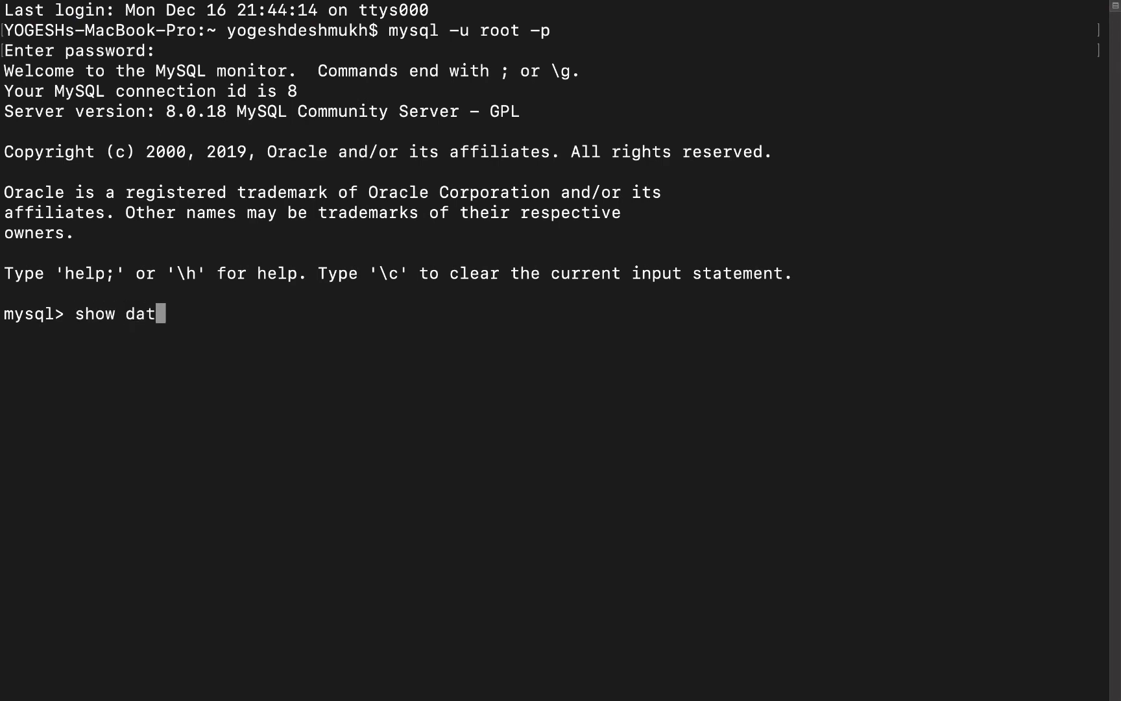
type("abases")
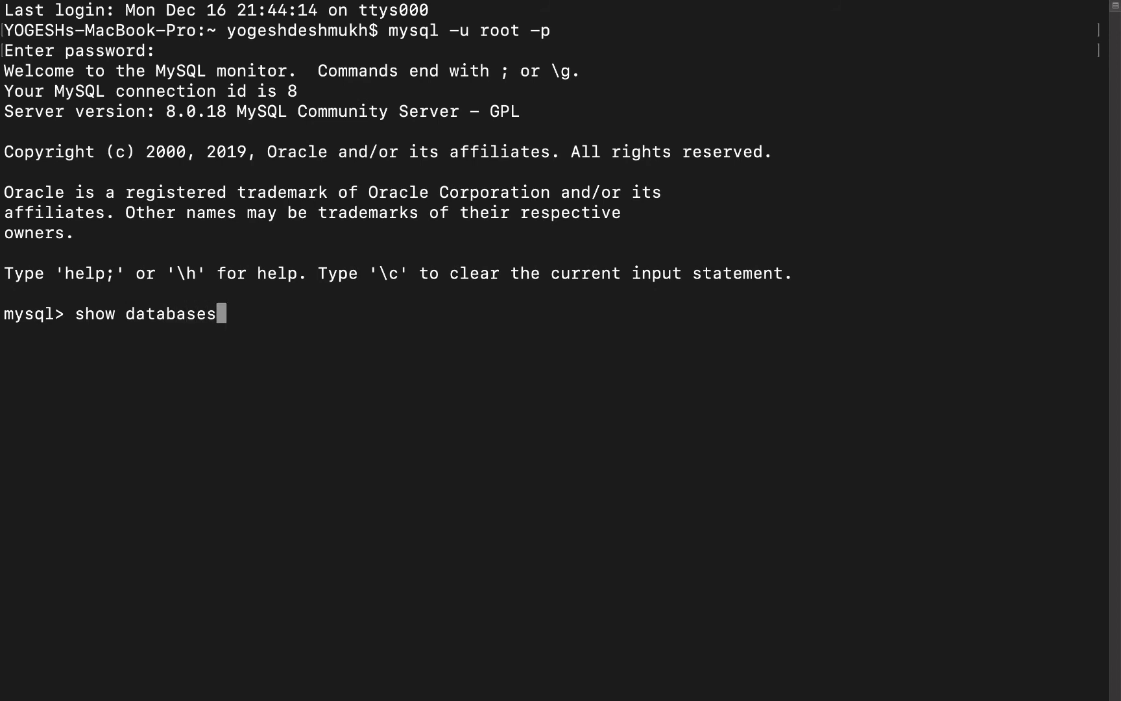
key("Return")
type(";")
key("Return")
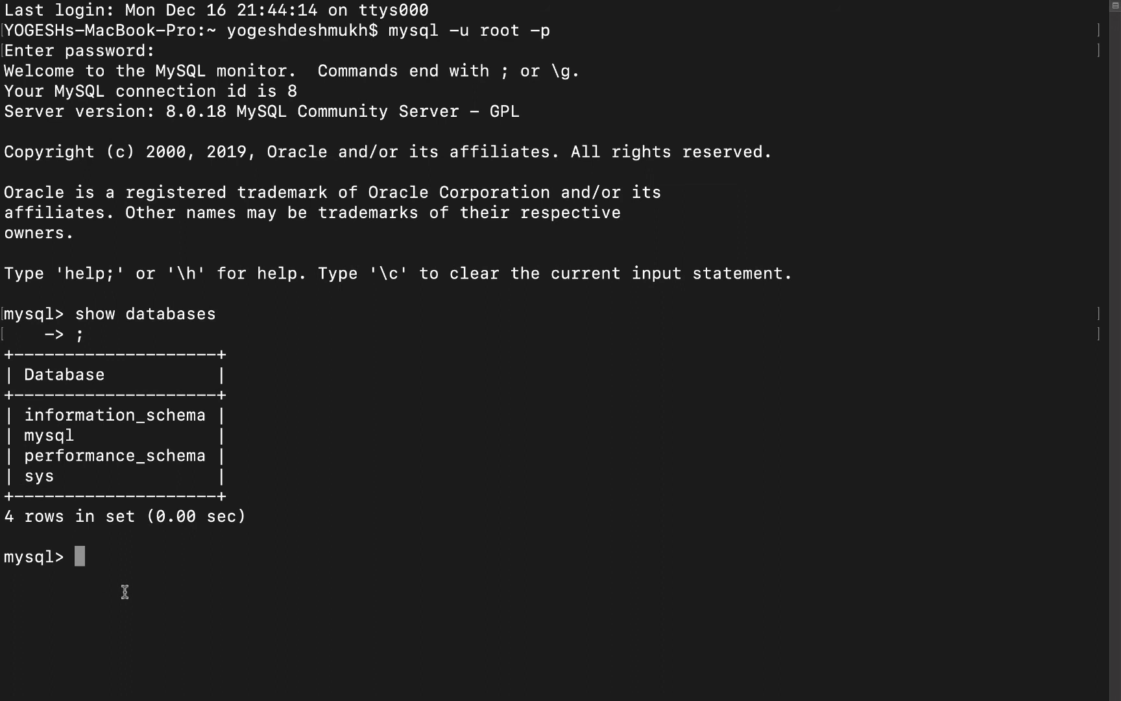
type("\\u mysql")
Switch to the mysql database, list its 33 tables with show tables;, then type desc func;
key("Return")
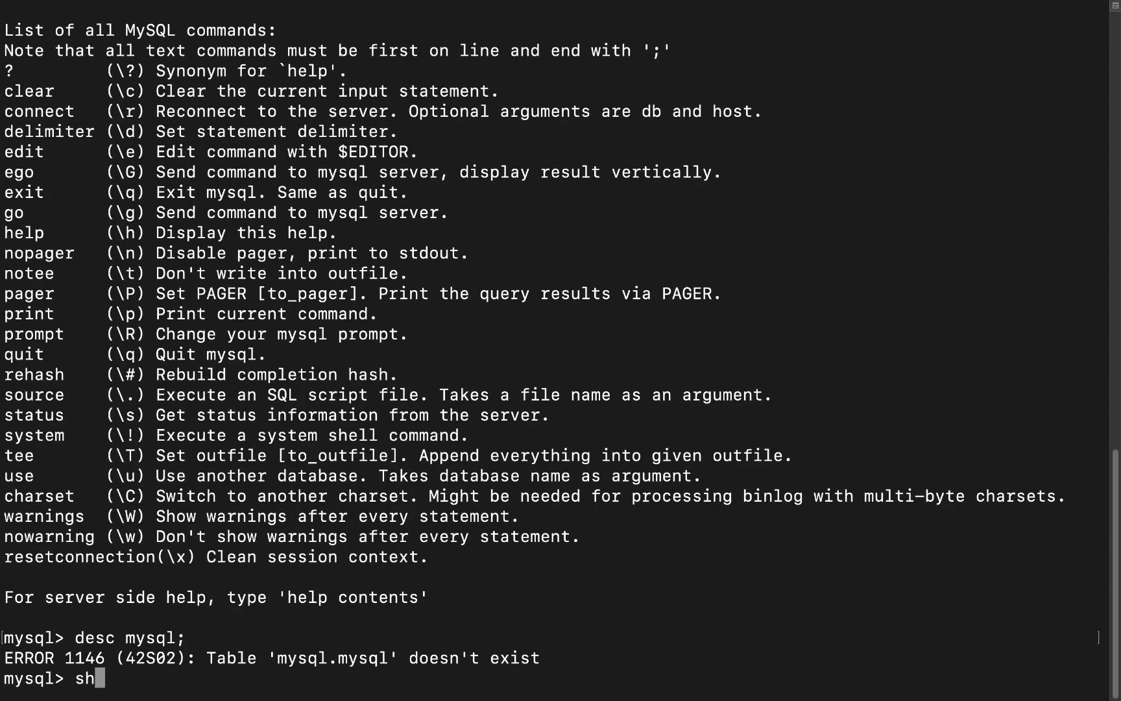
type("ow tables")
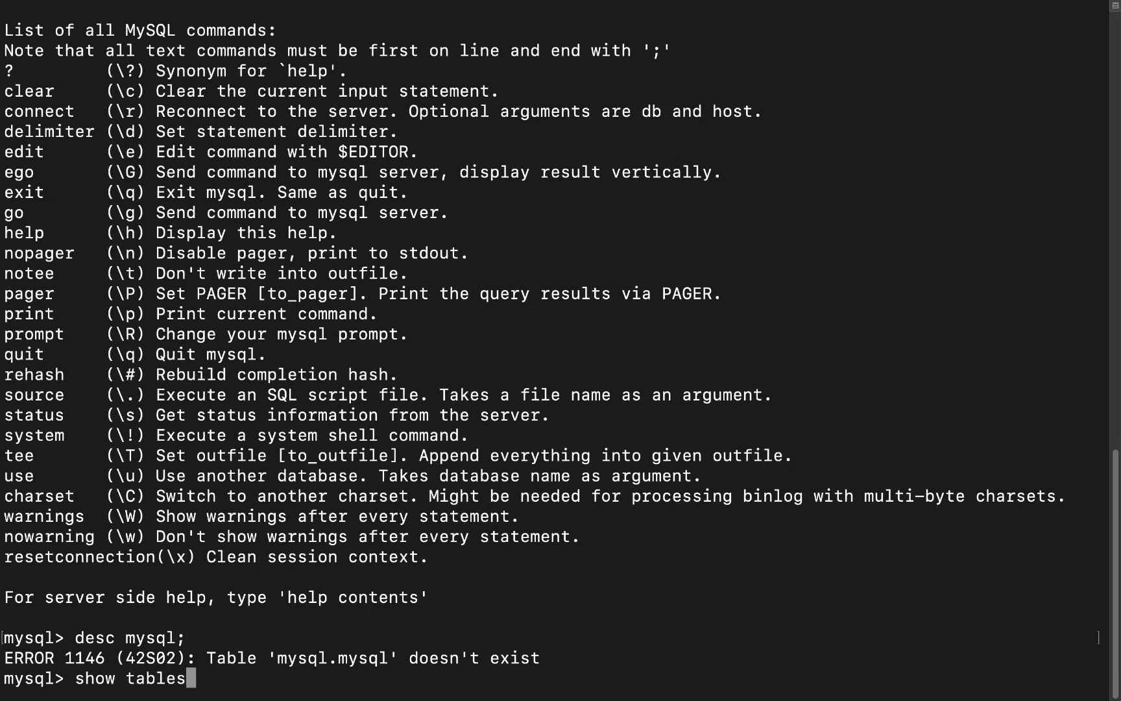
key("Return")
type(";")
key("Return")
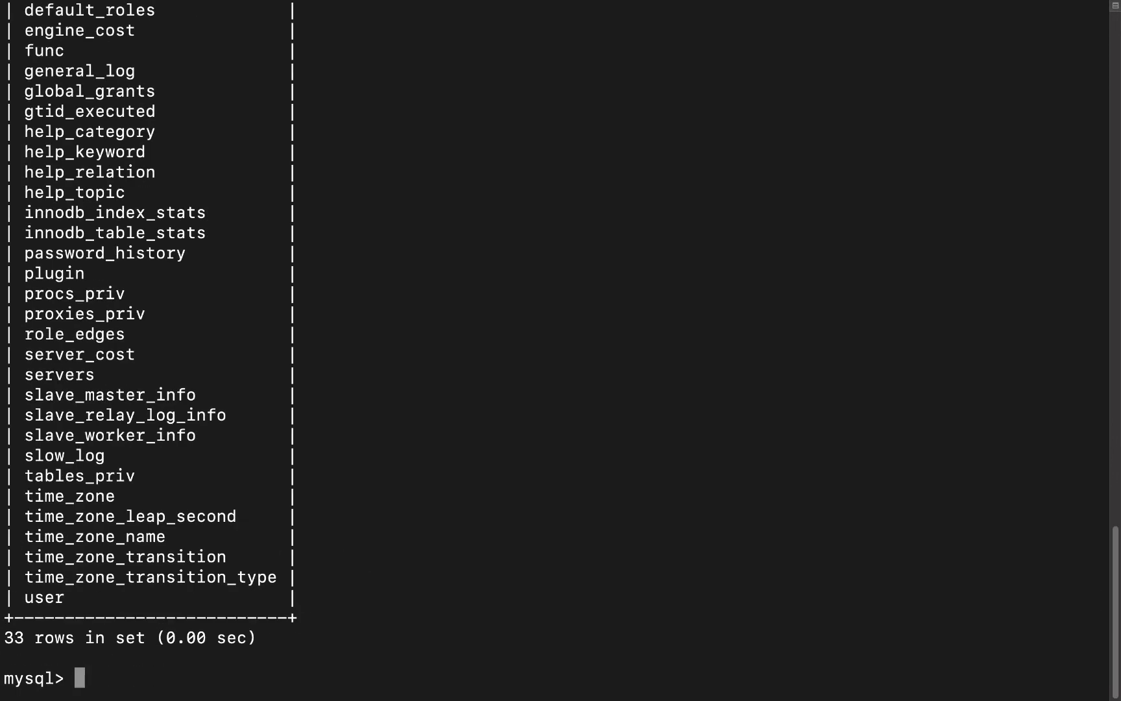
scroll(560, 344, "up", 5)
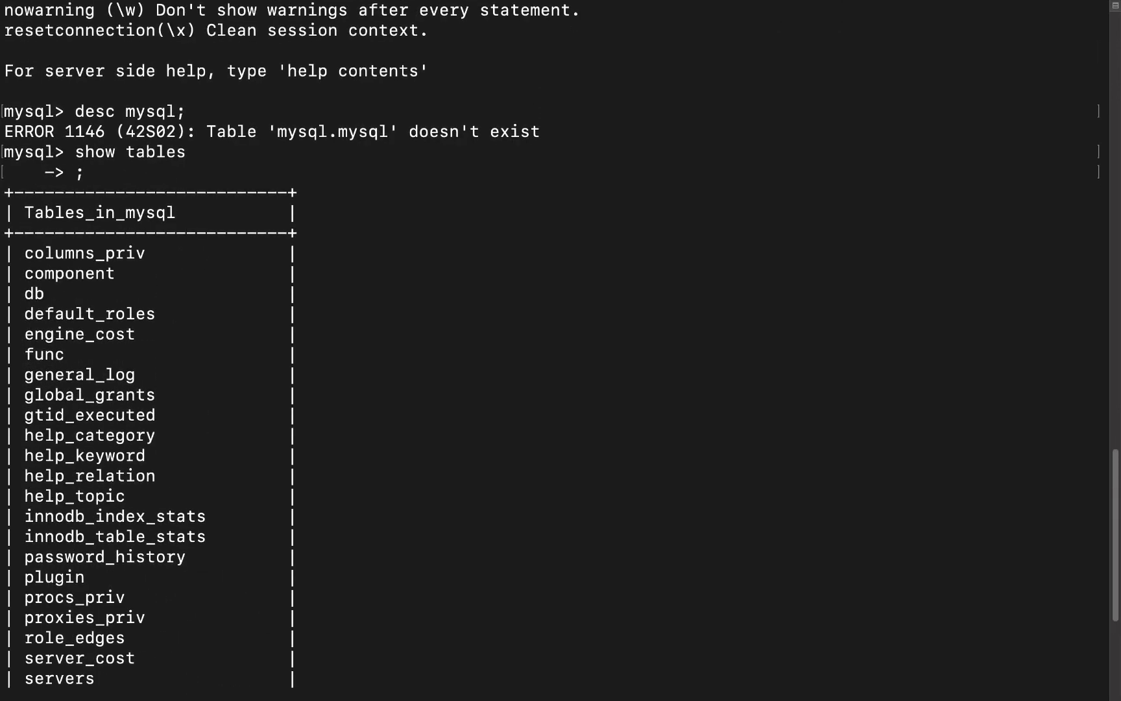
scroll(560, 344, "down", 2)
scroll(560, 344, "up", 2)
scroll(560, 350, "down", 5)
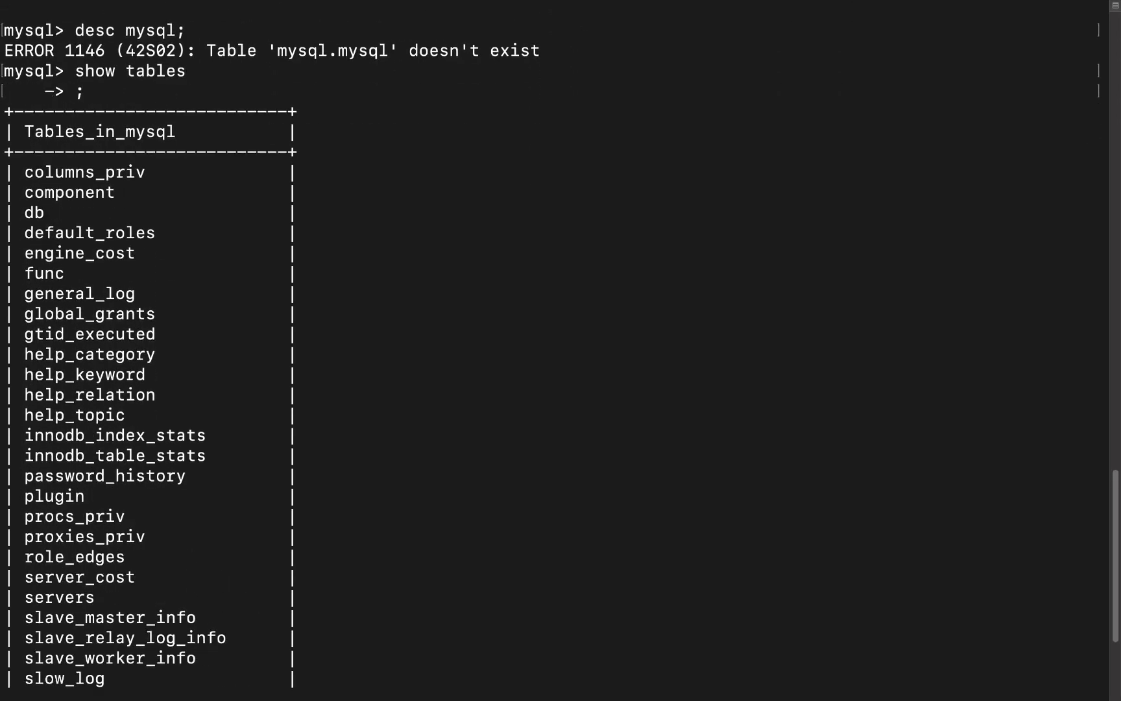
scroll(561, 351, "down", 2)
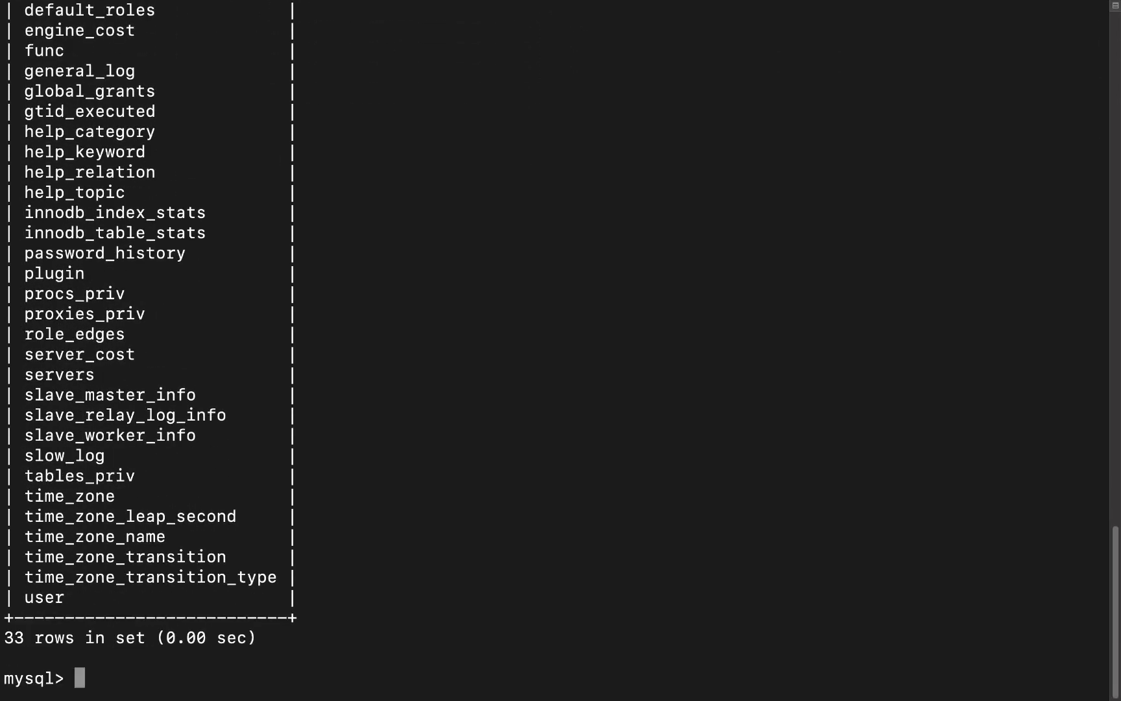
scroll(560, 350, "up", 5)
scroll(561, 350, "down", 5)
scroll(561, 350, "up", 3)
scroll(560, 351, "down", 1)
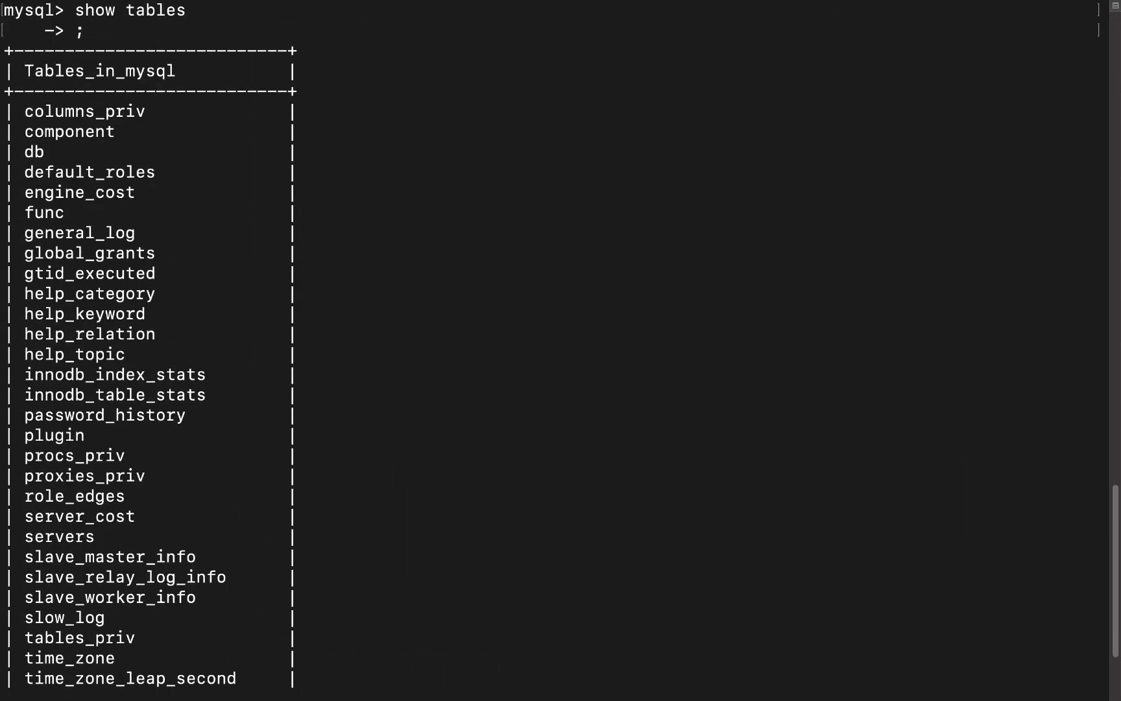
scroll(560, 351, "down", 1)
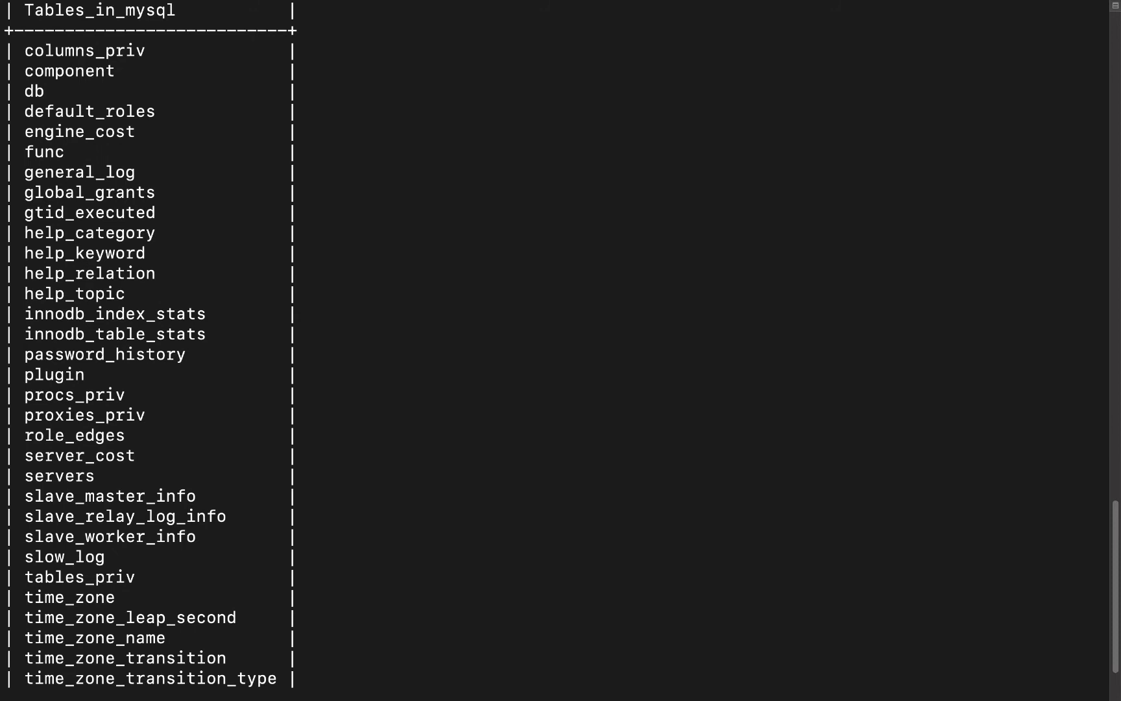
type("desc ")
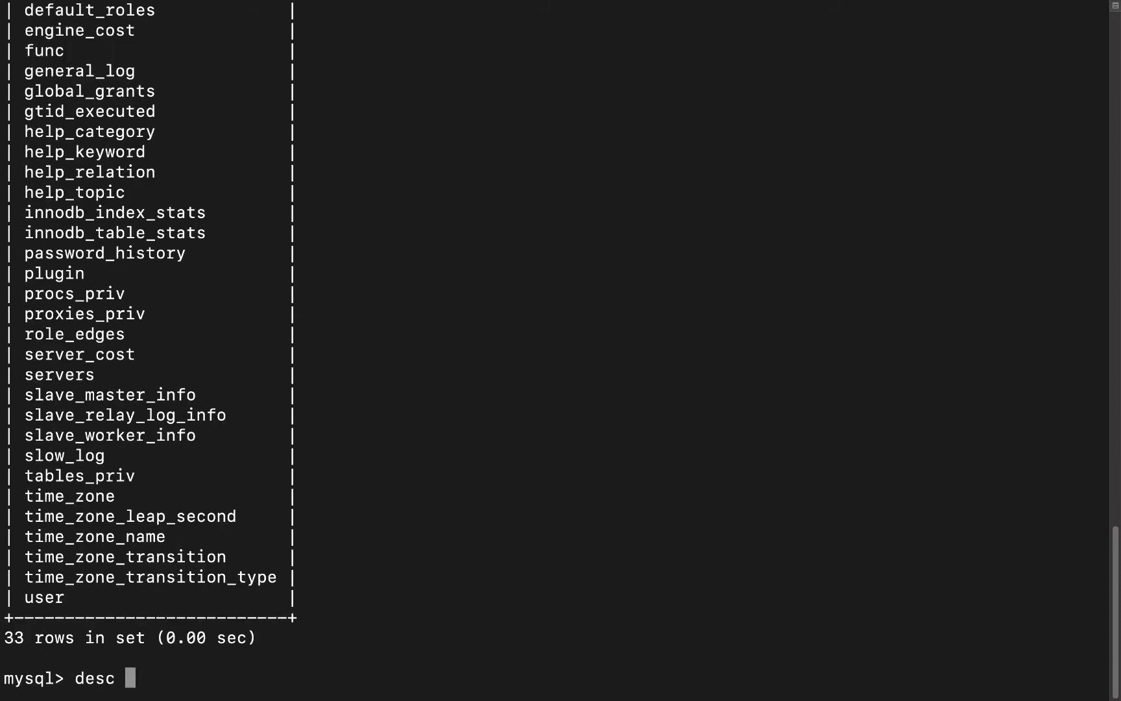
type("func;")
Run desc func; and scroll through its name, ret, dl and type column listing
key("Return")
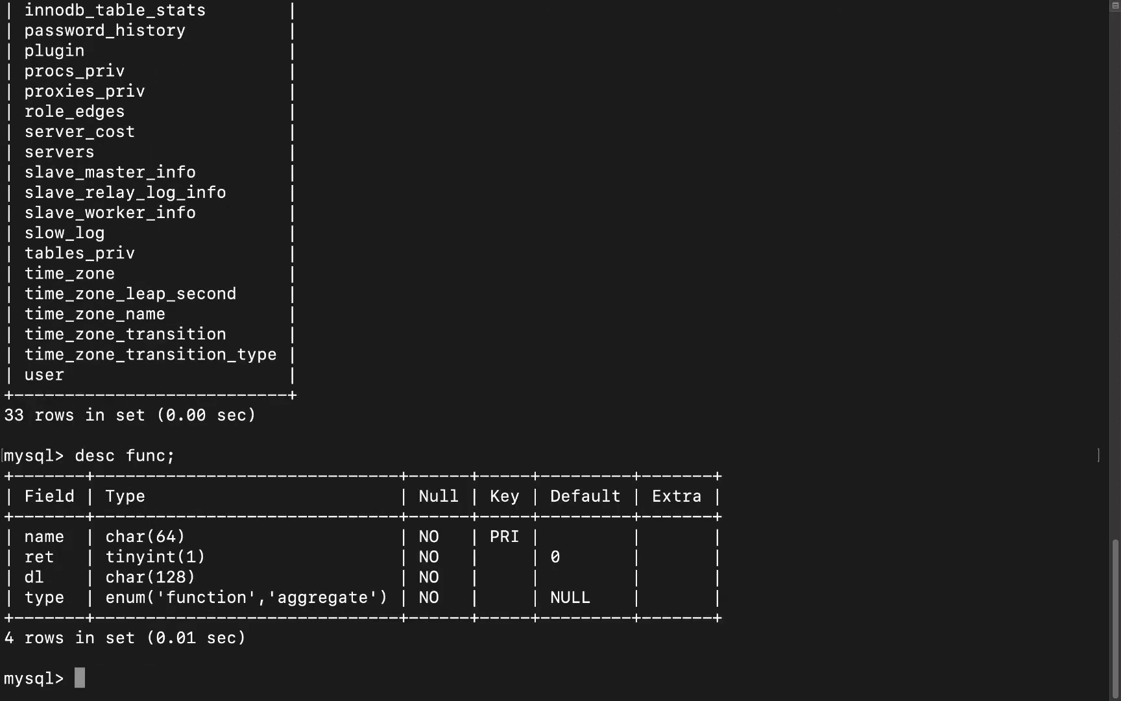
scroll(560, 350, "up", 1)
scroll(560, 351, "up", 15)
scroll(560, 350, "down", 15)
scroll(560, 350, "up", 1)
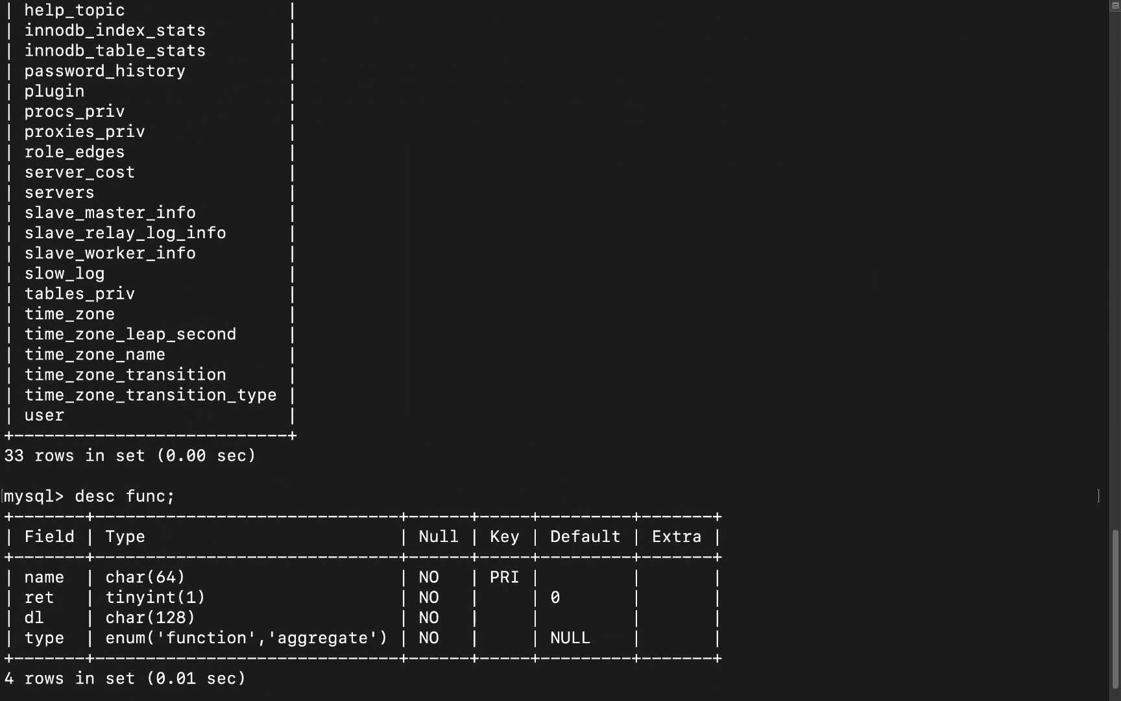
scroll(560, 350, "up", 15)
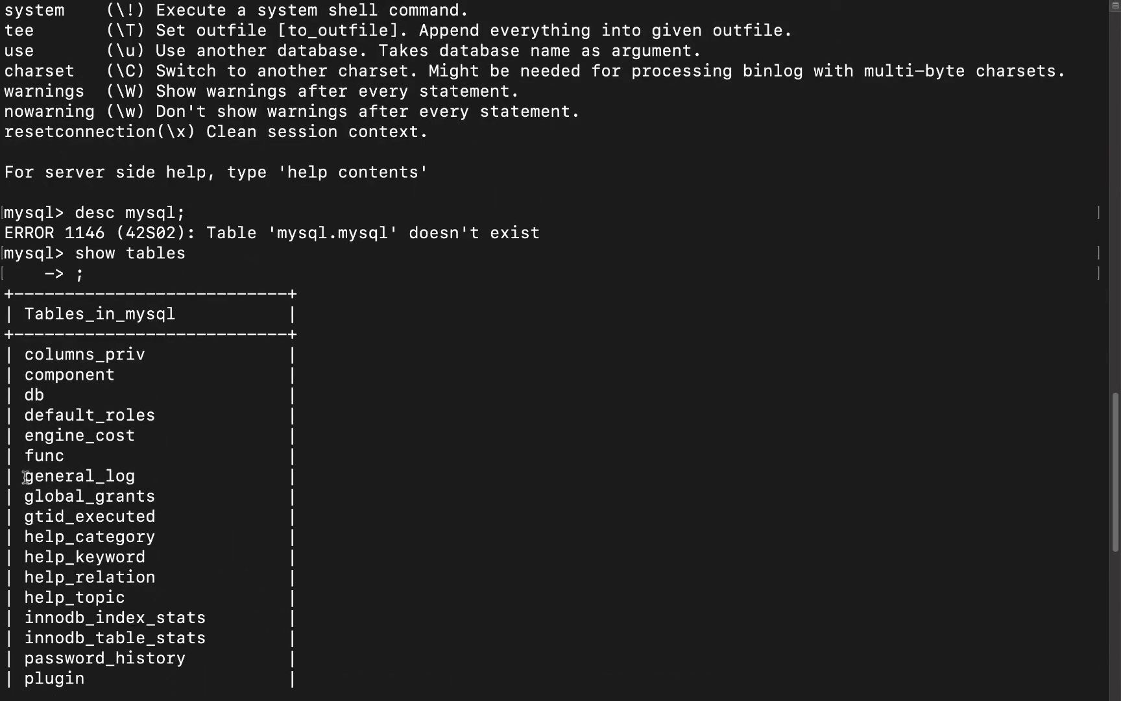
scroll(29, 476, "down", 13)
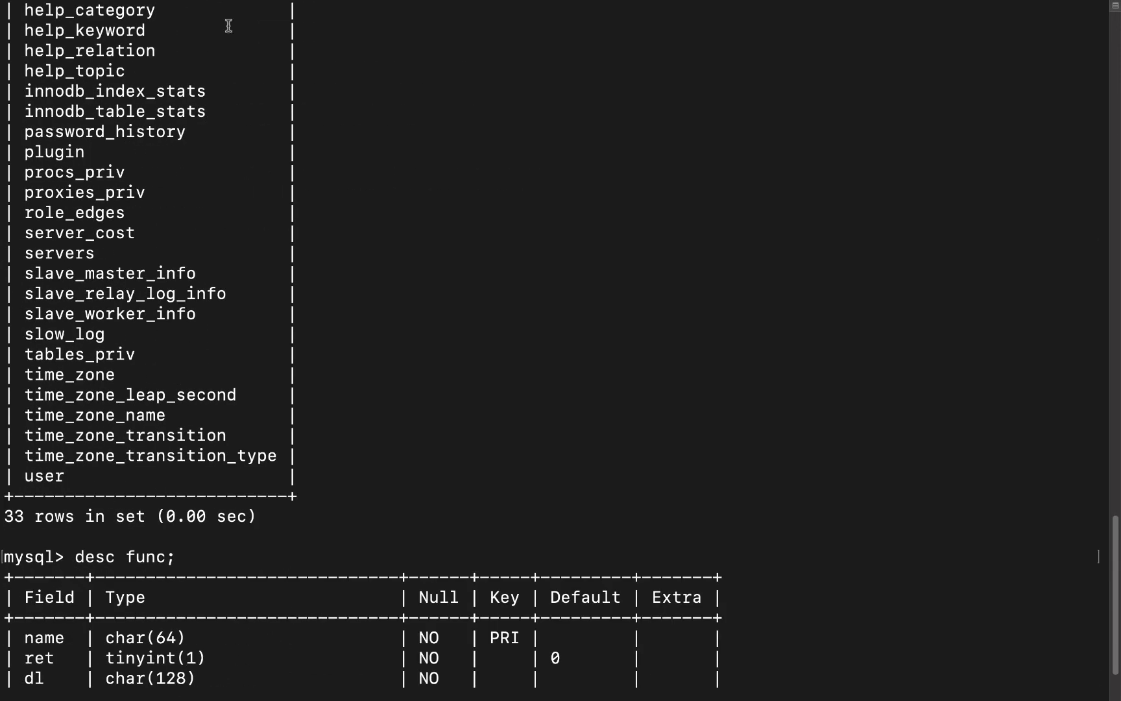
mouse_move(466, 6)
scroll(722, 151, "down", 3)
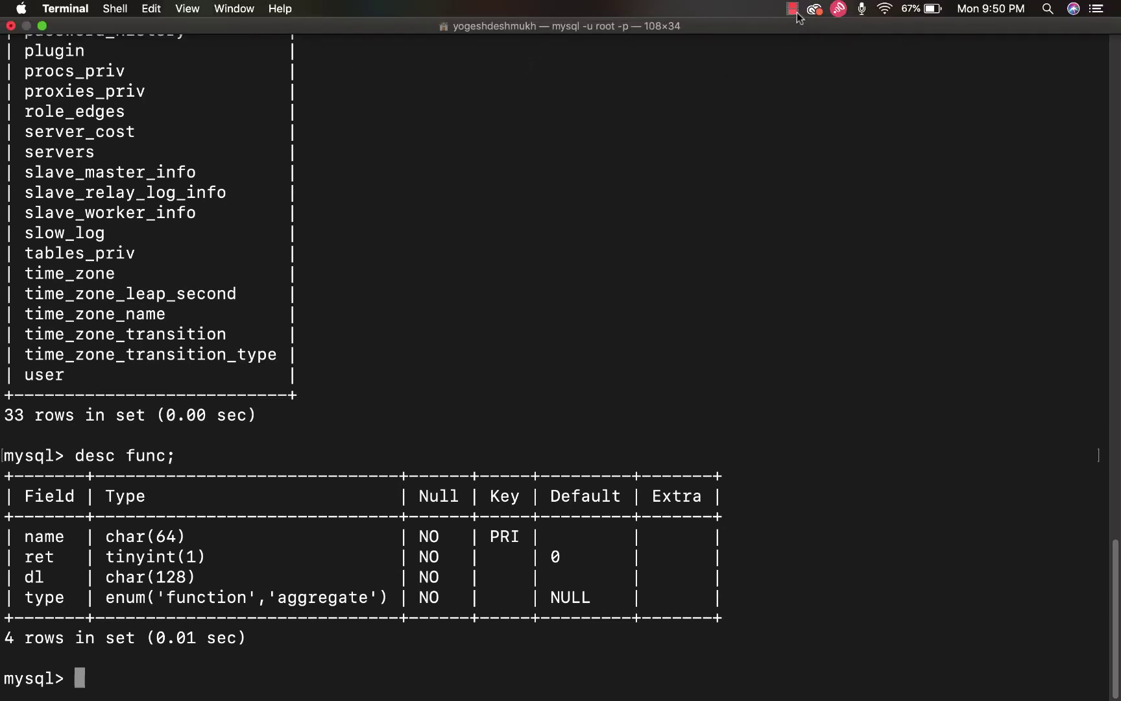
Close Terminal, terminating the mysql session, then launch MySQLWorkbench from Launchpad
left_click(10, 26)
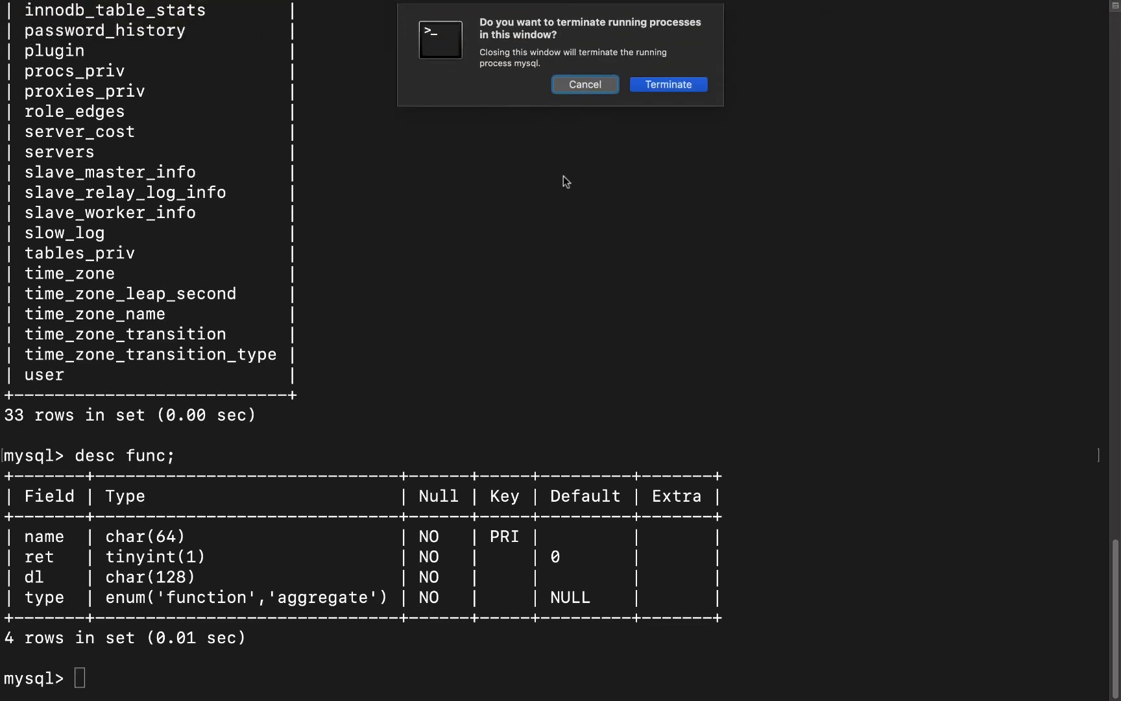
left_click(653, 90)
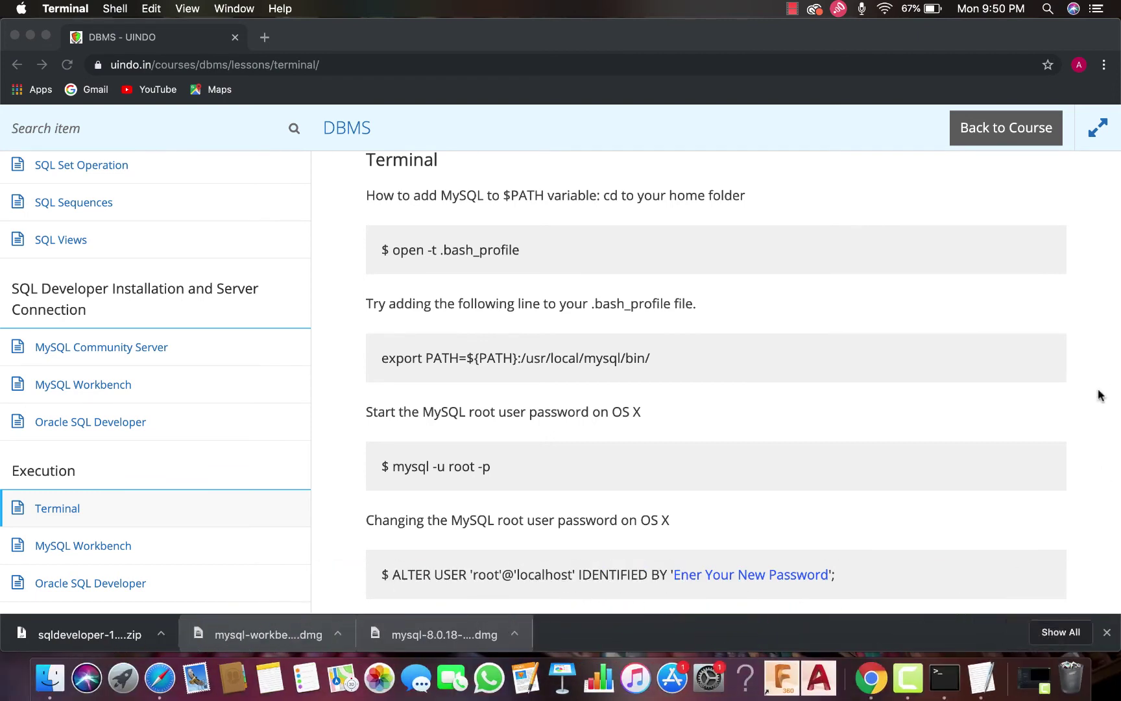
left_click(1049, 10)
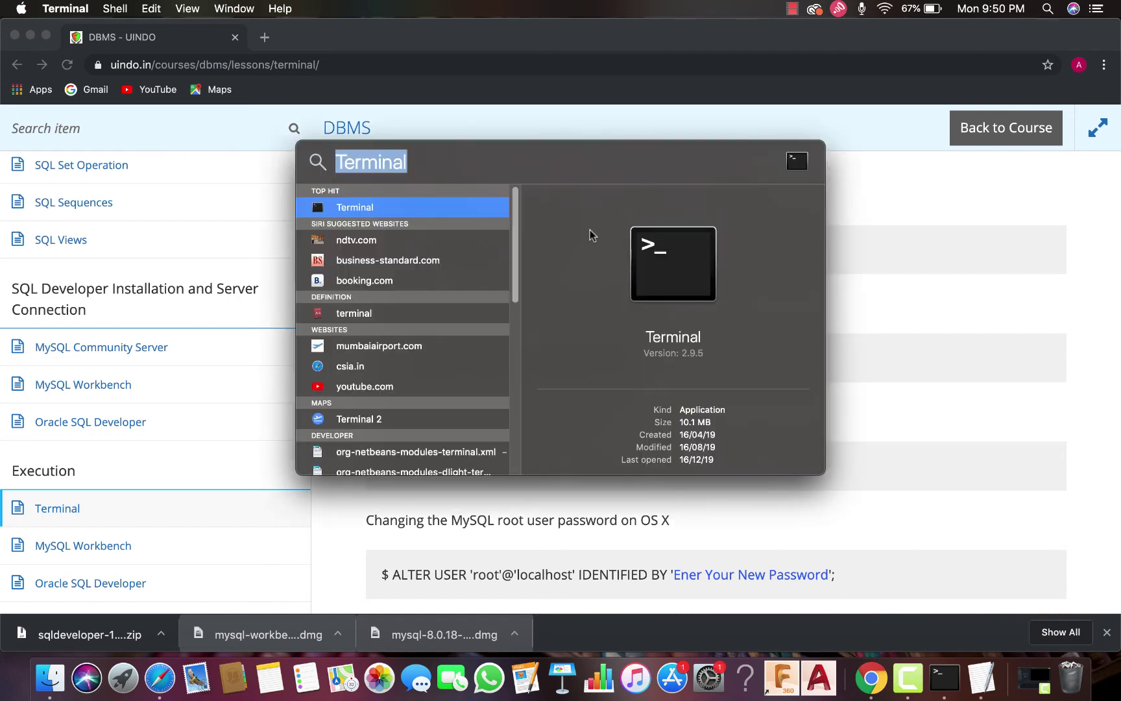
key("BackSpace")
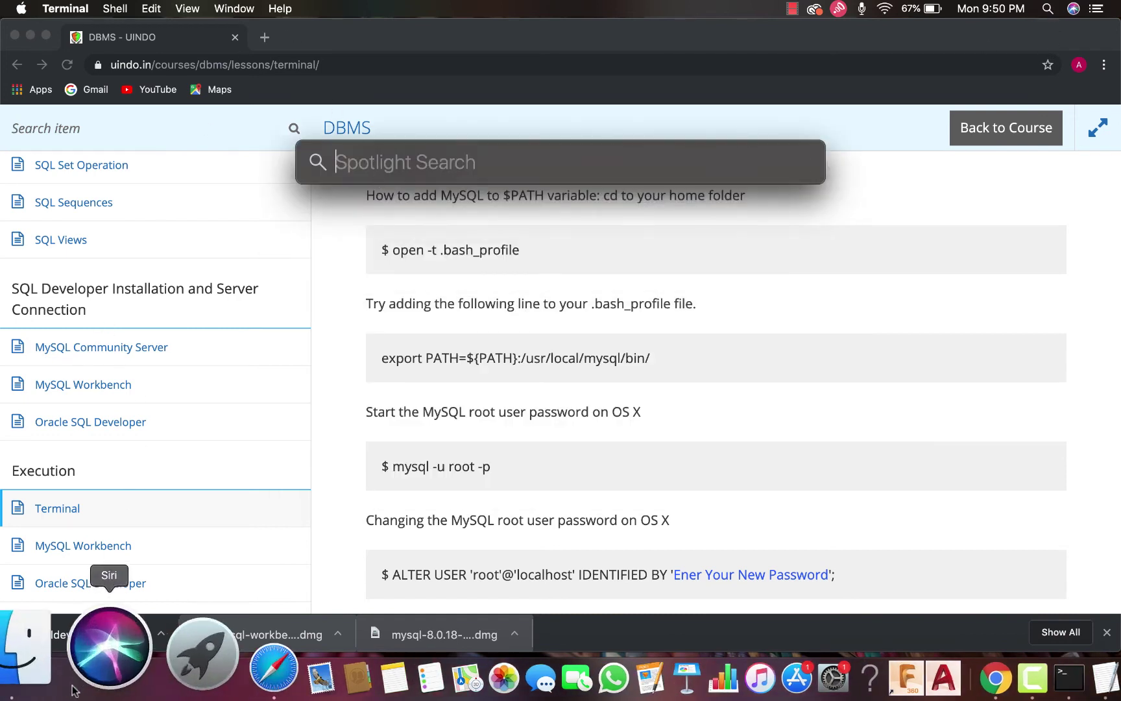
left_click(119, 681)
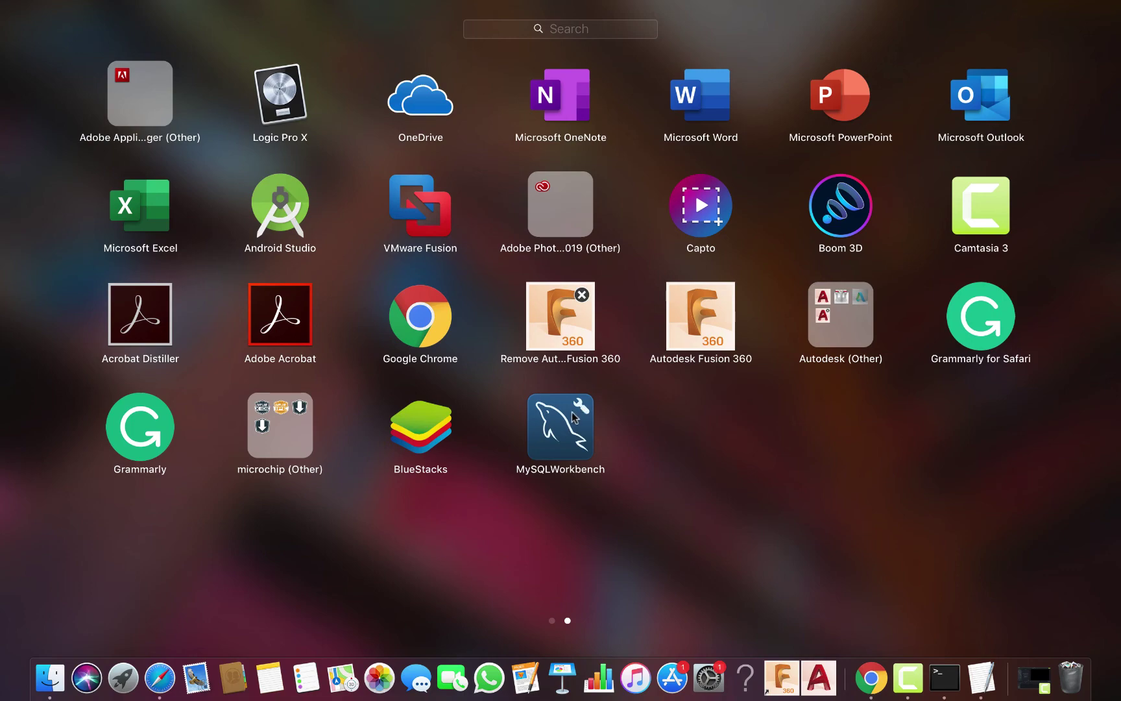
left_click(561, 424)
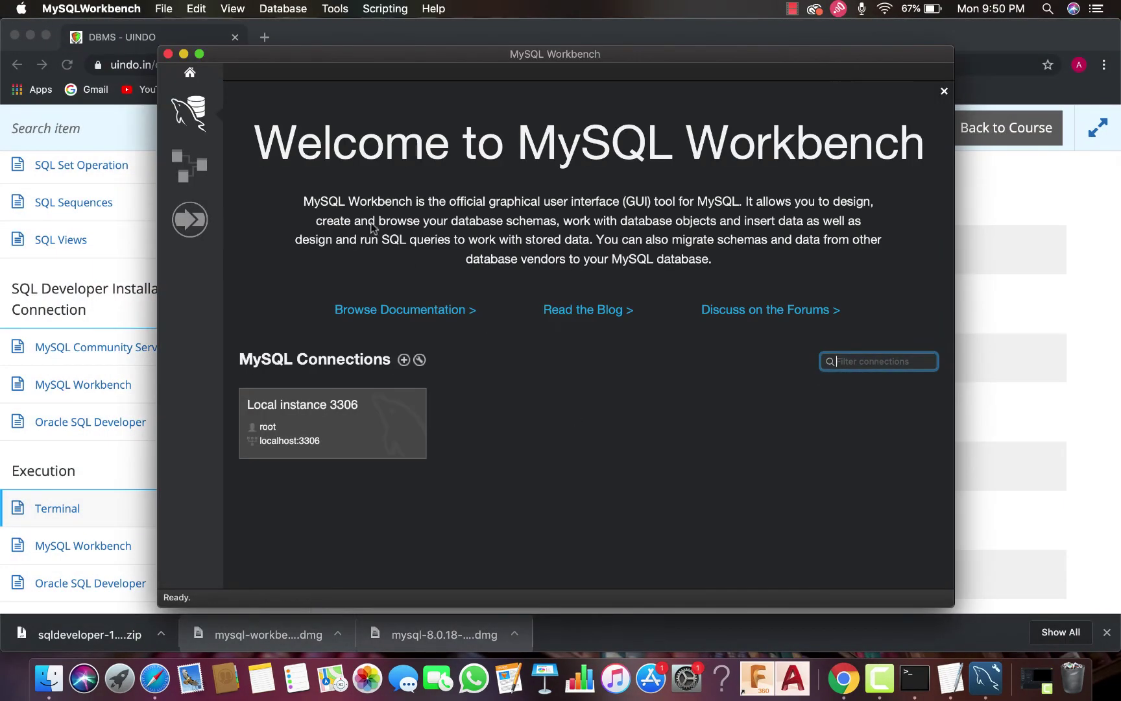
Maximize Workbench, connect to Local instance 3306, view its schemas, then go back Home
left_click(200, 55)
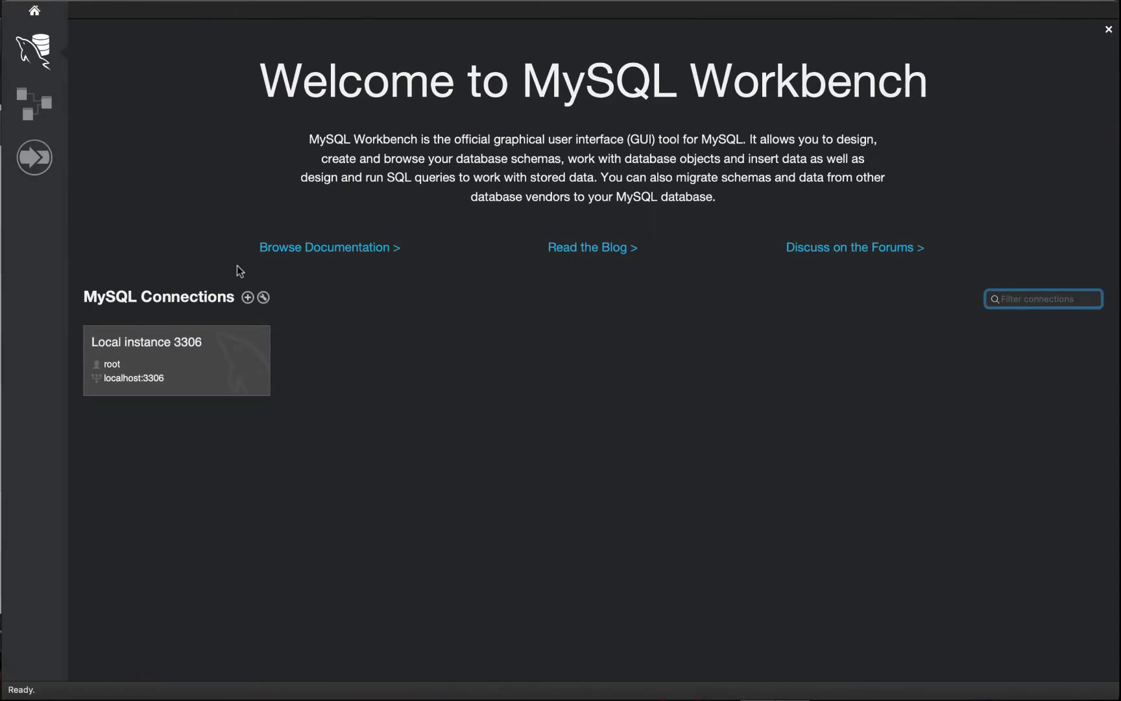
left_click(158, 359)
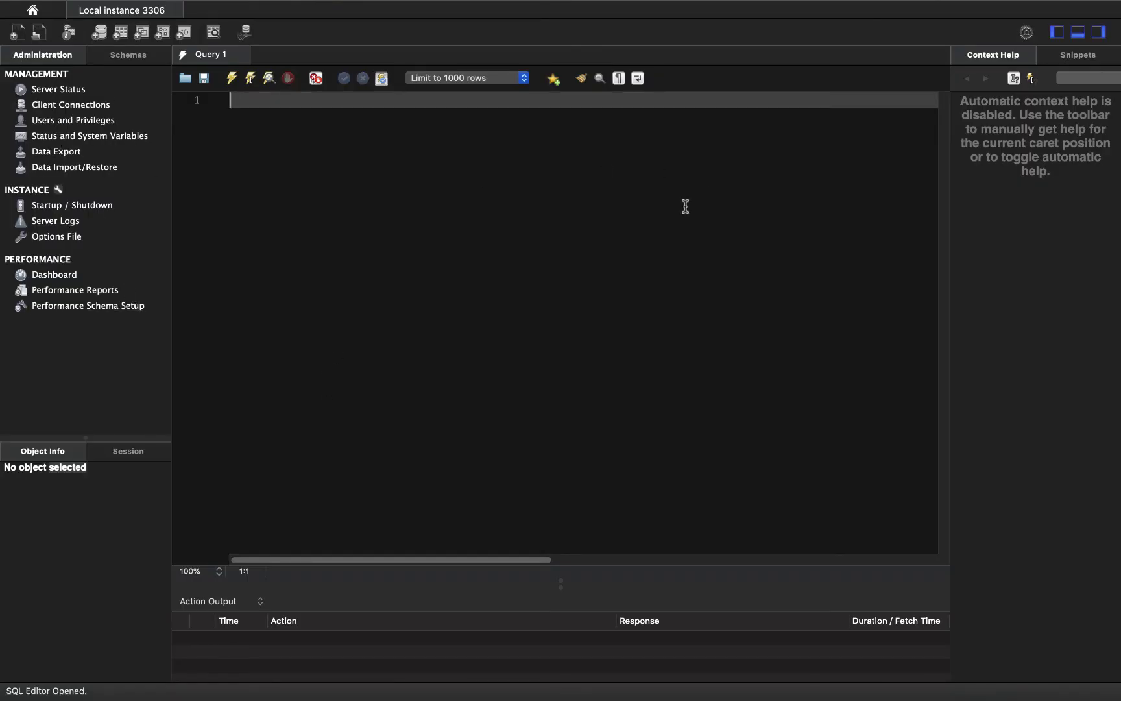
left_click(131, 57)
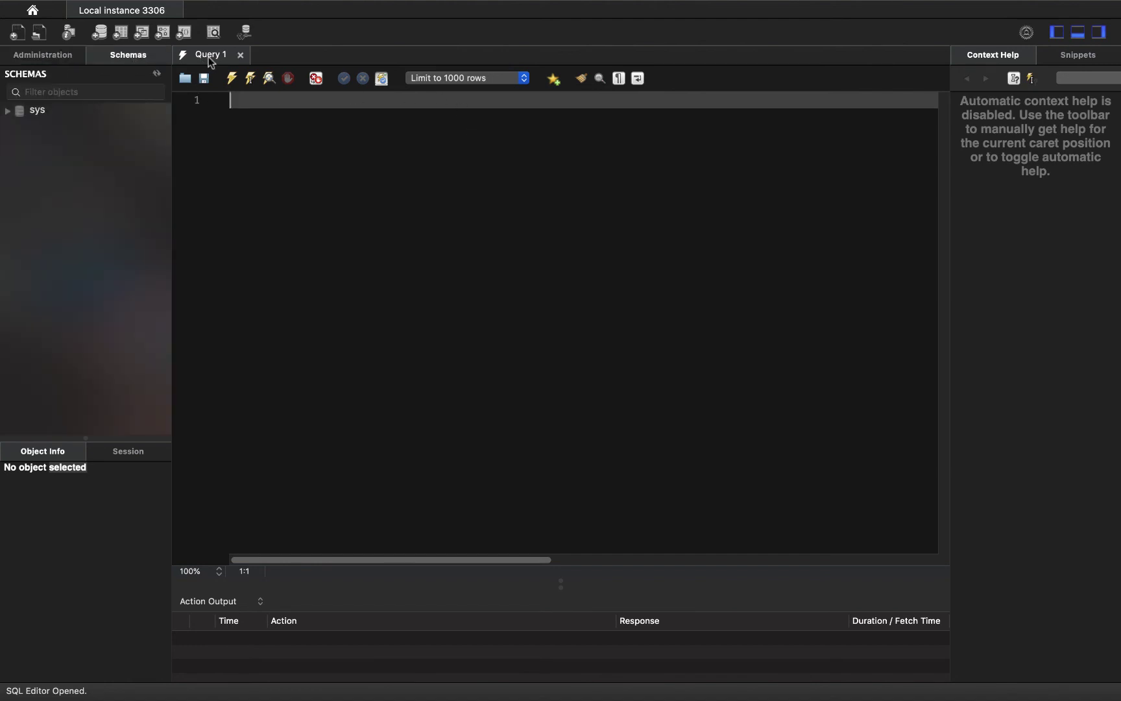
left_click(33, 12)
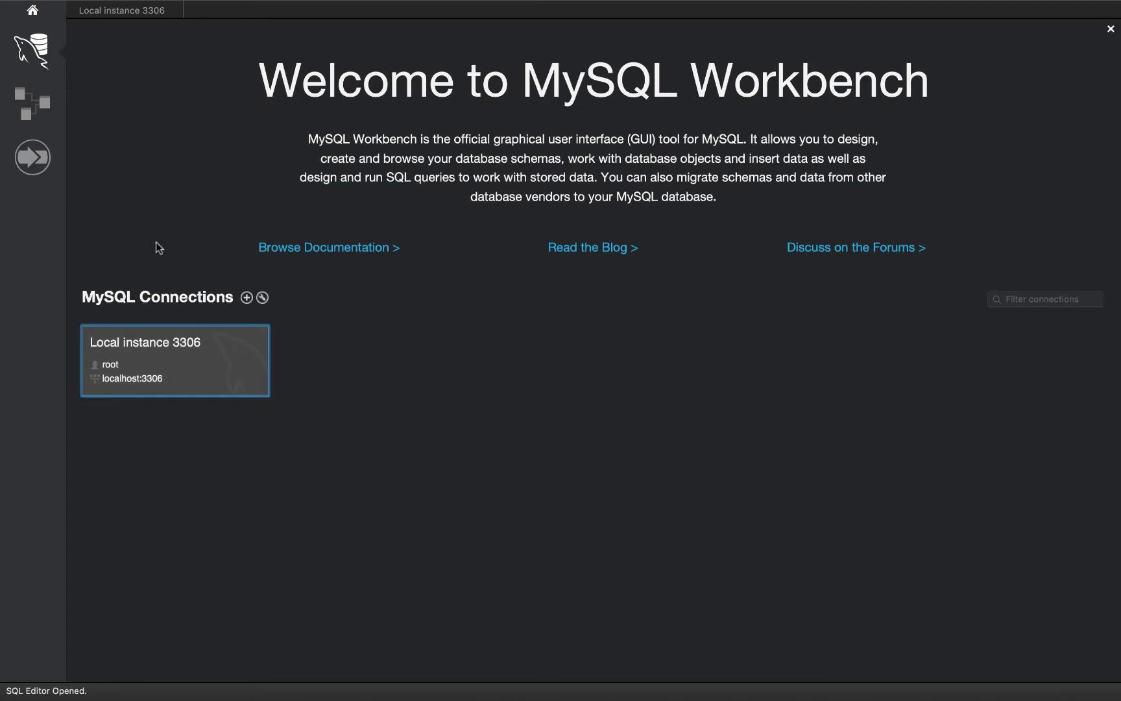
Start a new connection, review its SSL and Advanced tabs, and store the root password in the keychain
left_click(246, 297)
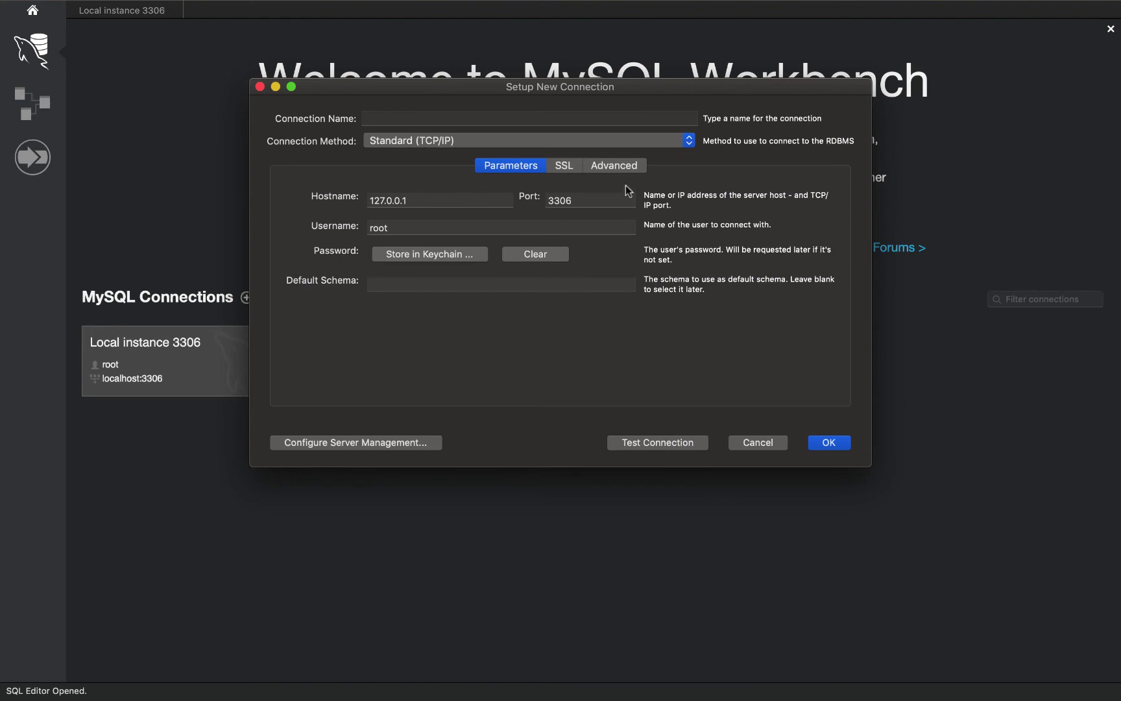
left_click(562, 167)
left_click(612, 169)
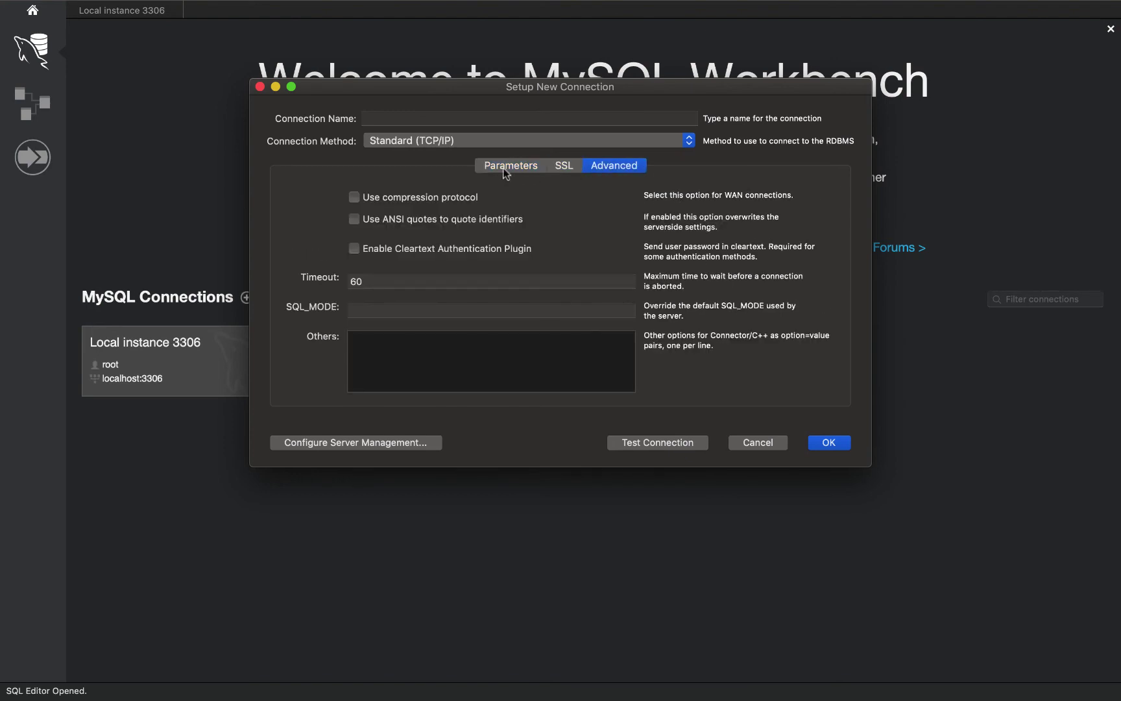
left_click(484, 170)
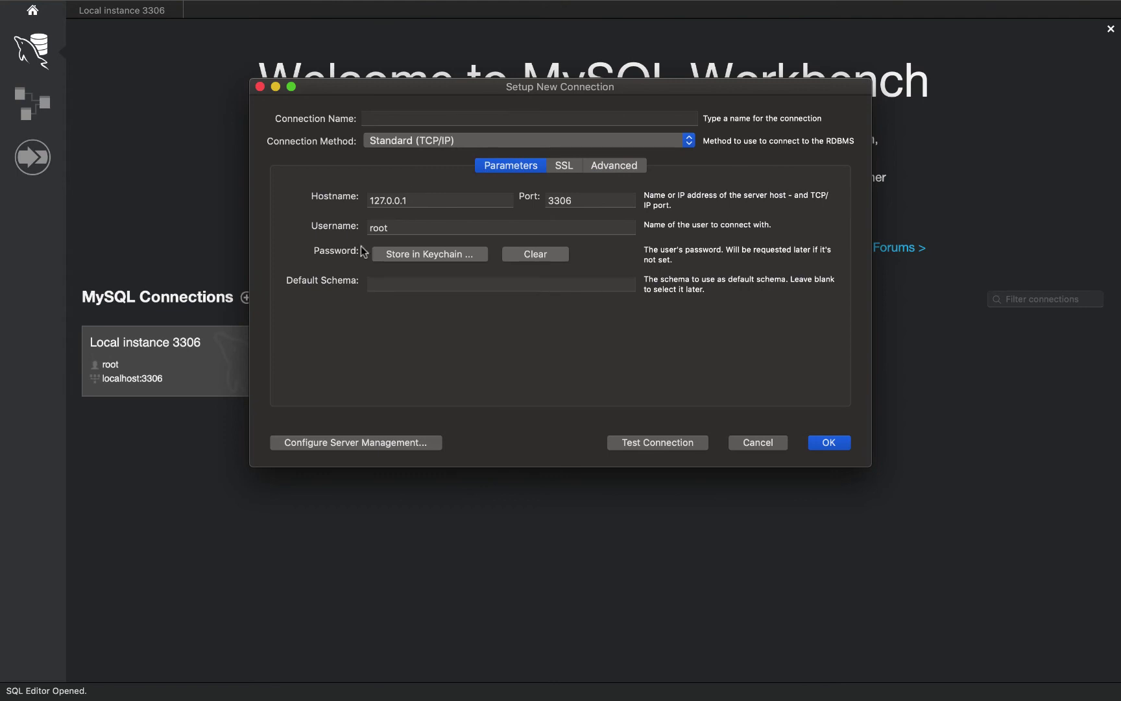
left_click(380, 255)
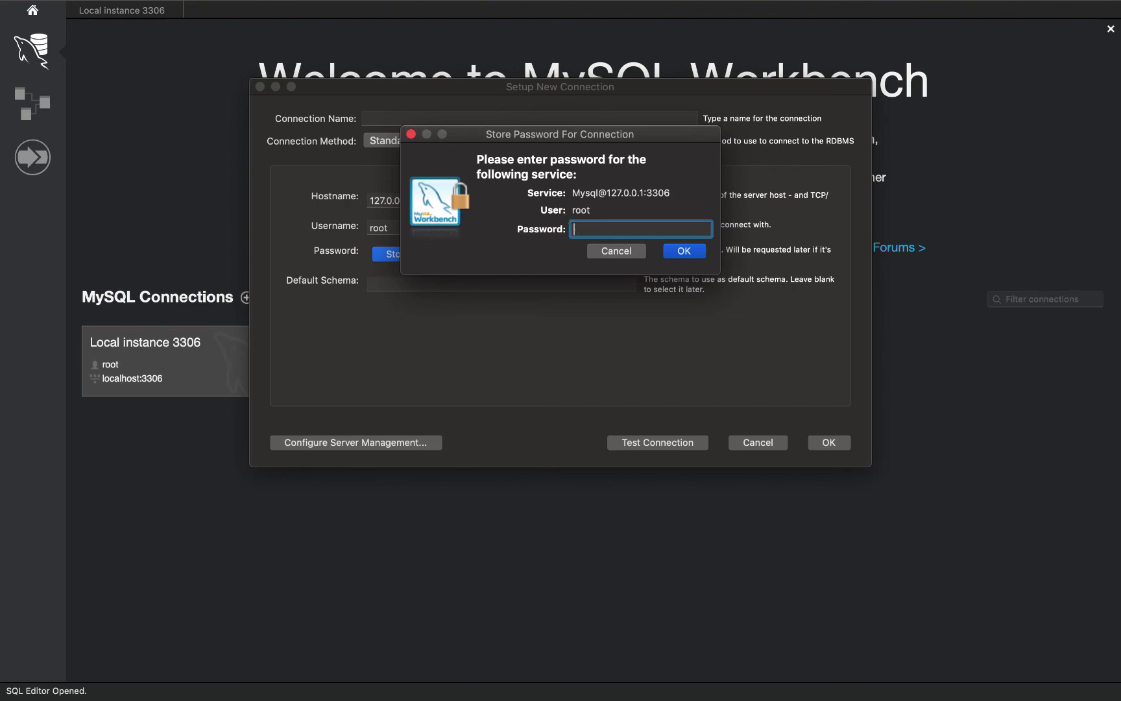
key("Caps_Lock")
key("Return")
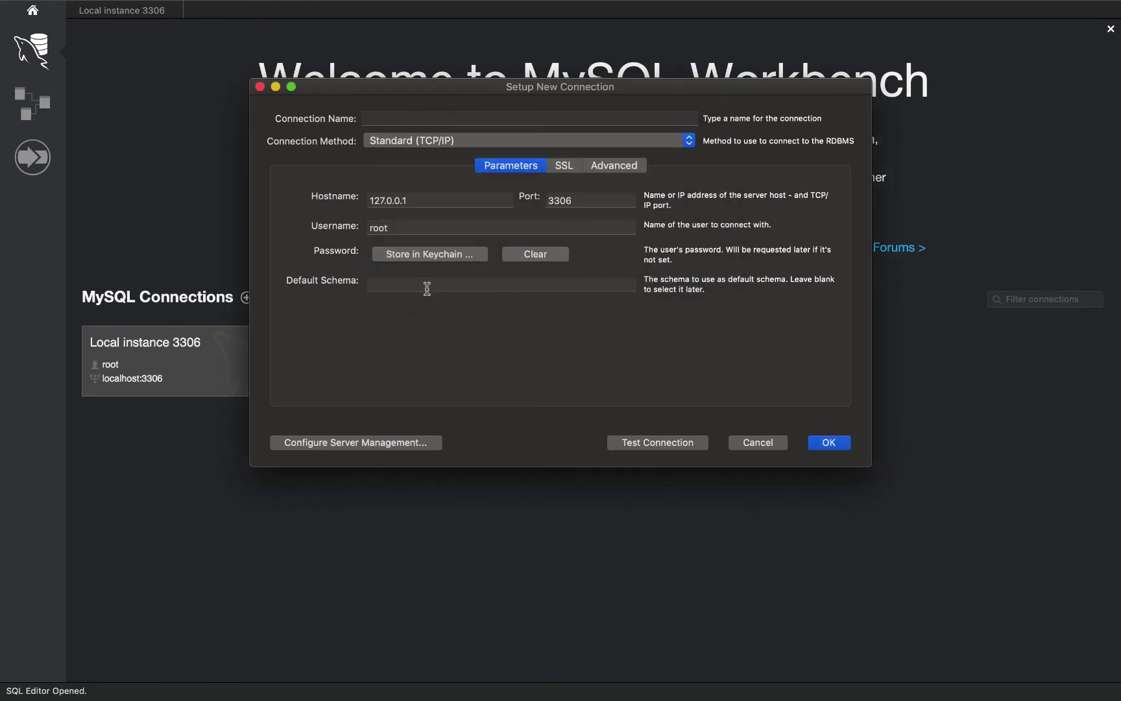
Set the default schema to mysql, name the connection Root, and save it
left_click(450, 286)
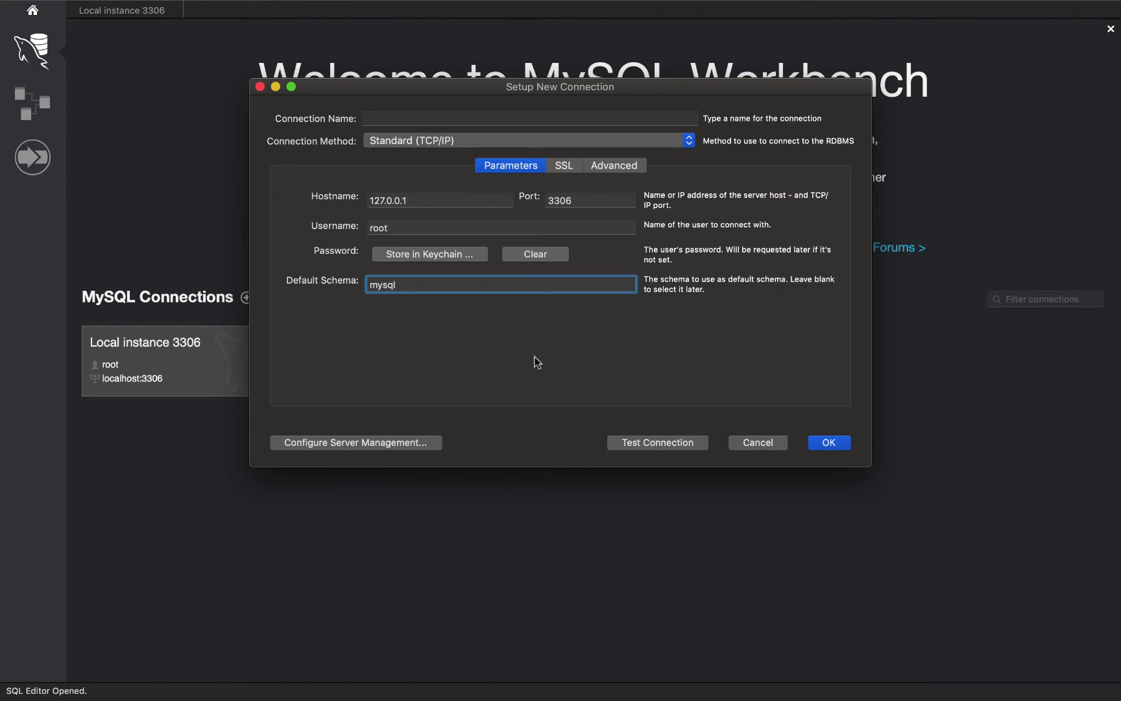
left_click(379, 121)
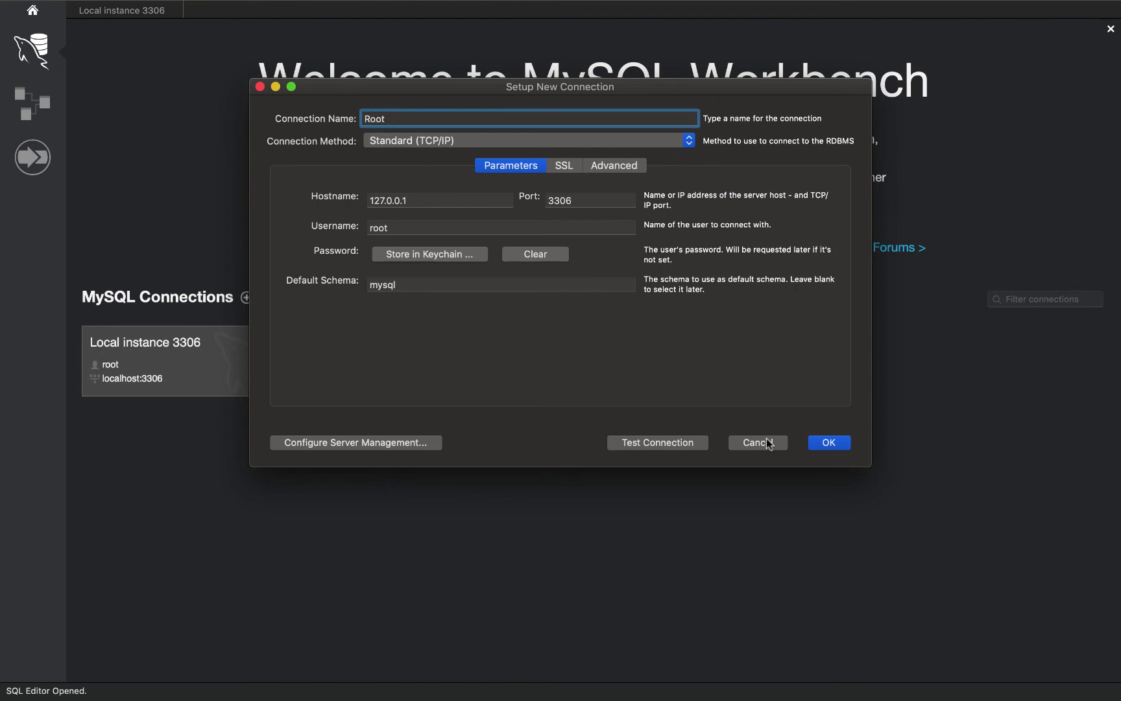
left_click(830, 443)
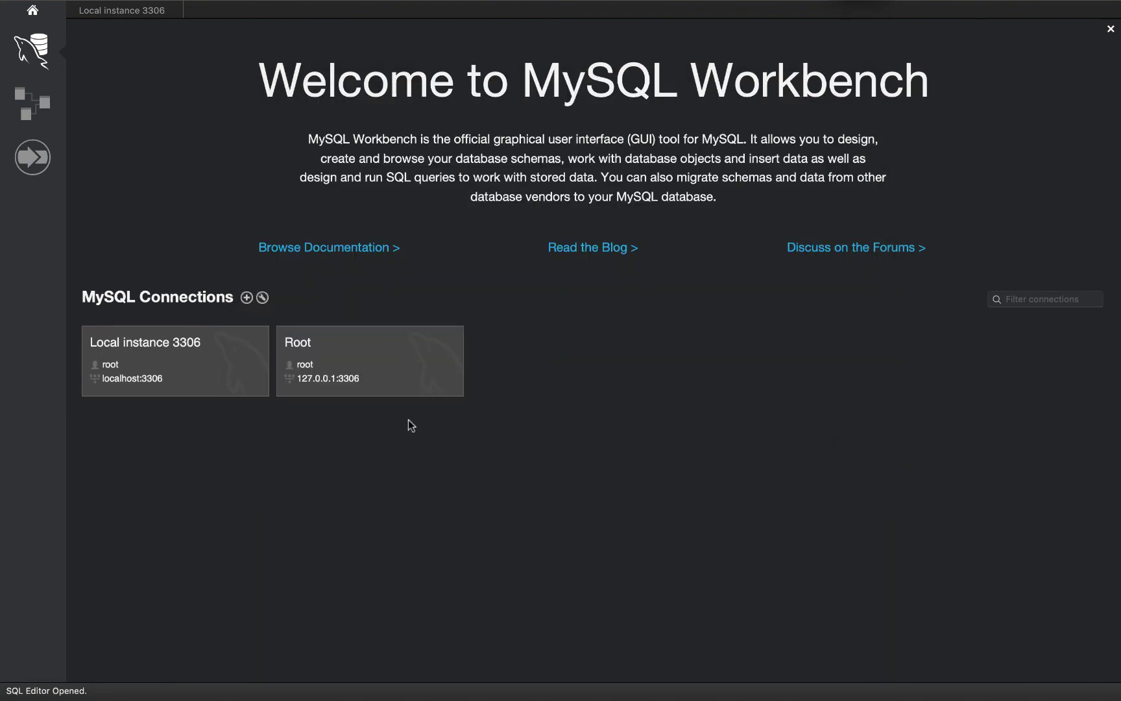
Open a Local instance 3306 editor and expand the sys schema's Tables and Views
left_click(229, 365)
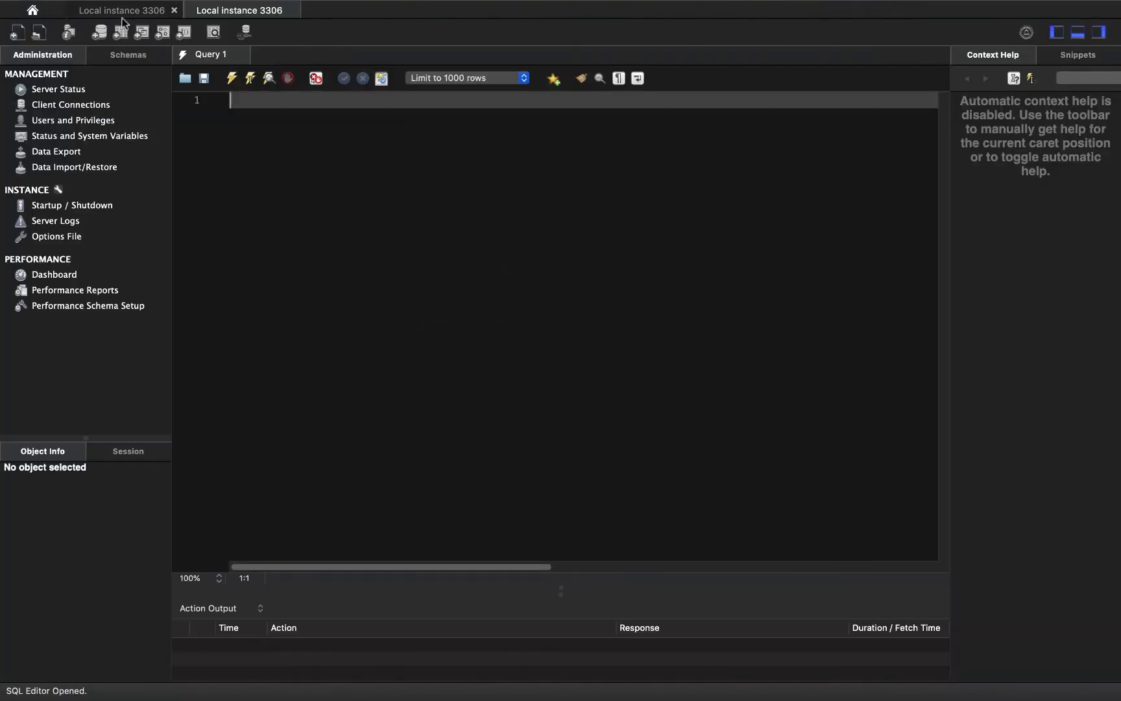
left_click(136, 59)
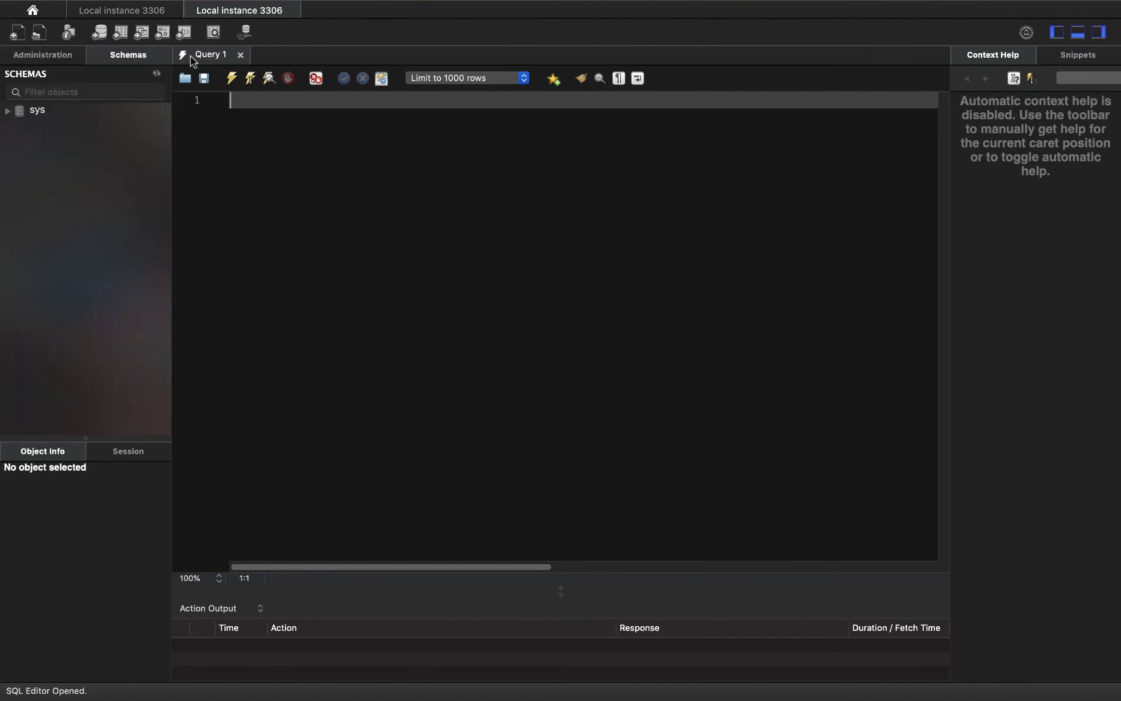
double_click(45, 114)
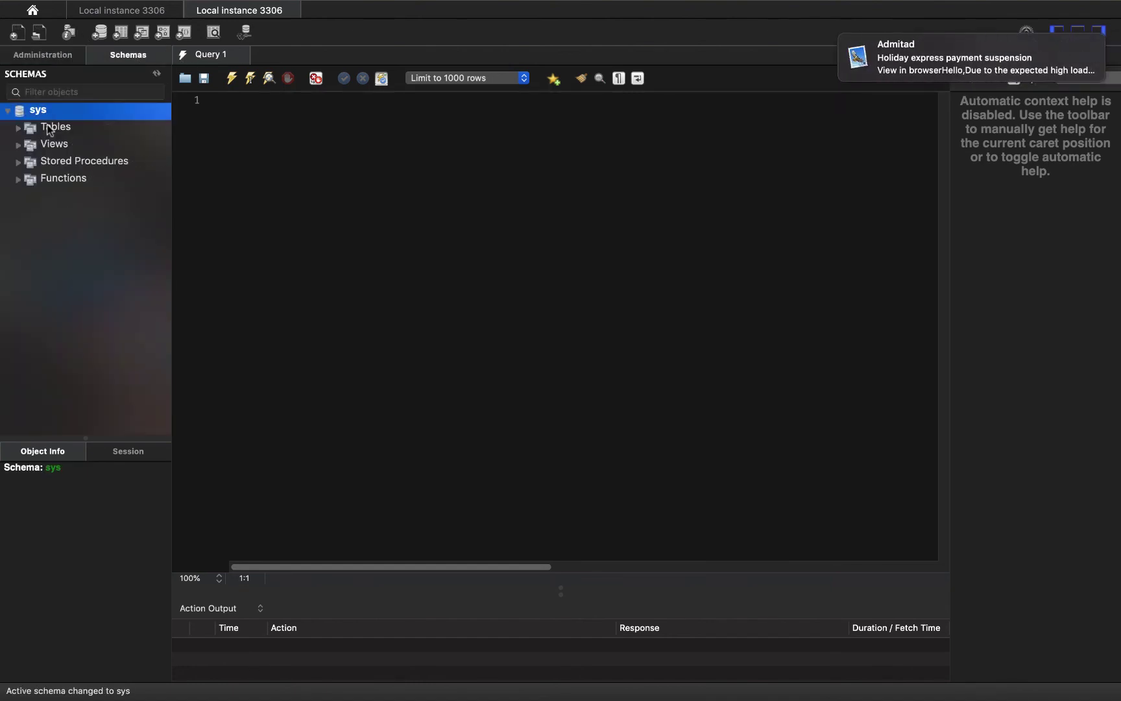
double_click(54, 129)
double_click(62, 163)
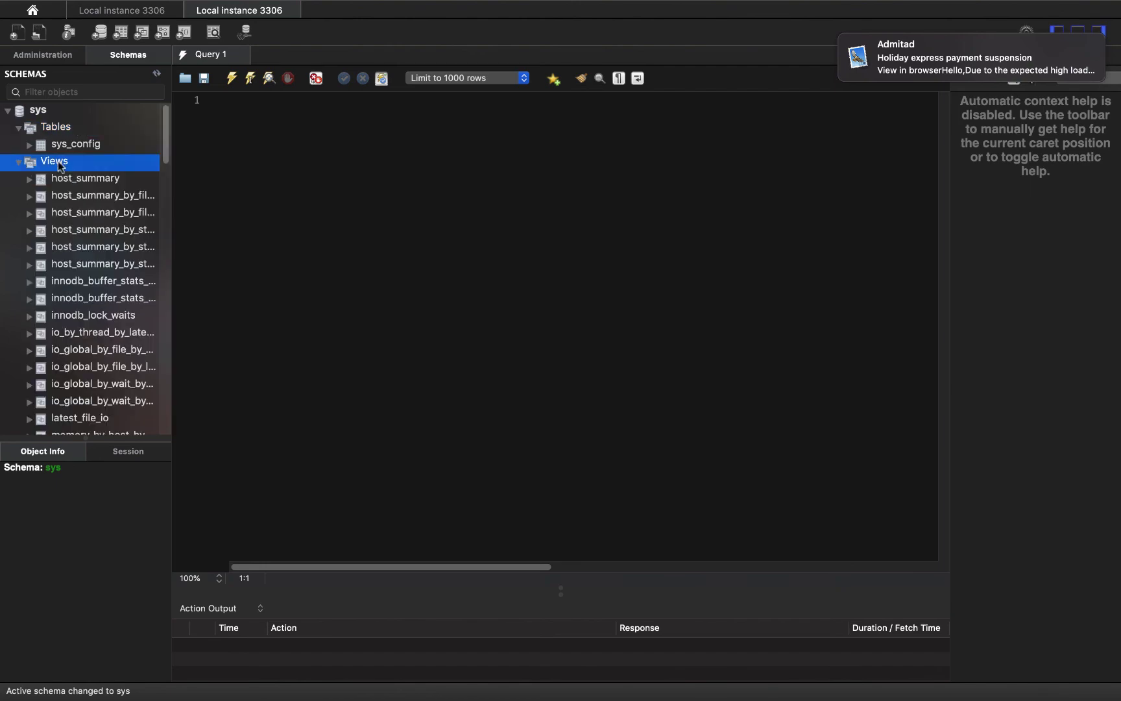
scroll(64, 199, "down", 20)
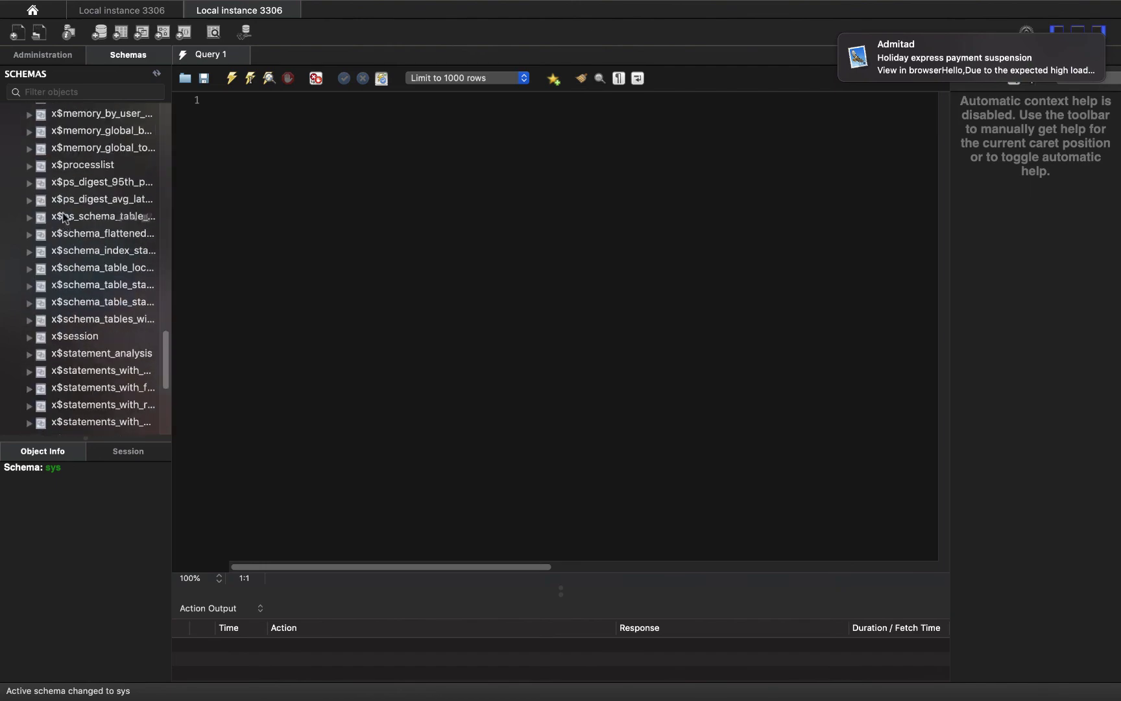
Open and close the Mail notification window, then switch to the other Local instance 3306 editor
left_click(1091, 48)
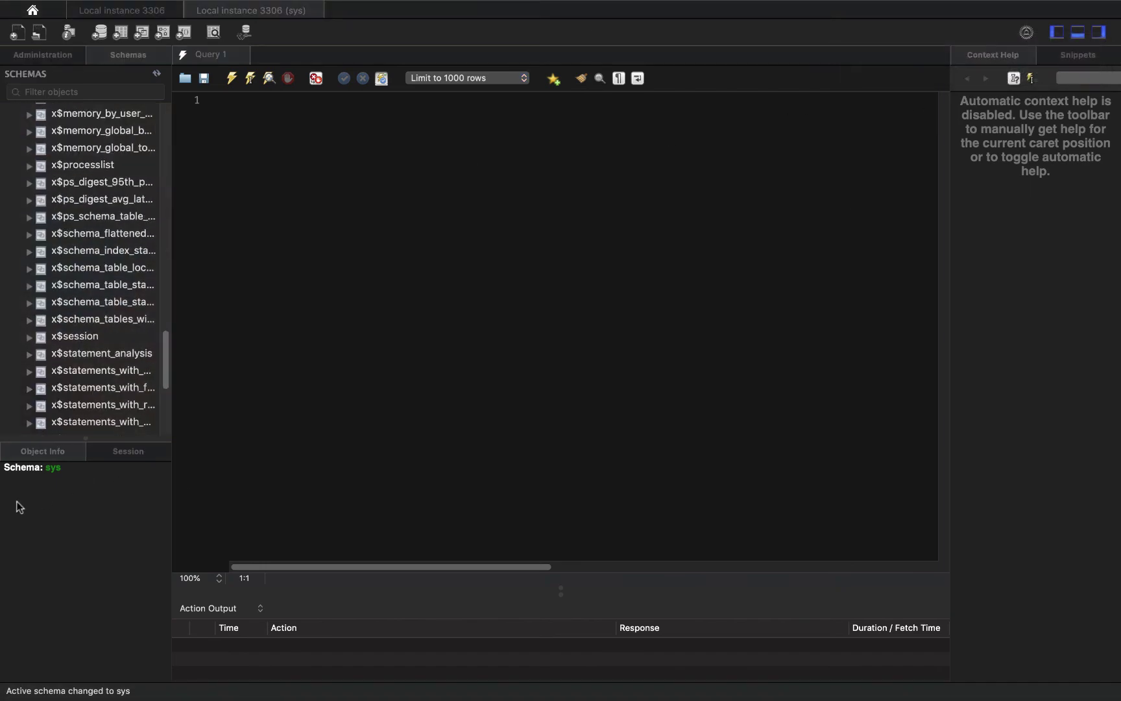
mouse_move(825, 8)
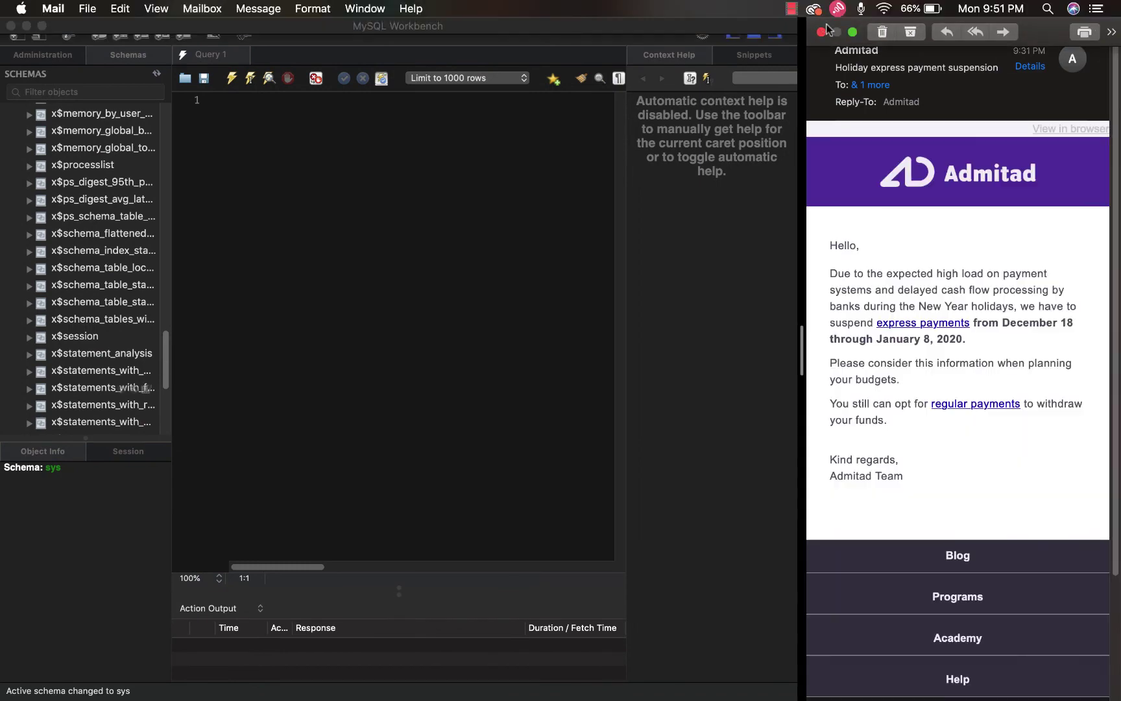
left_click(822, 32)
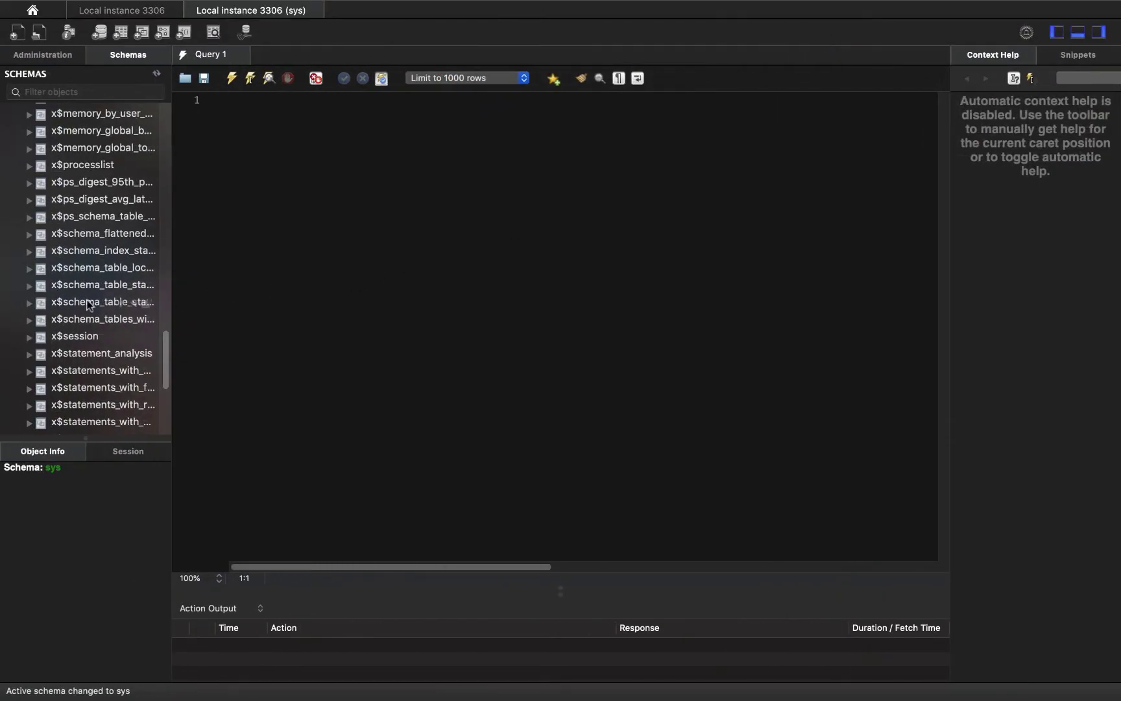
scroll(80, 300, "down", 1)
scroll(80, 300, "down", 10)
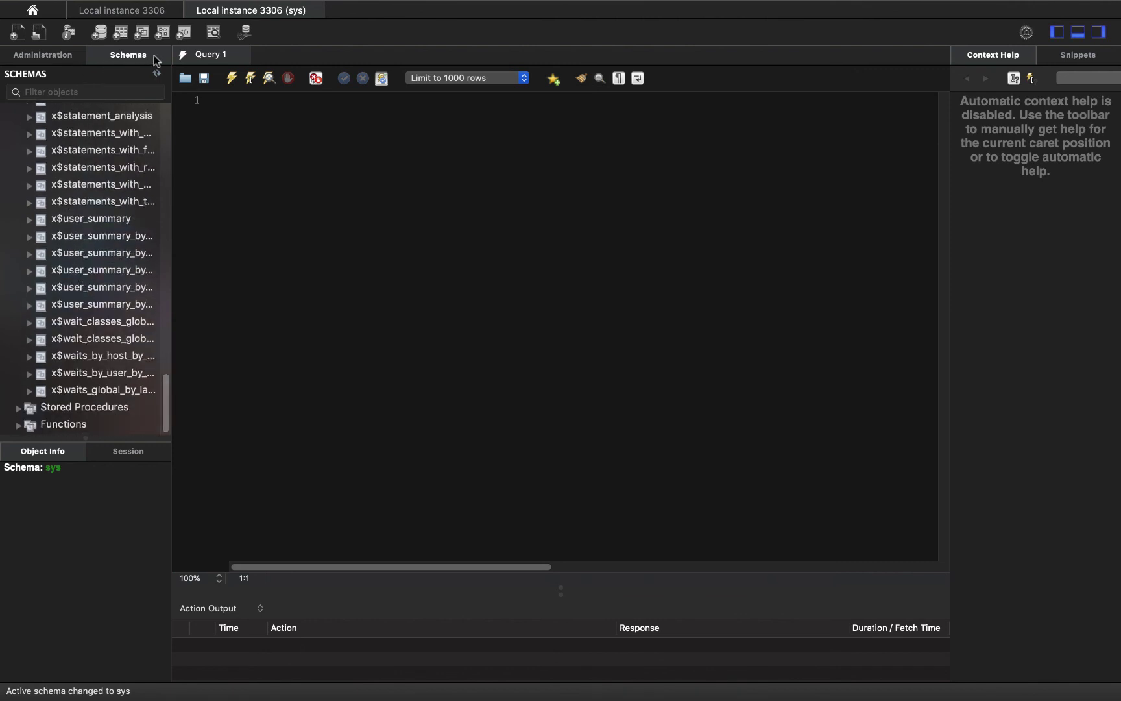
left_click(127, 14)
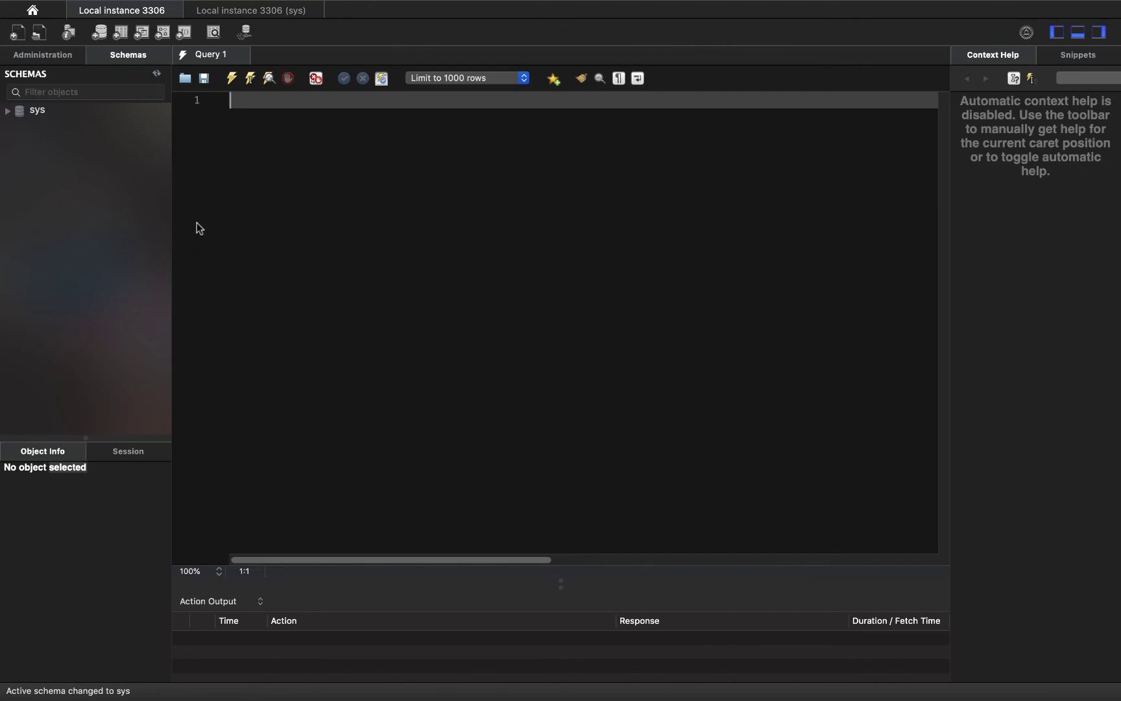
Insert memory_by_thread_by_current_bytes from the sys Views list into Query 1, twice
left_click(1079, 55)
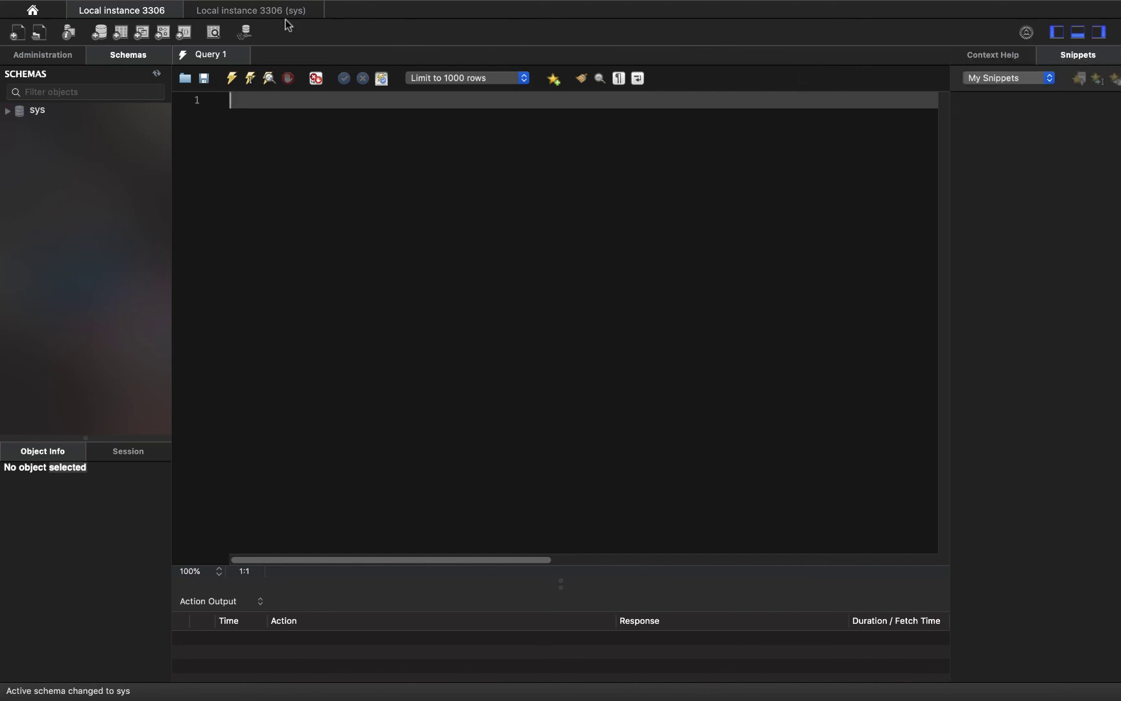
left_click(212, 12)
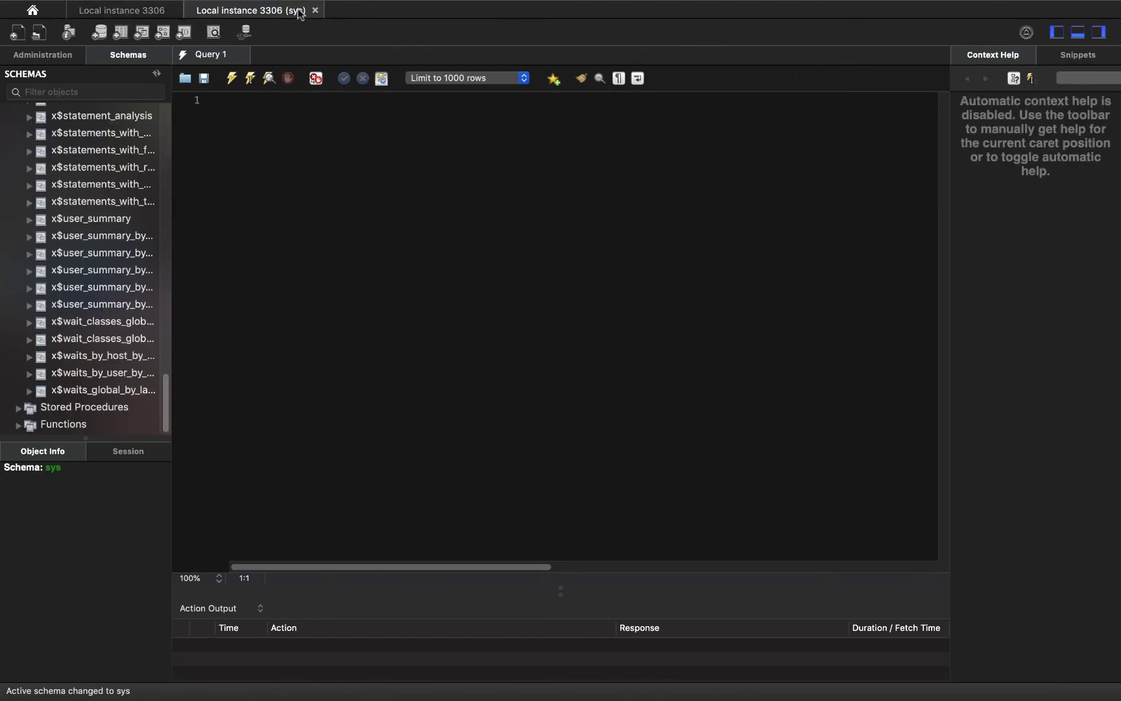
scroll(110, 168, "up", 15)
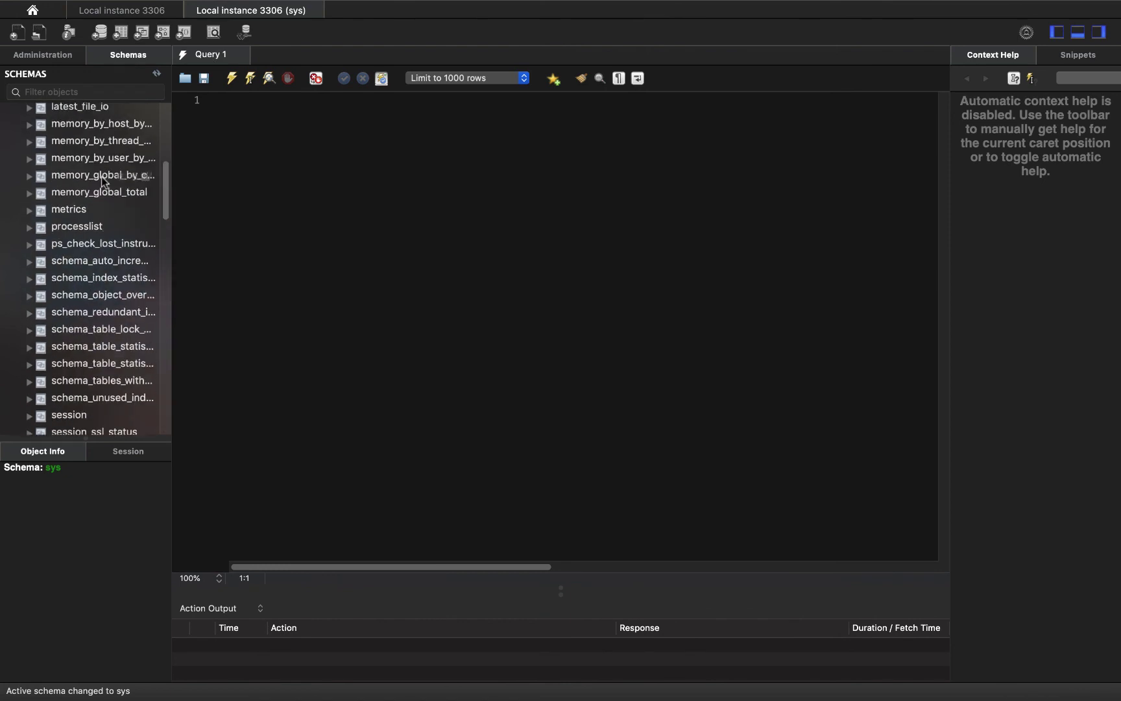
double_click(76, 140)
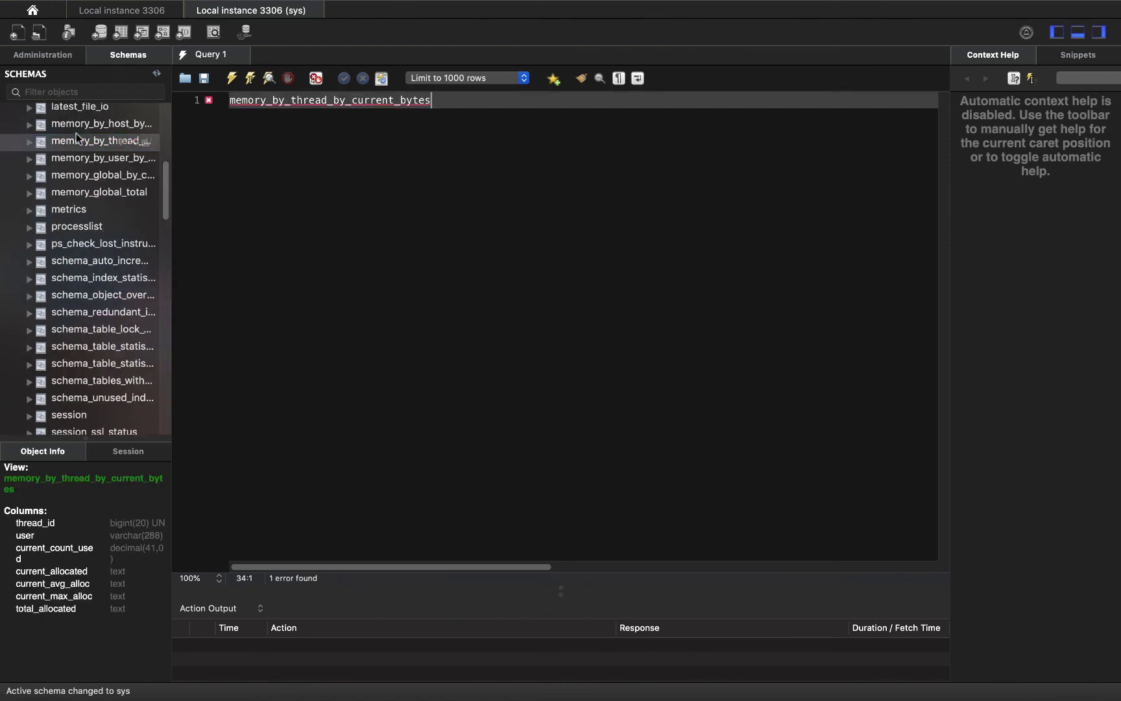
left_click(75, 142)
key("Up")
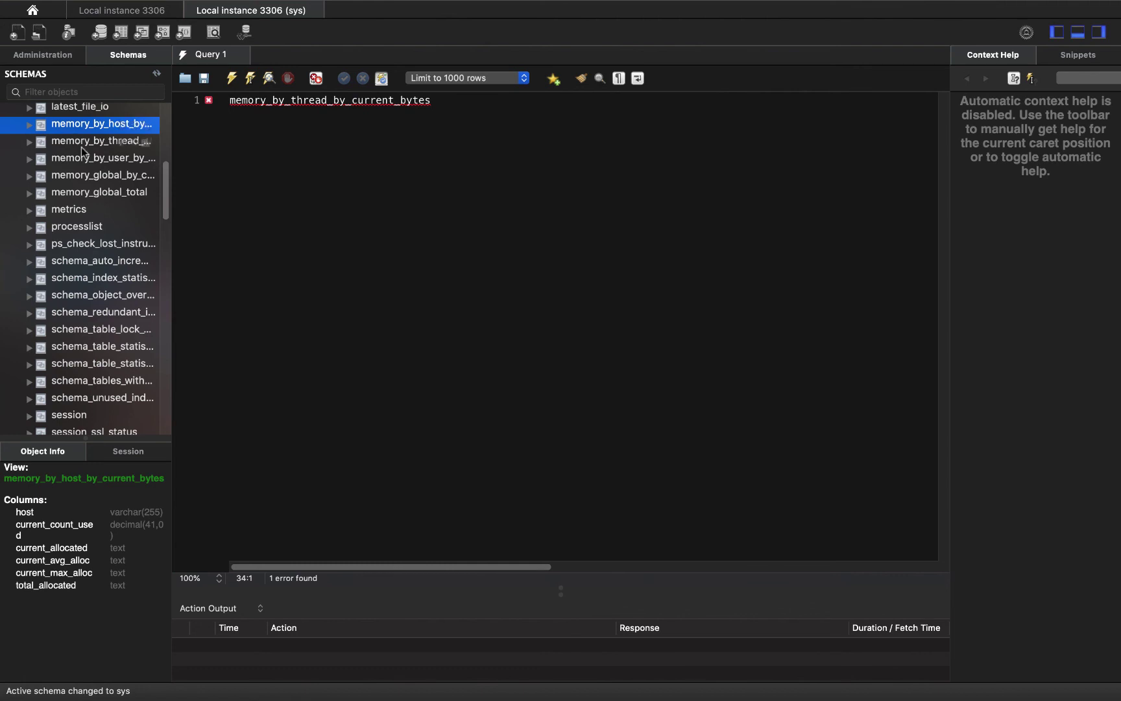
key("Down")
double_click(82, 146)
left_click(81, 229)
scroll(76, 181, "up", 5)
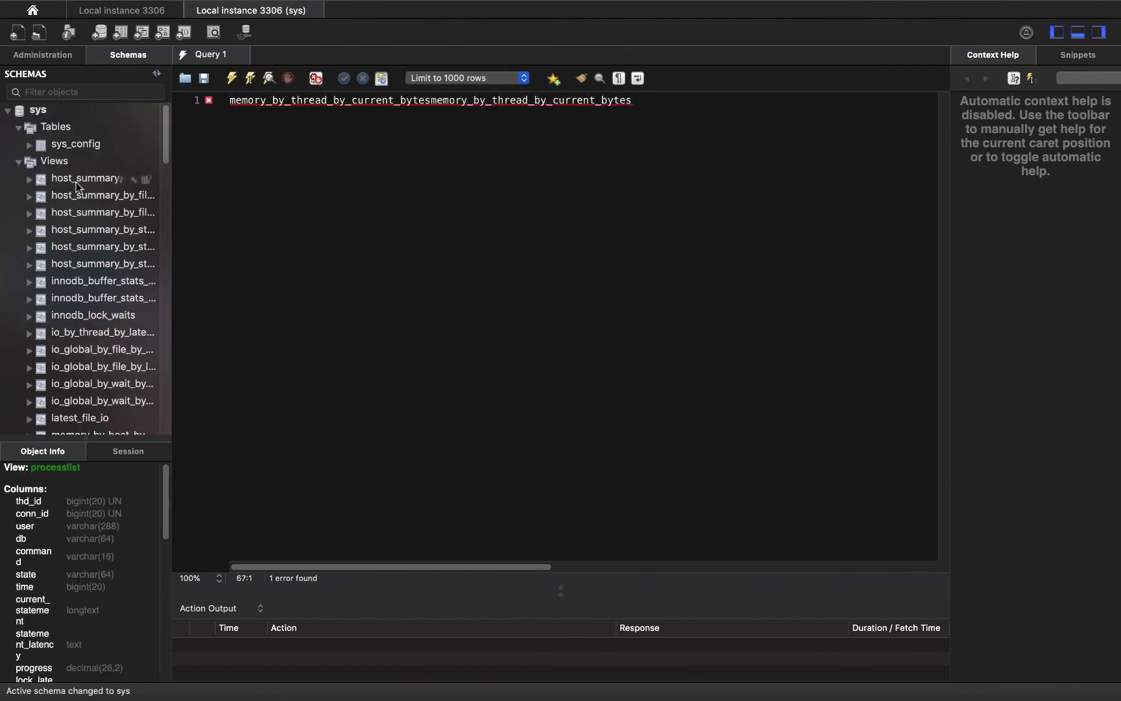
Collapse the sys Tables folder and schema, then close the sys and Local instance 3306 editor tabs
left_click(55, 127)
left_click(18, 127)
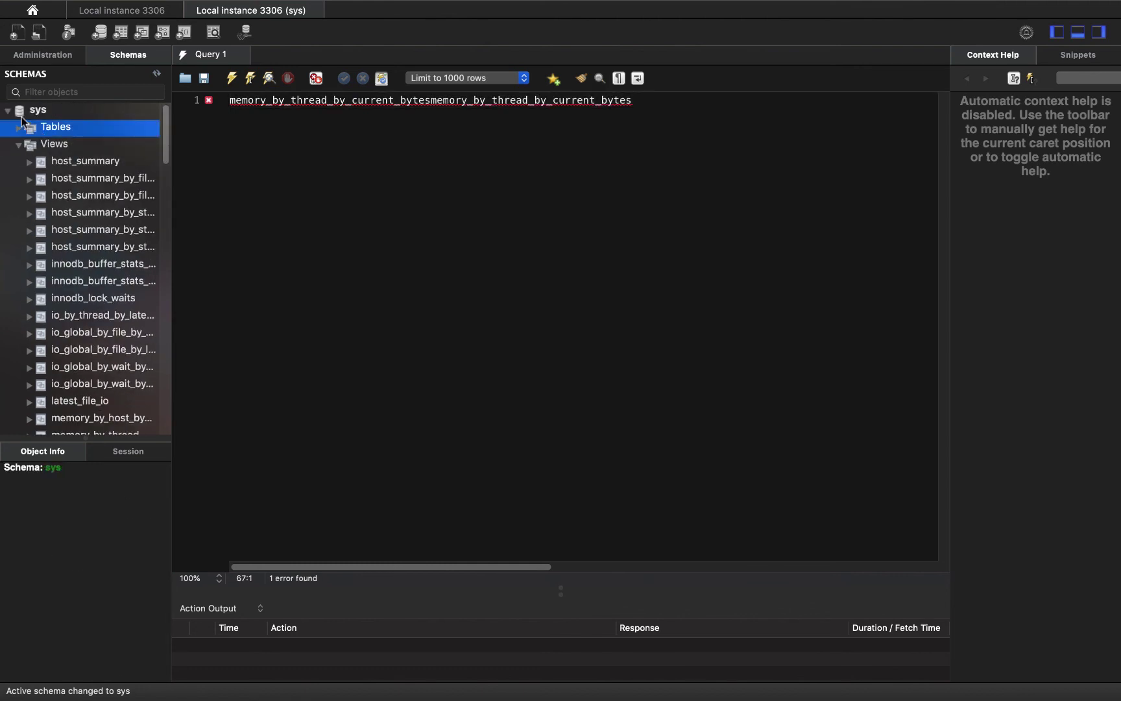
left_click(7, 112)
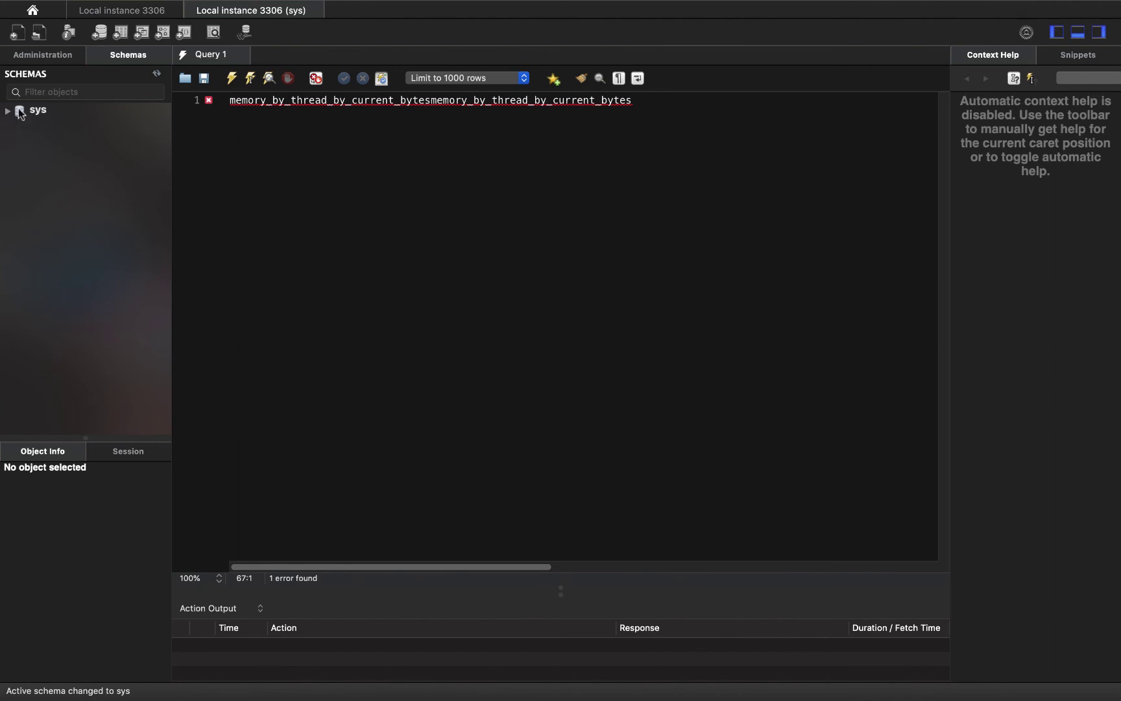
left_click(315, 11)
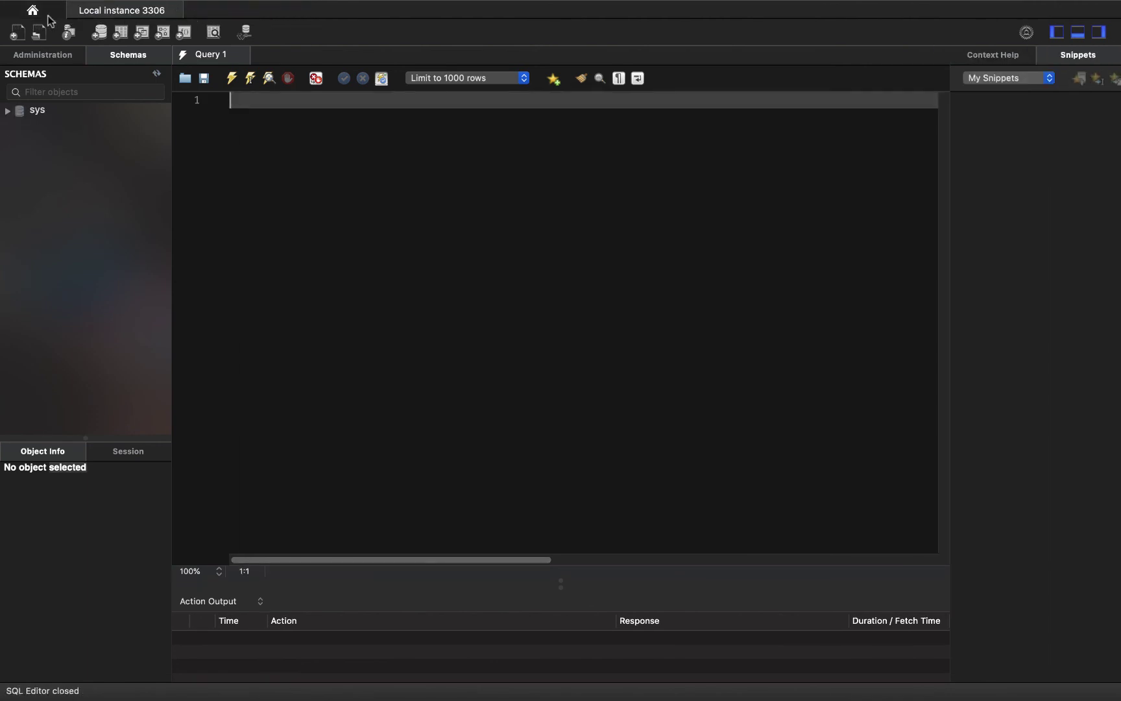
left_click(177, 12)
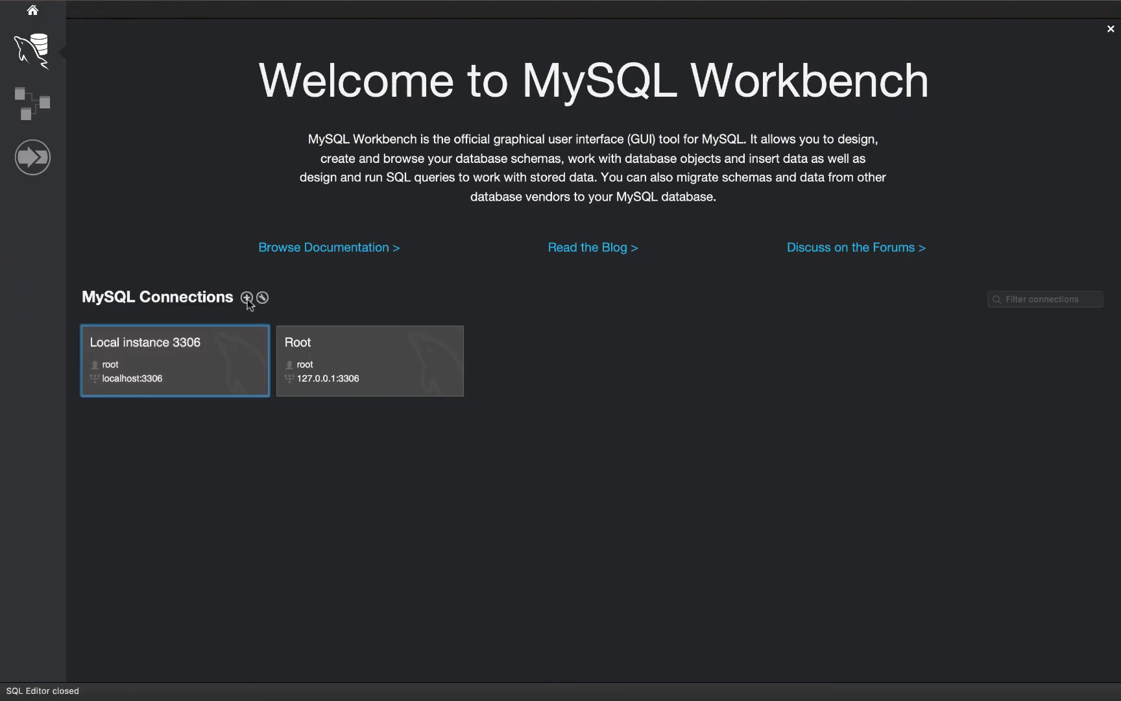
Open the Migration Wizard, then return Home and open a new Local instance 3306 editor
left_click(31, 159)
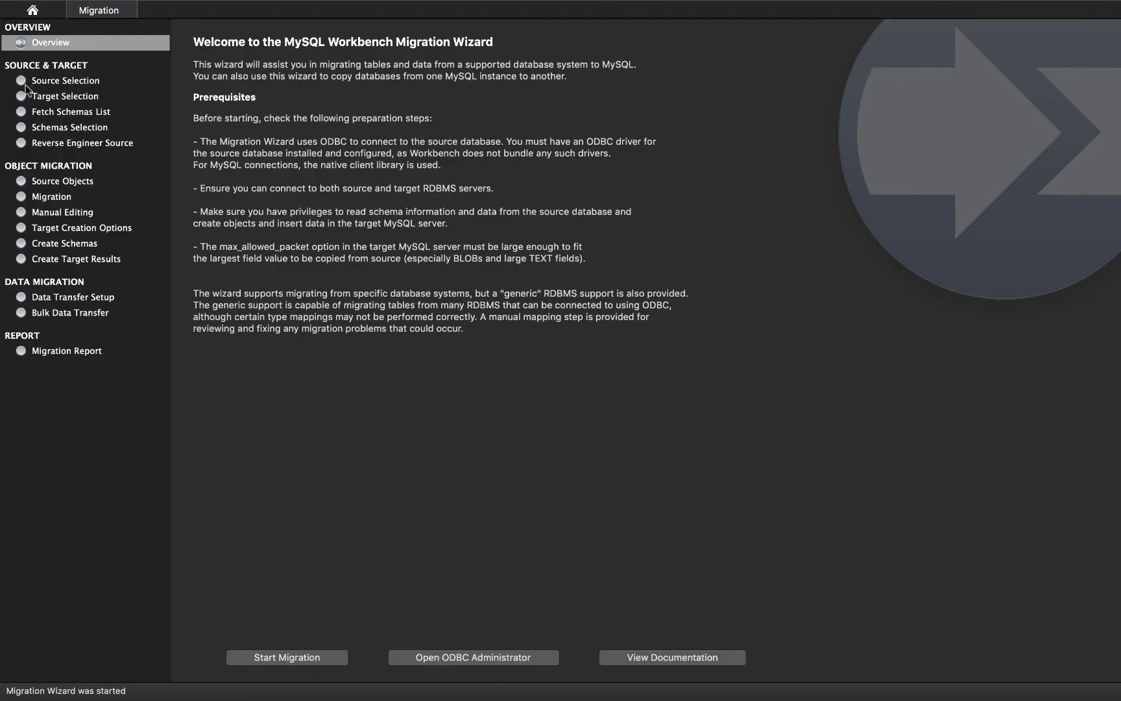
left_click(29, 11)
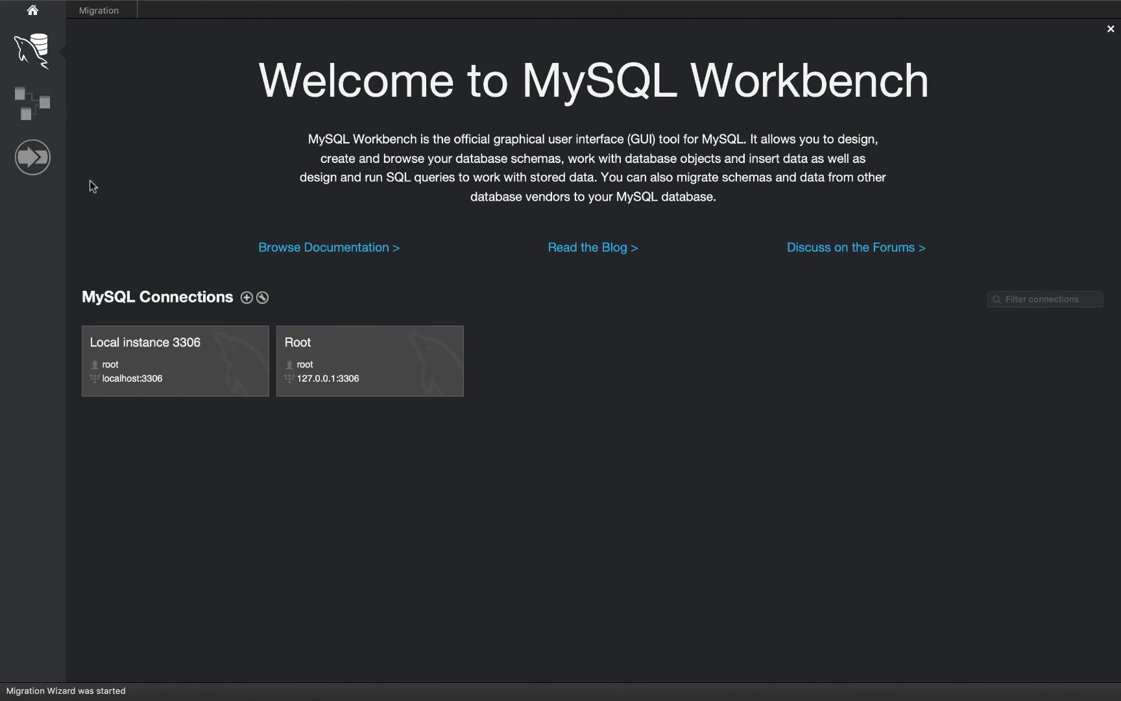
left_click(223, 358)
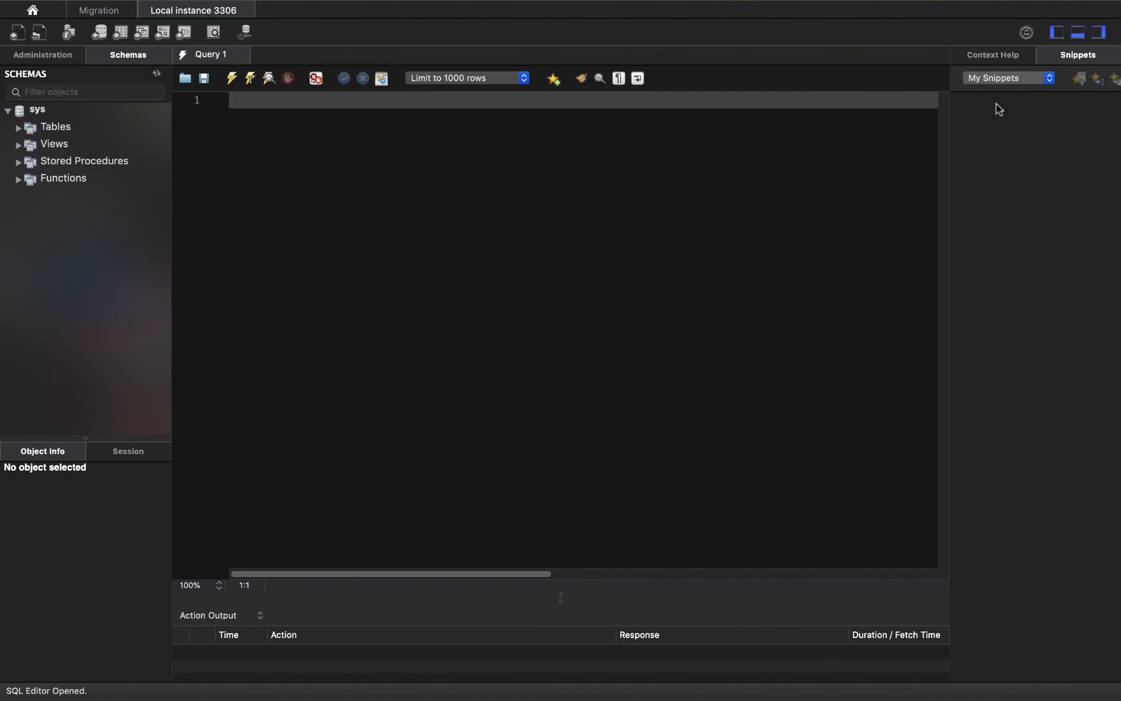
Close the Workbench and Mail windows, open and close Safari, and scroll the DBMS Terminal lesson
mouse_move(4, 2)
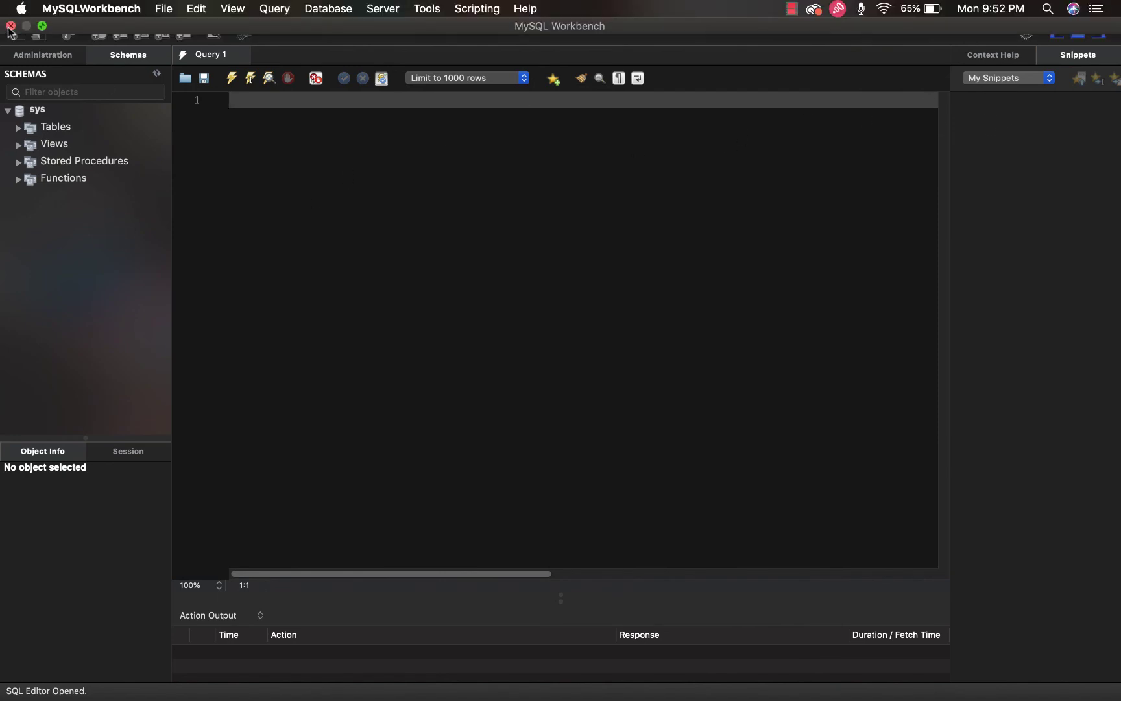
left_click(10, 26)
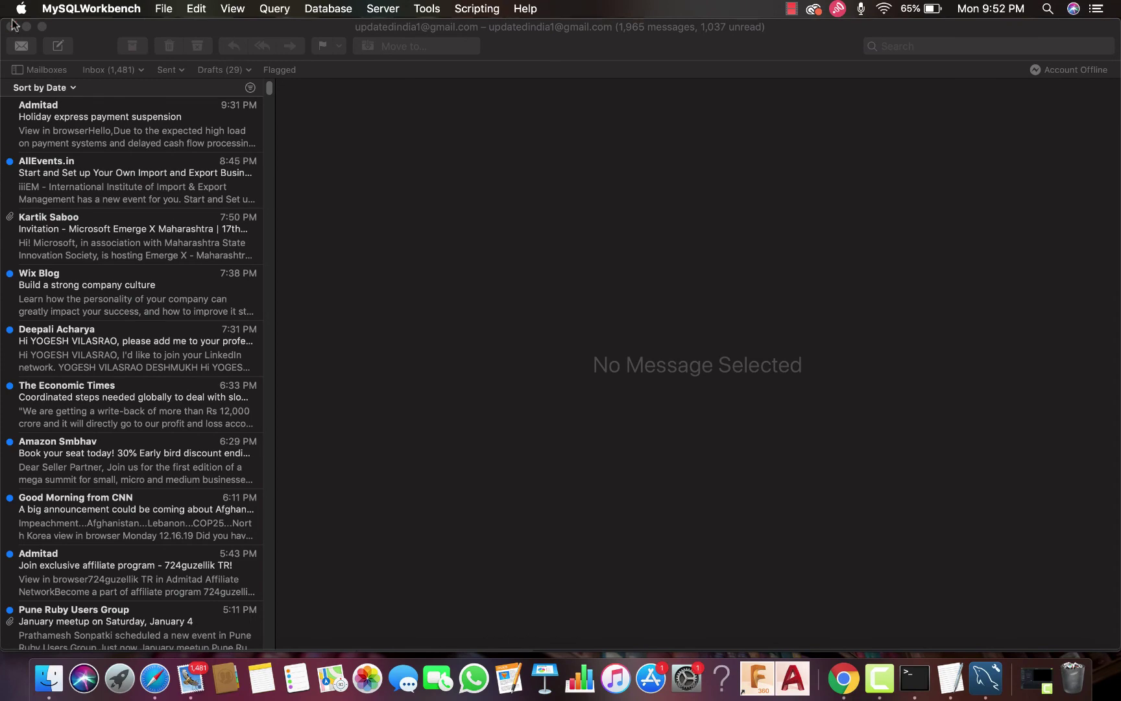
left_click(11, 26)
left_click(155, 687)
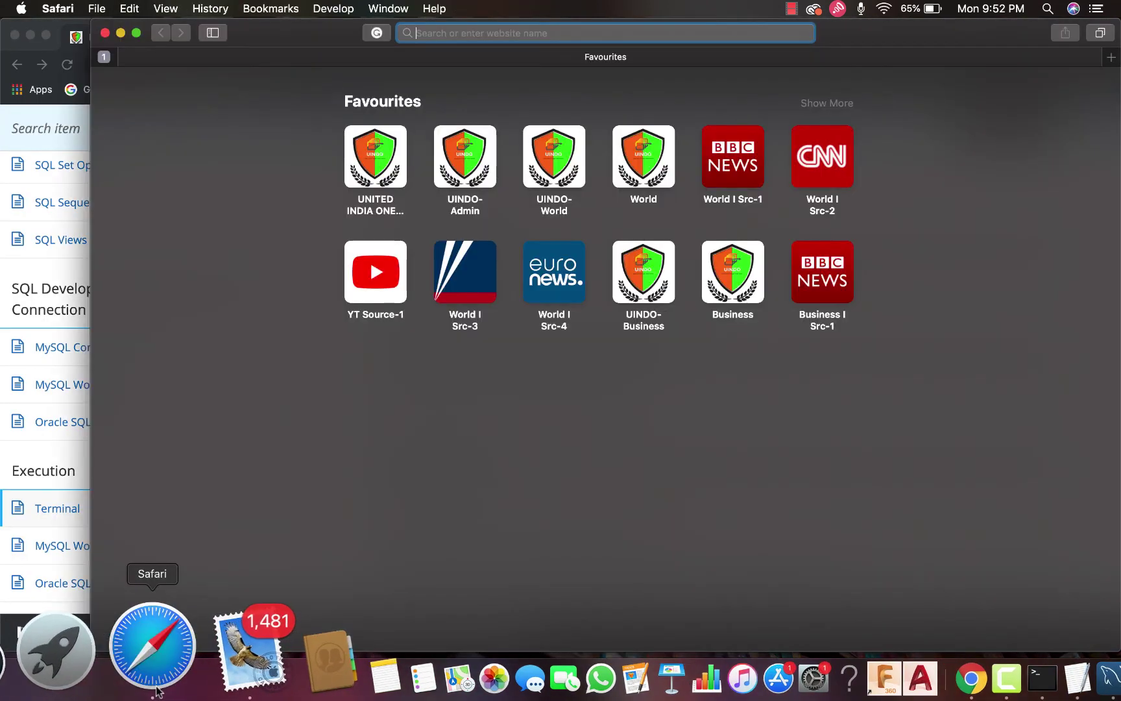
left_click(106, 35)
scroll(426, 491, "down", 5)
scroll(428, 494, "down", 2)
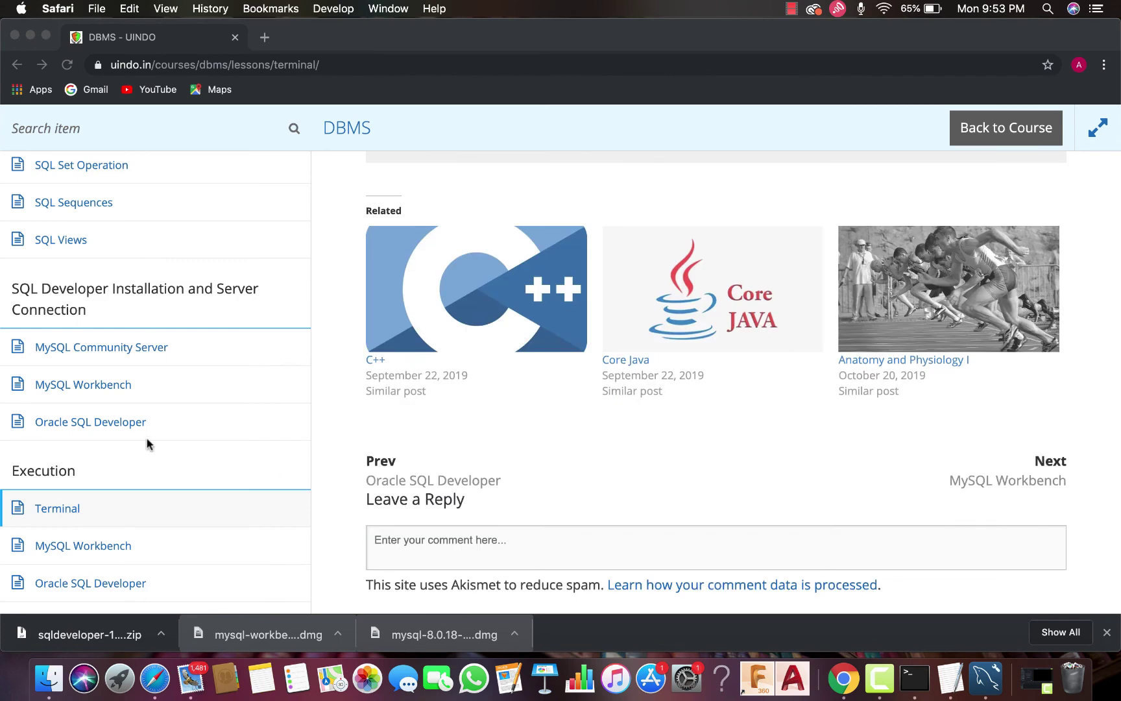
Open the downloaded sqldeveloper zip, launch SQLDeveloper 2 from Downloads, and close Finder
left_click(103, 636)
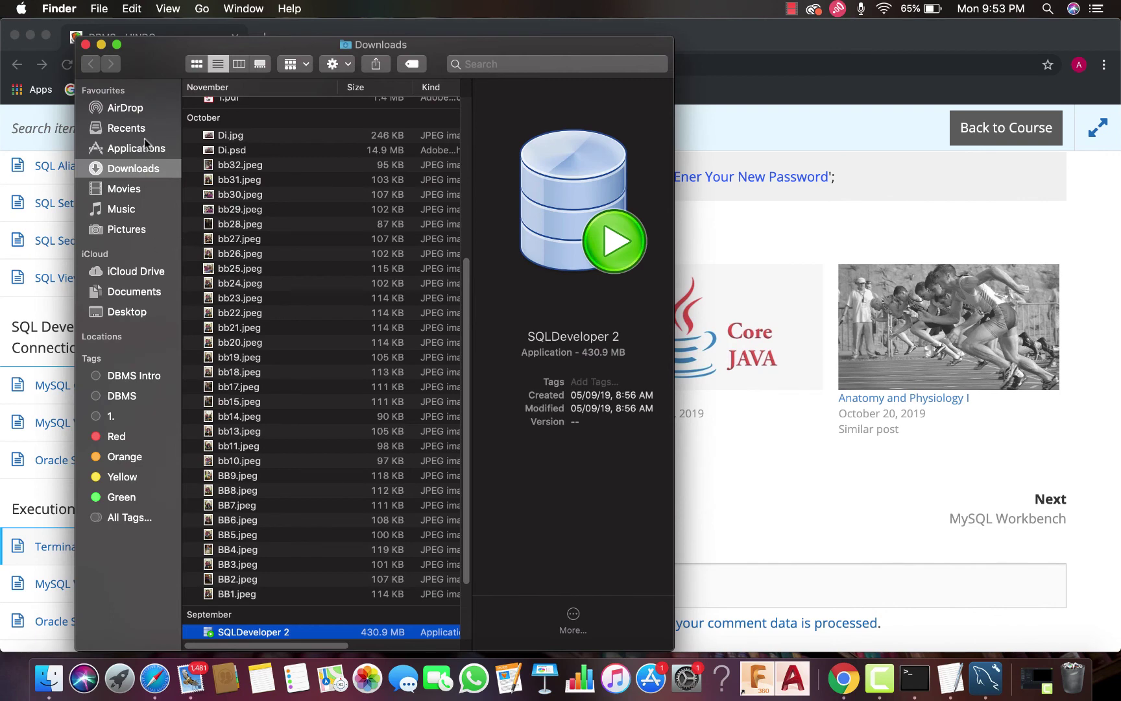
scroll(247, 252, "down", 3)
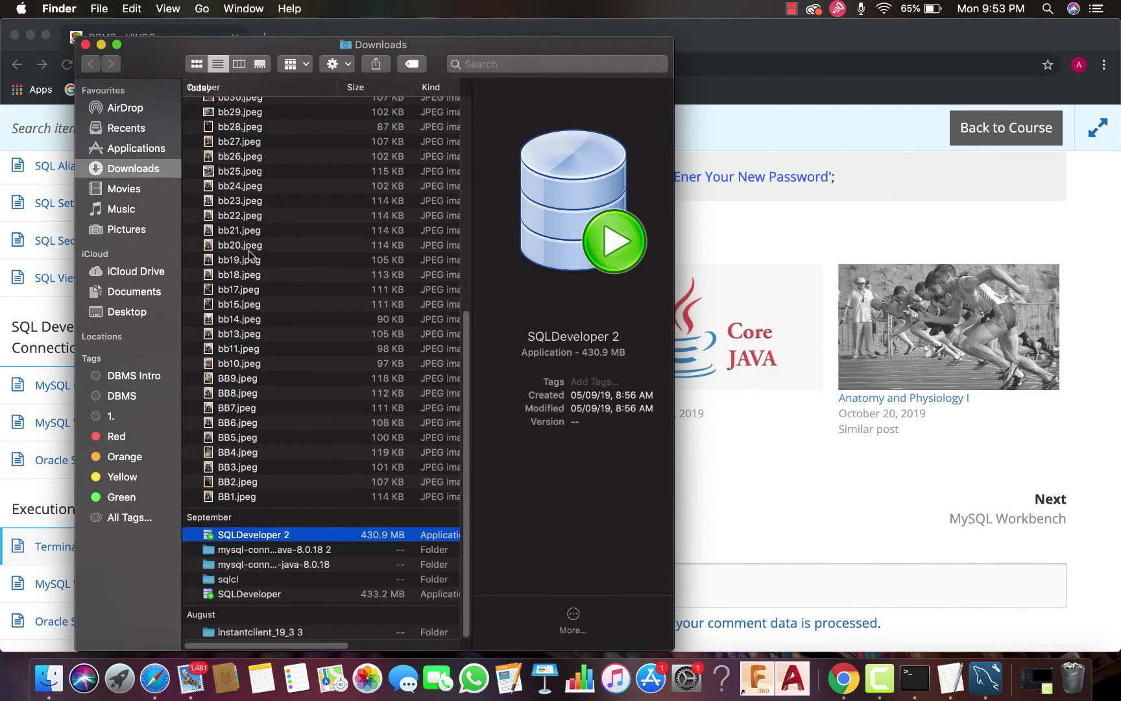
double_click(251, 535)
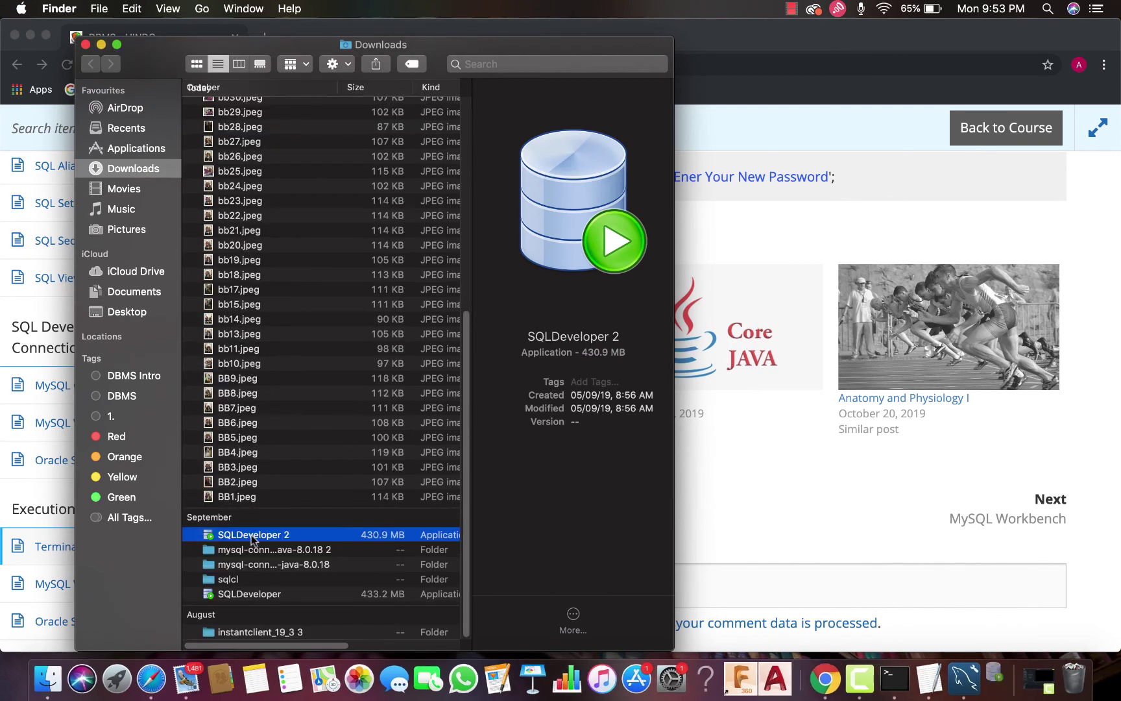
left_click(85, 44)
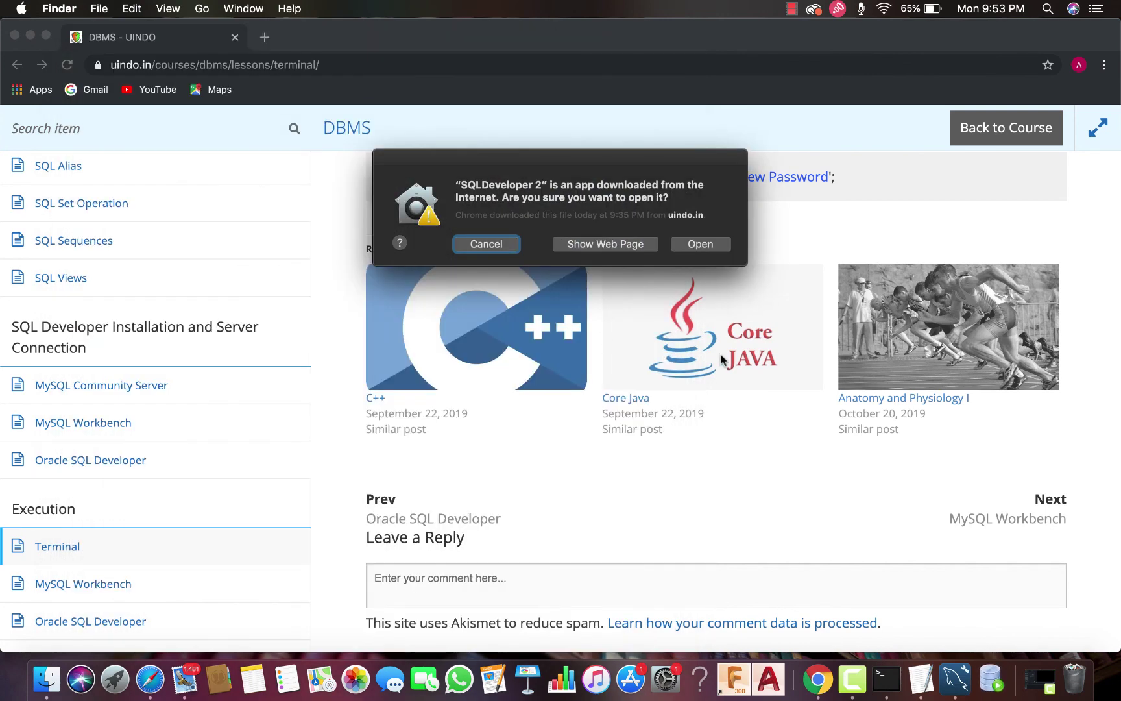
Confirm opening the downloaded Oracle SQL Developer app
scroll(726, 281, "up", 5)
key("Escape")
scroll(696, 250, "up", 2)
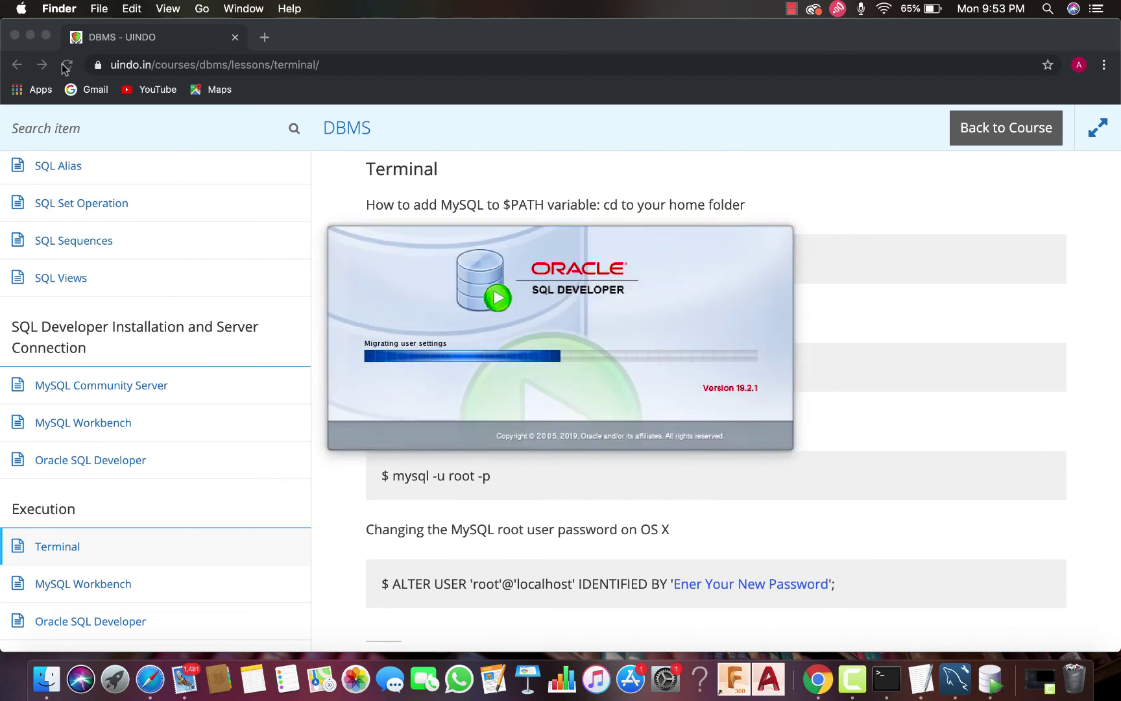
Quit MySQL Workbench from the Dock and bring SQL Developer's Welcome Page to the front
right_click(945, 691)
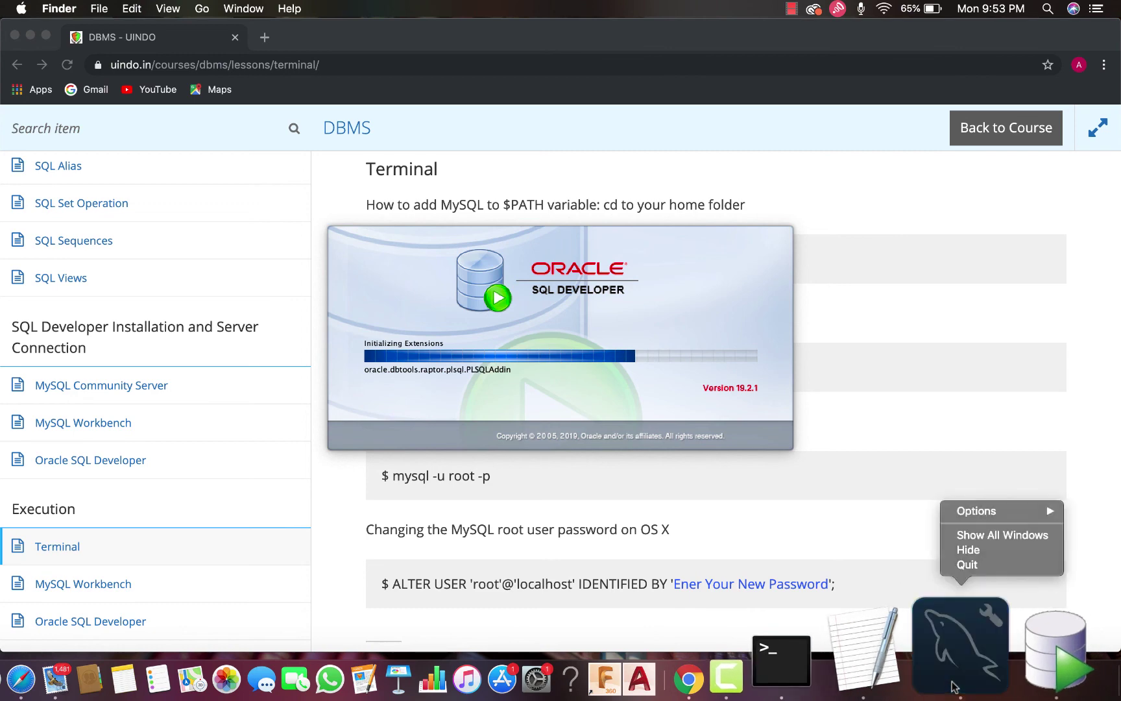
left_click(972, 566)
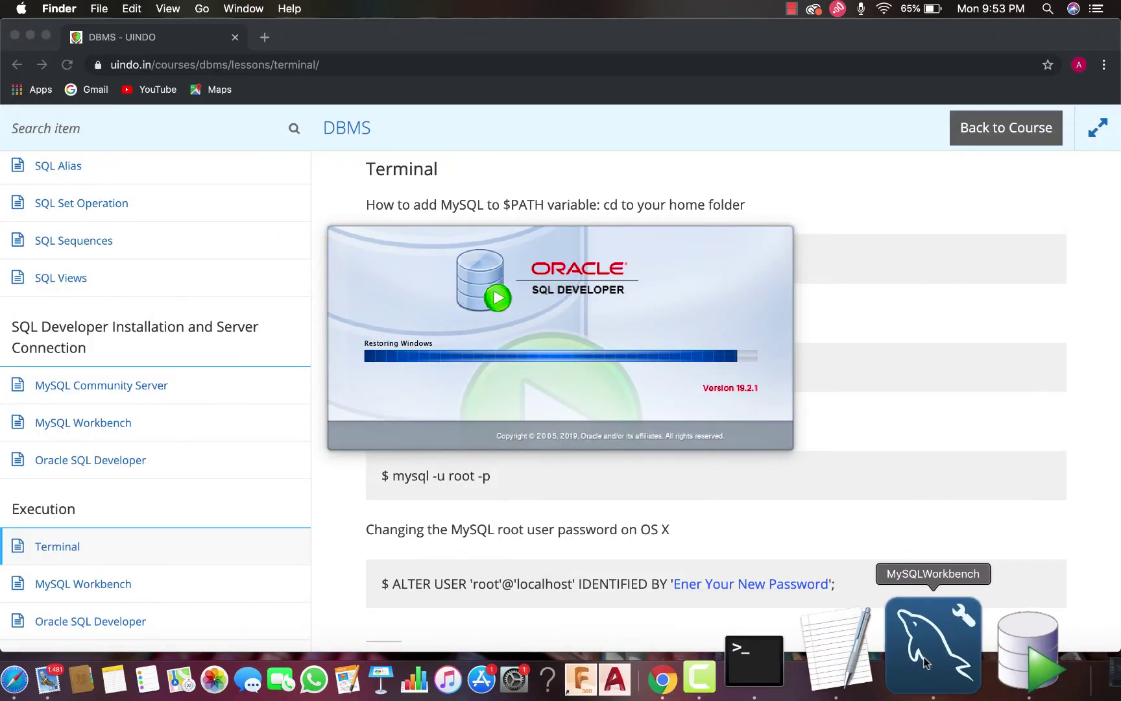
right_click(923, 658)
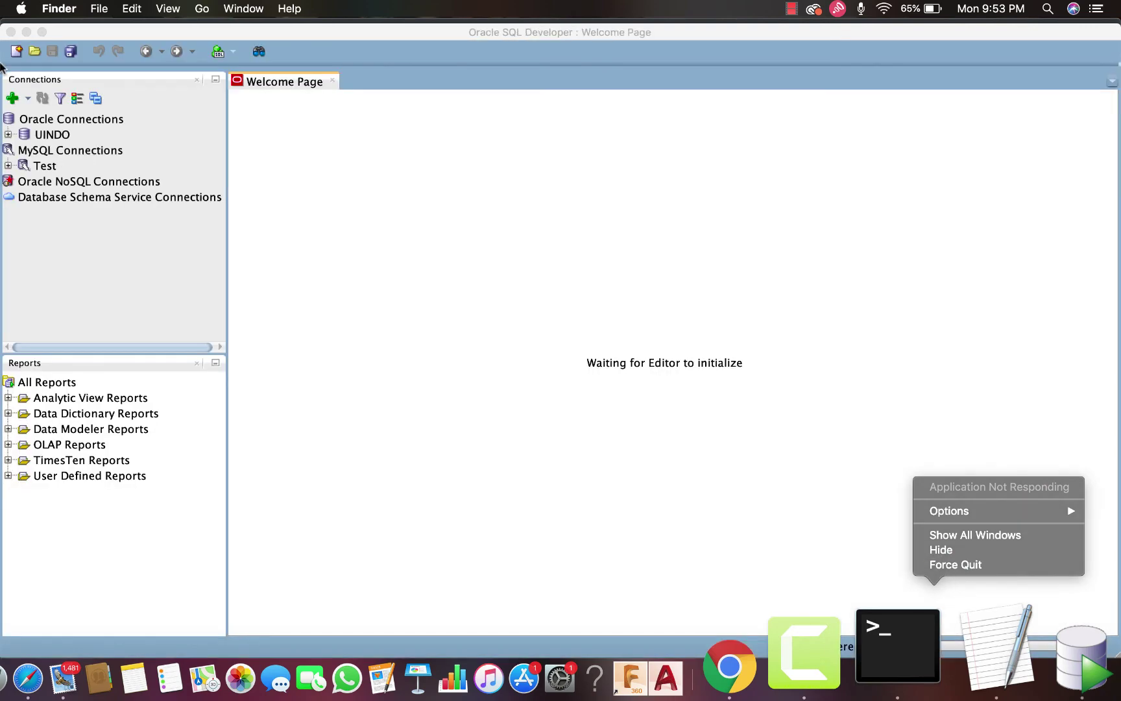
left_click(288, 194)
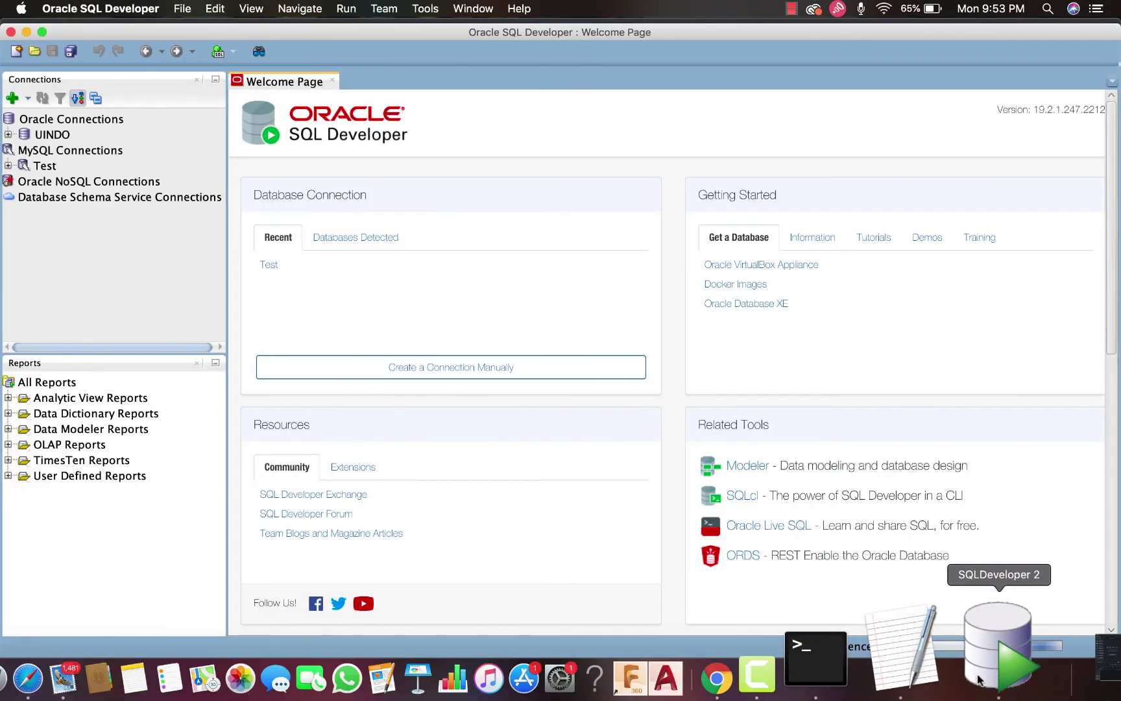
Start a new database connection in SQL Developer with MySQL as the database type
left_click(55, 132)
left_click(52, 122)
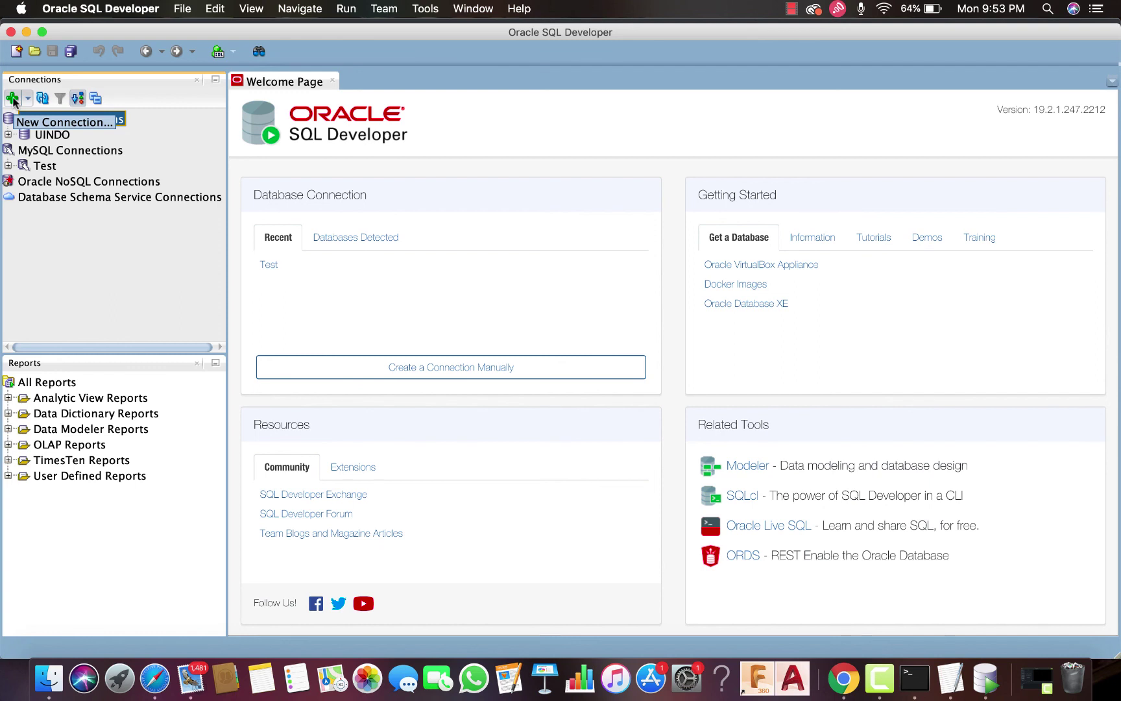
left_click(12, 99)
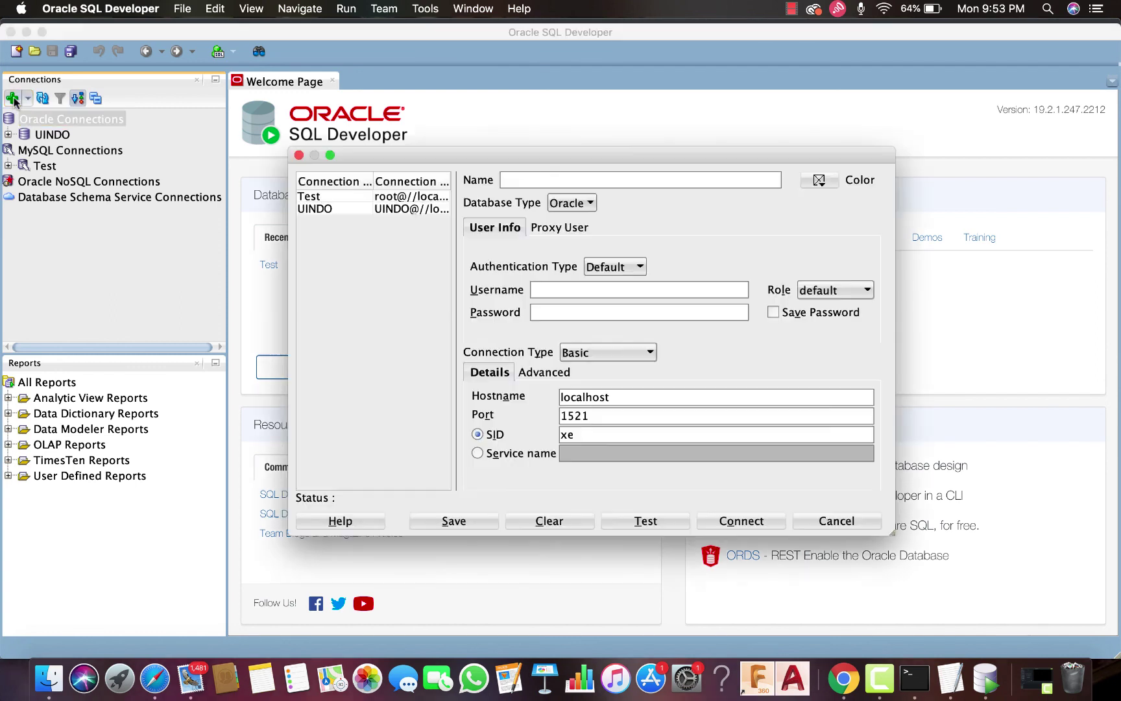
left_click(569, 205)
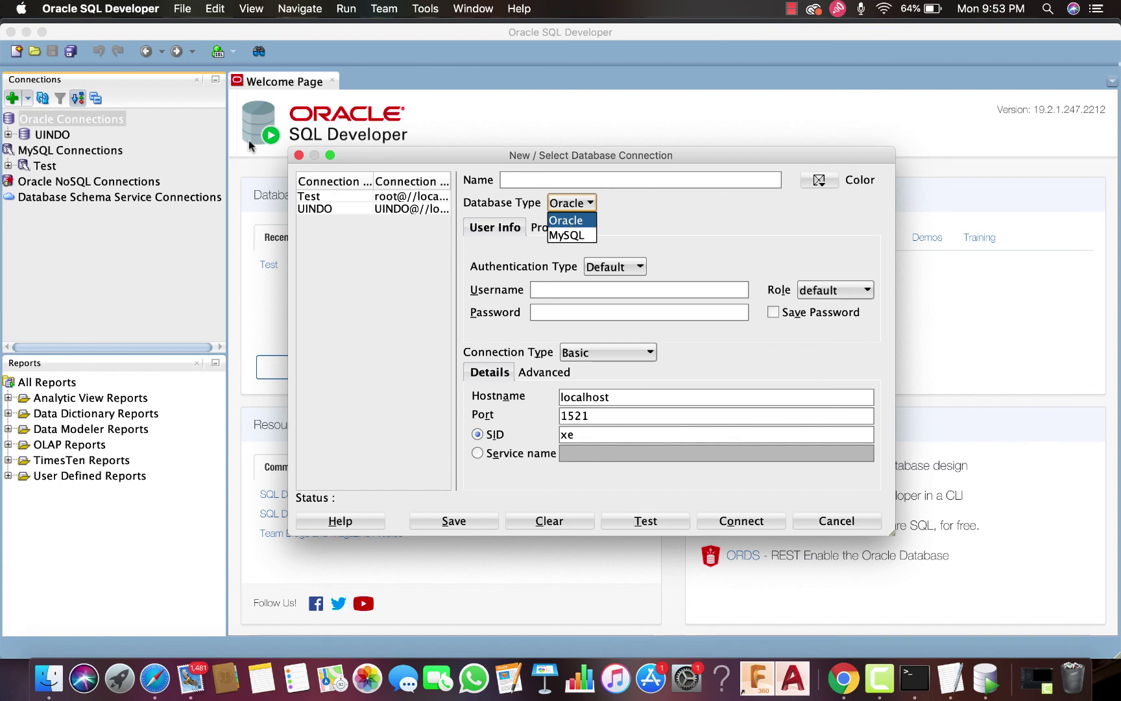
left_click(581, 236)
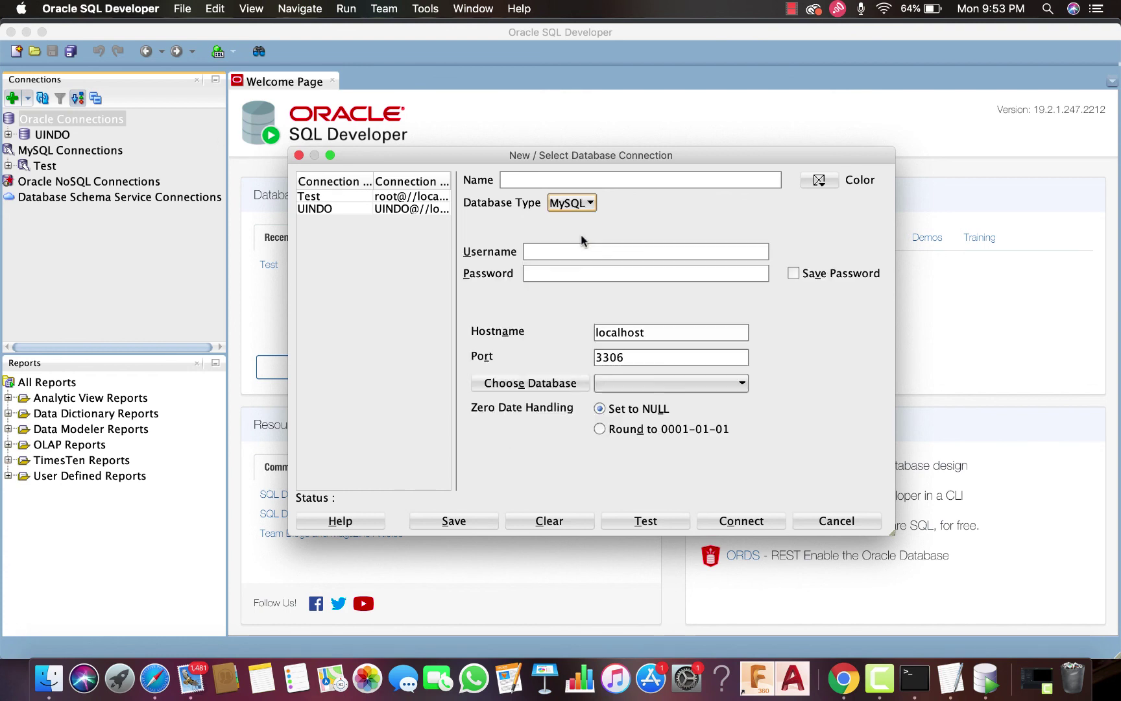
Enter username root and connection name MySQL, then connect
left_click(535, 252)
type("root")
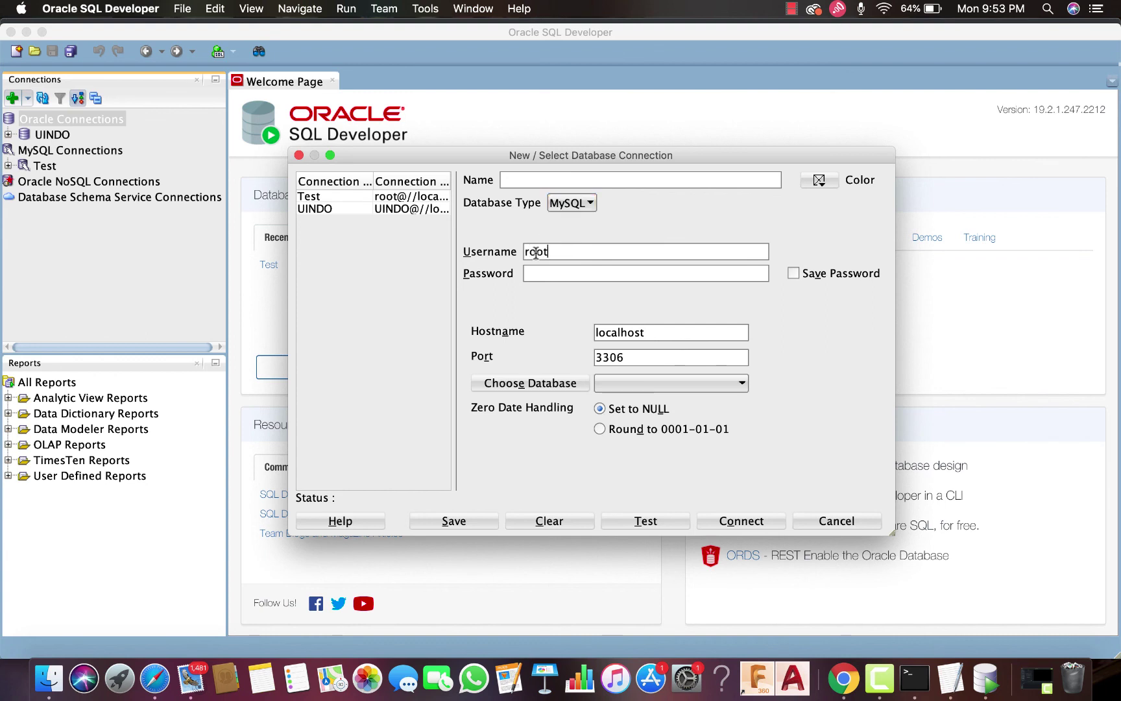
type("roottot")
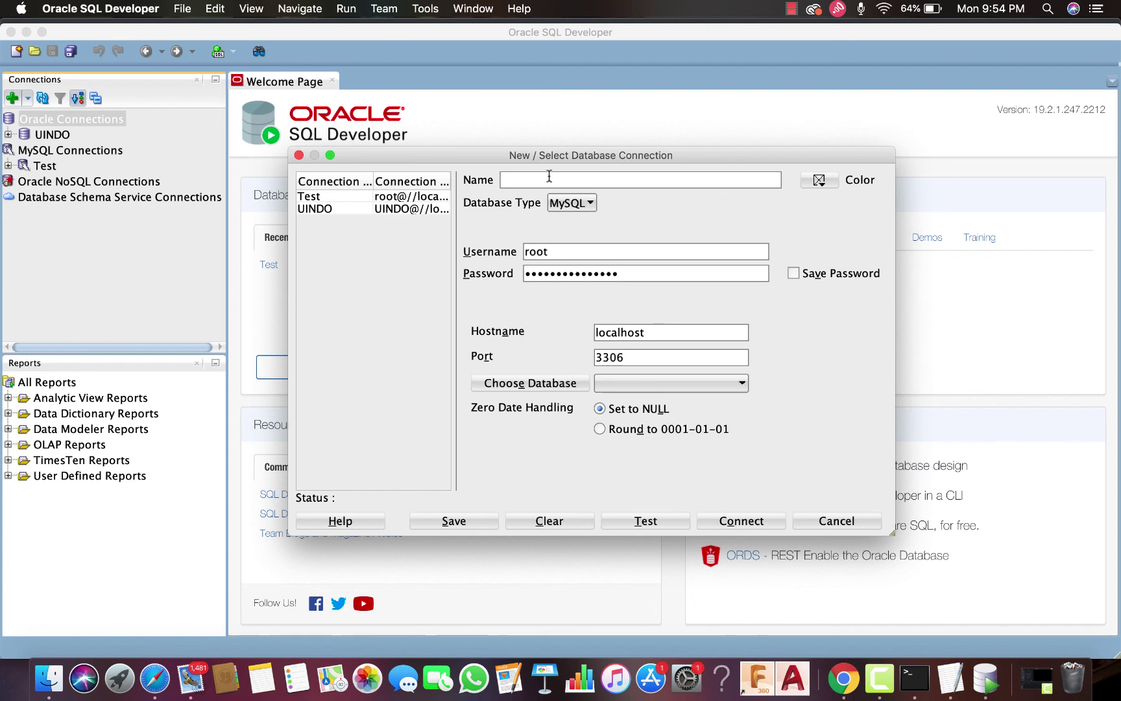
left_click(571, 181)
type("R")
type("M")
type("ySQL")
left_click(743, 520)
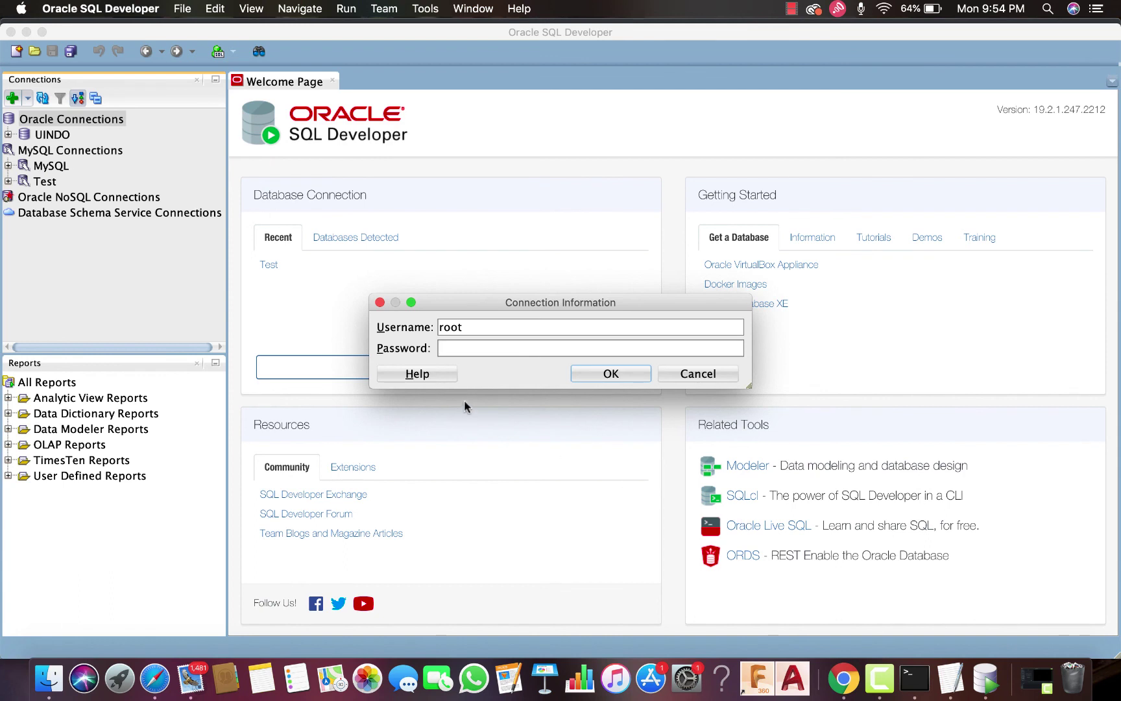
Enter the root account password in the Connection Information prompt, connect, and select the MySQL connection
type("admin")
key("BackSpace")
key("BackSpace")
key("BackSpace")
key("BackSpace")
key("BackSpace")
type("root1234567890!")
left_click(607, 373)
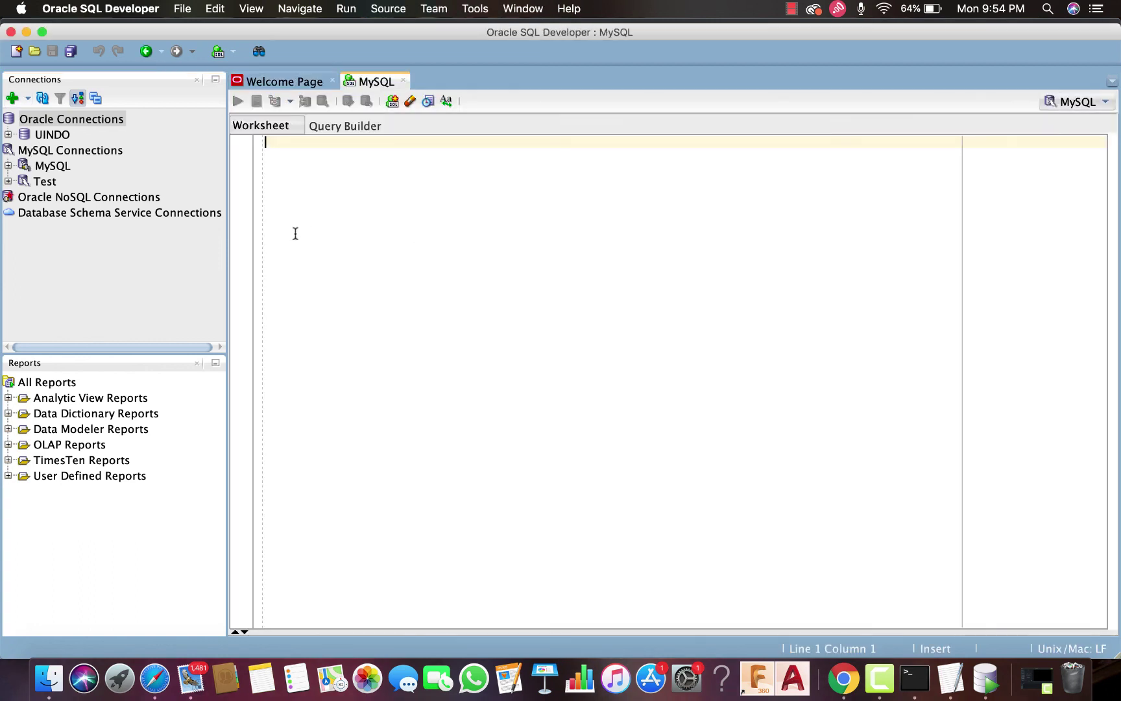
left_click(46, 169)
Expand the MySQL connection and information_schema, listing its Tables, Views, Indexes, Functions and Procedures
double_click(46, 168)
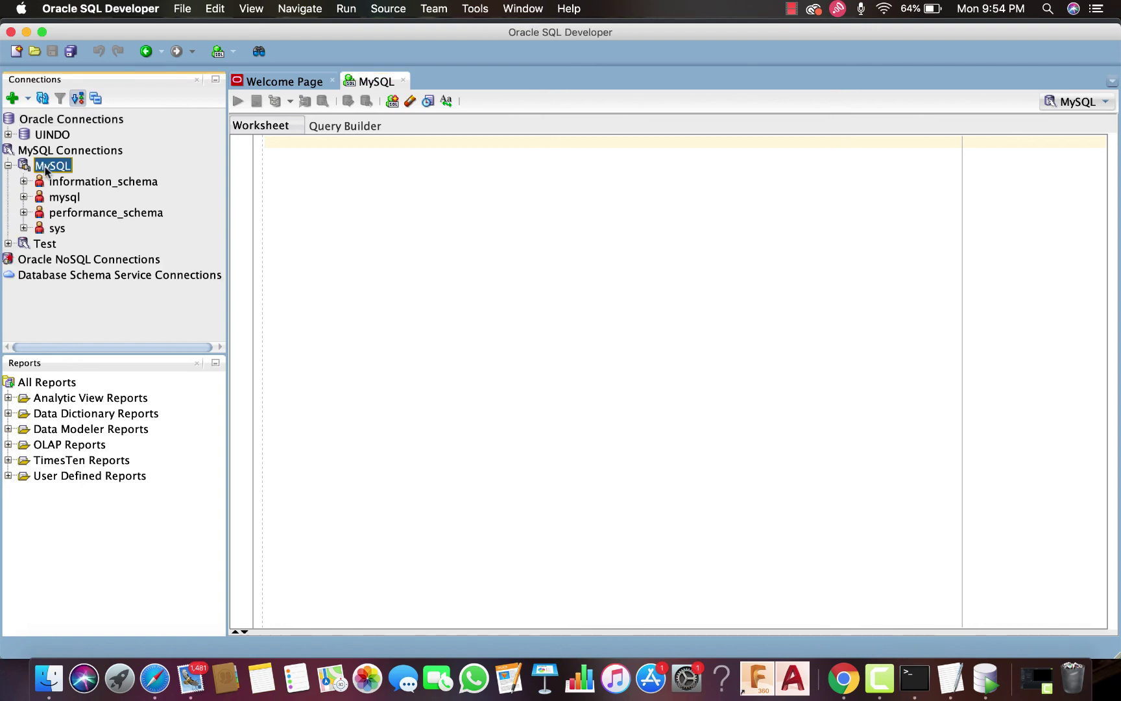
double_click(54, 182)
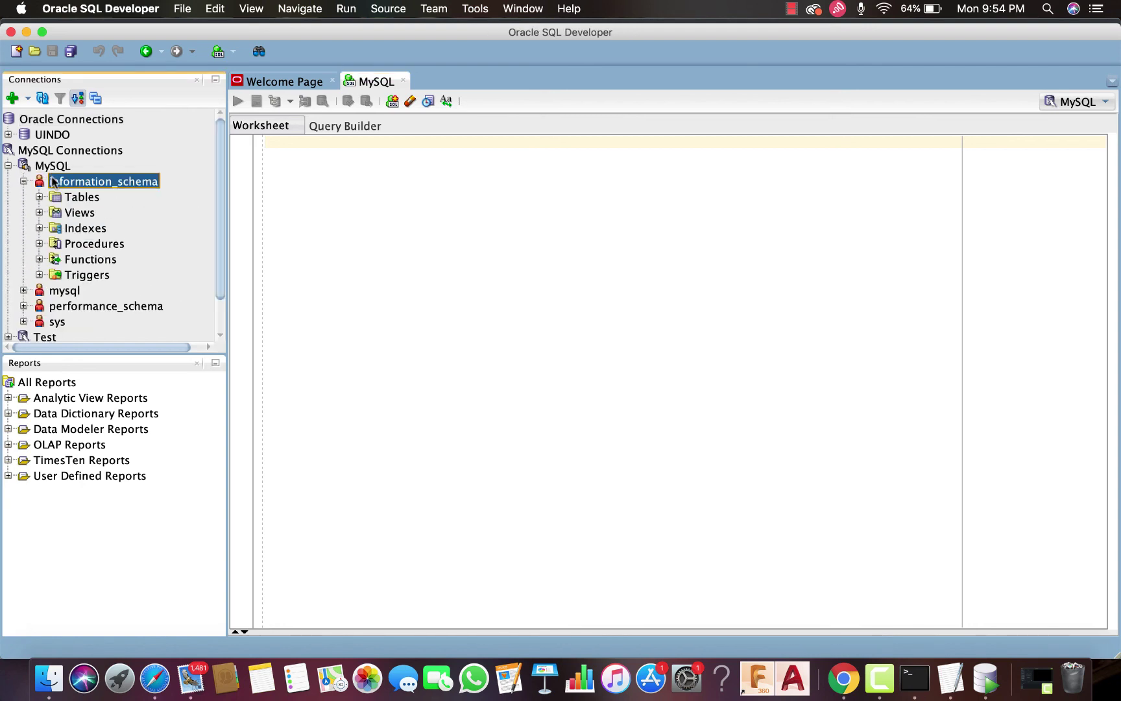
double_click(68, 197)
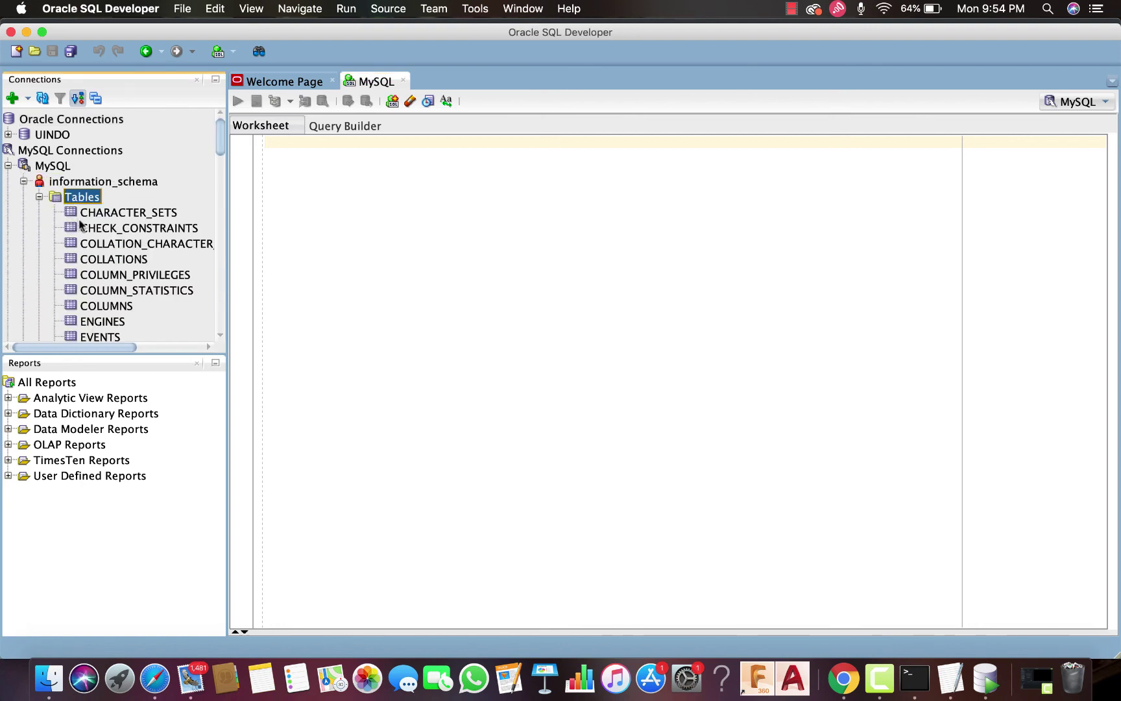
scroll(90, 220, "down", 20)
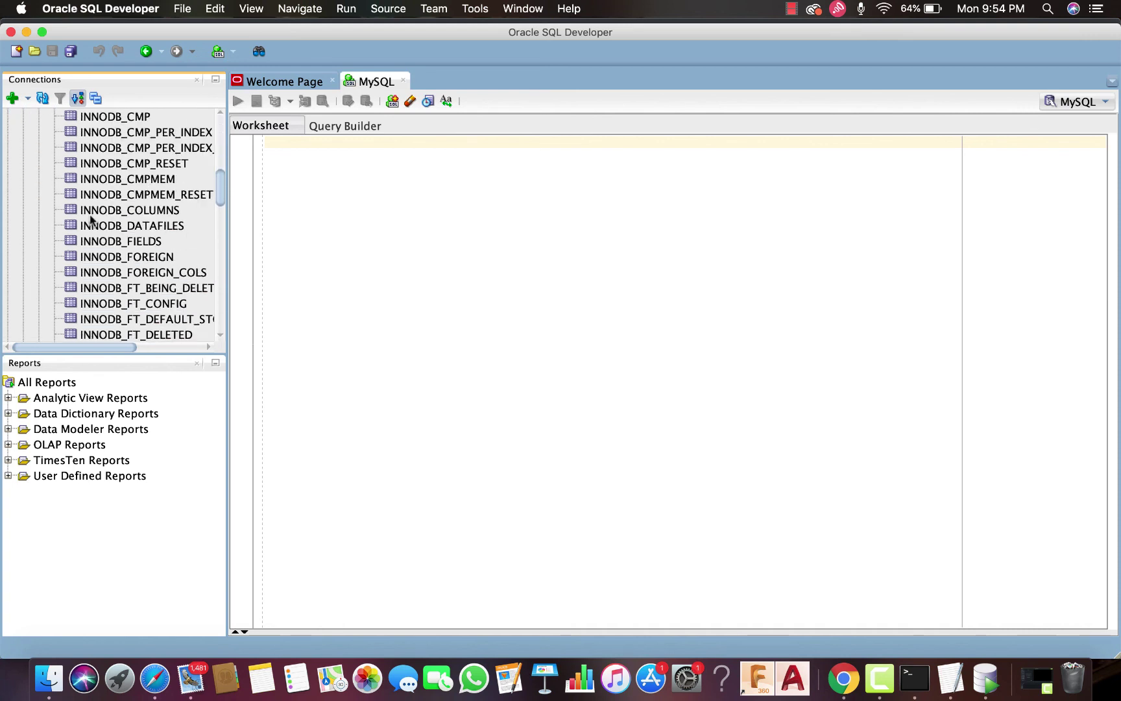
scroll(90, 221, "down", 3)
left_click(78, 174)
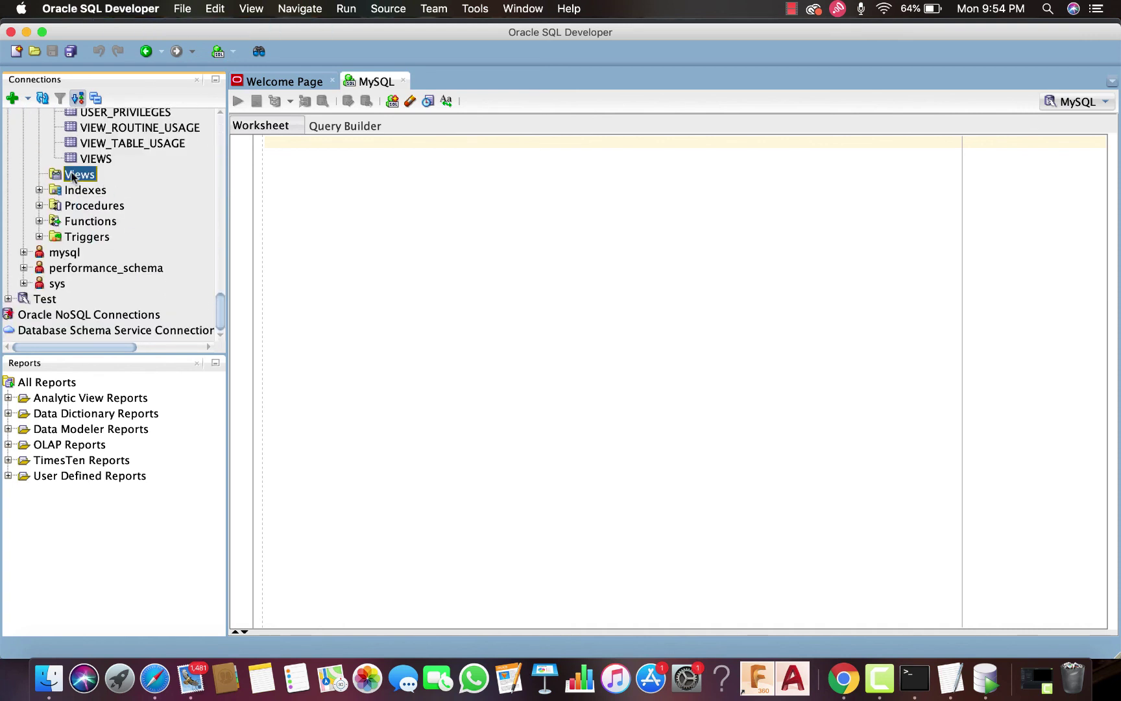
left_click(80, 191)
left_click(88, 218)
left_click(88, 210)
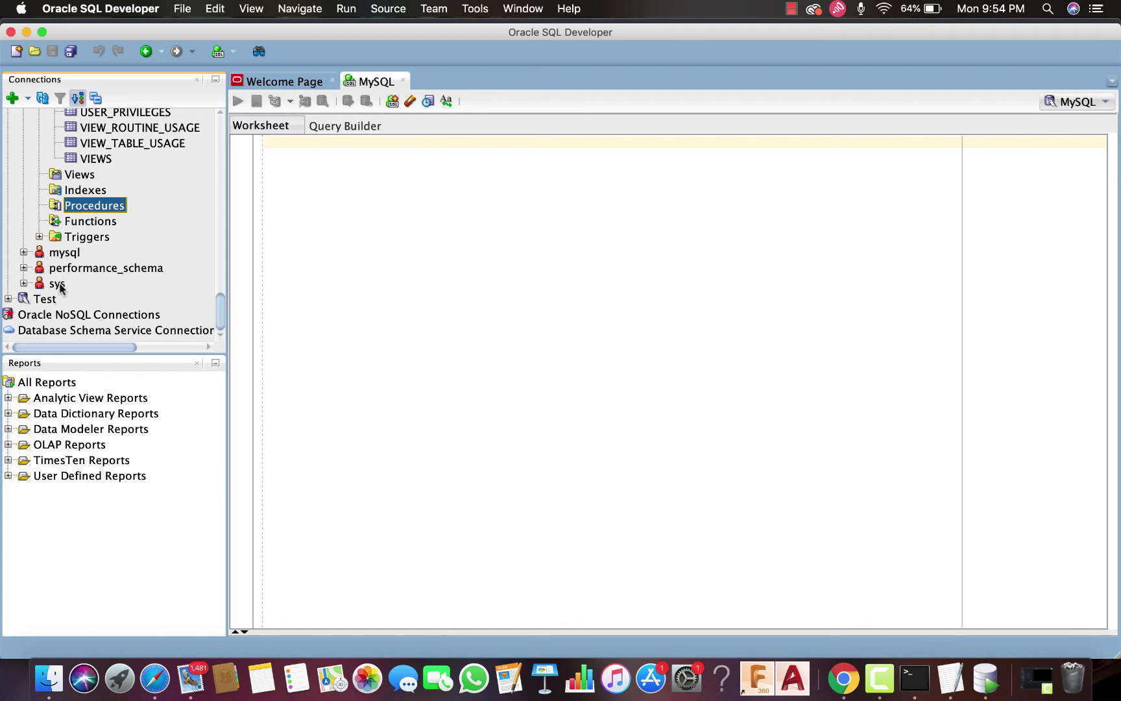
Expand the mysql, performance_schema and sys schemas, then return to the Welcome Page
left_click(63, 252)
double_click(63, 253)
scroll(70, 281, "down", 3)
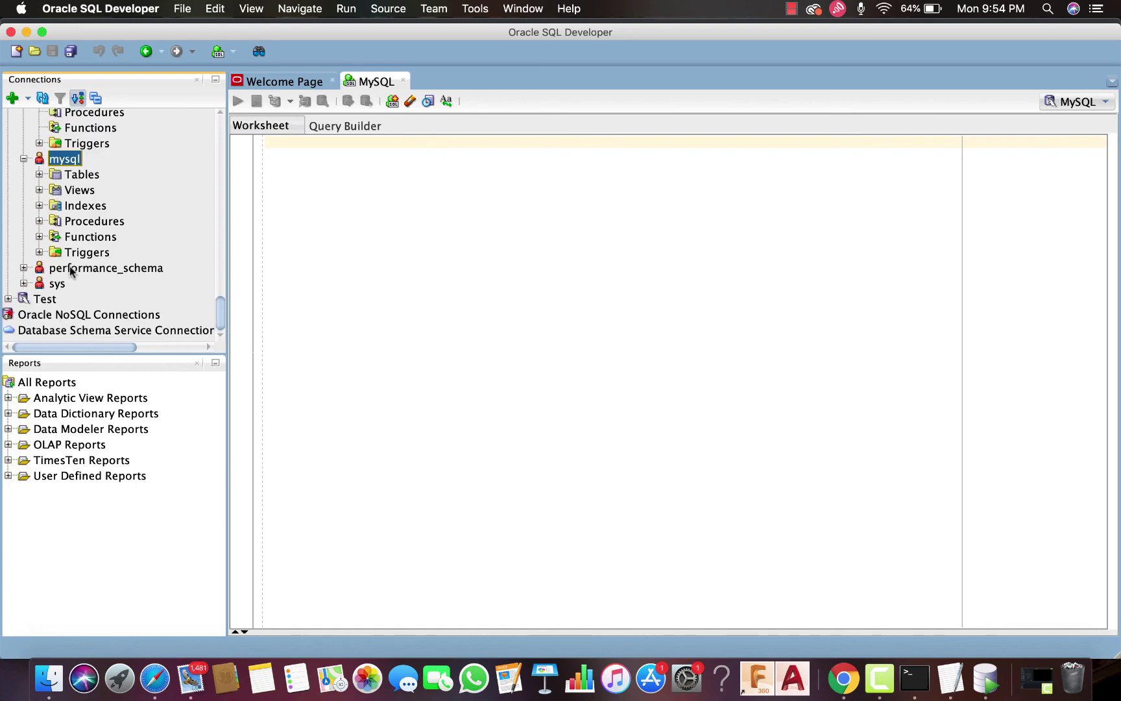
double_click(72, 272)
scroll(71, 271, "down", 3)
double_click(58, 283)
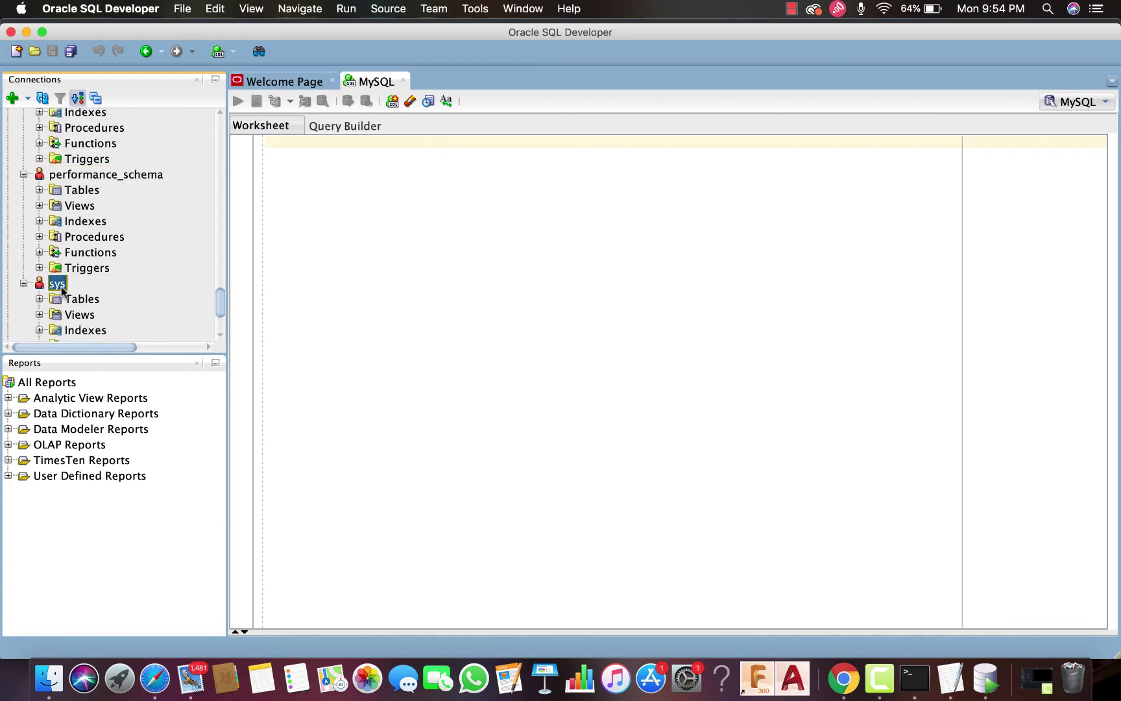
scroll(111, 278, "down", 3)
scroll(111, 277, "up", 10)
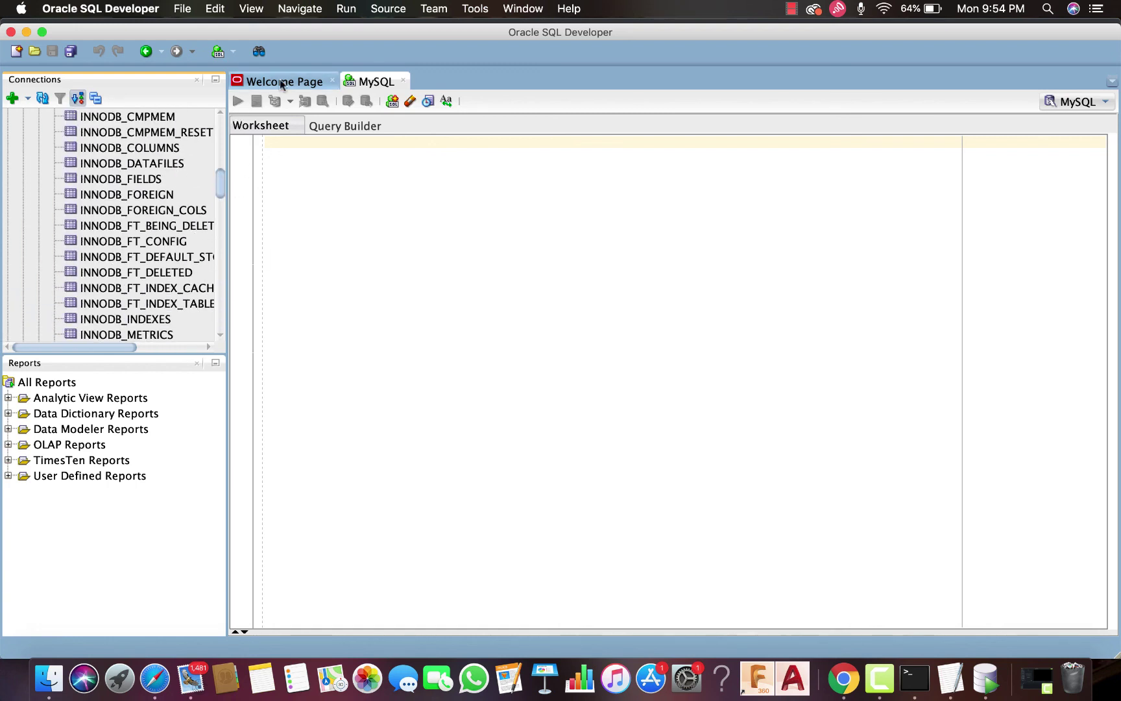
left_click(284, 81)
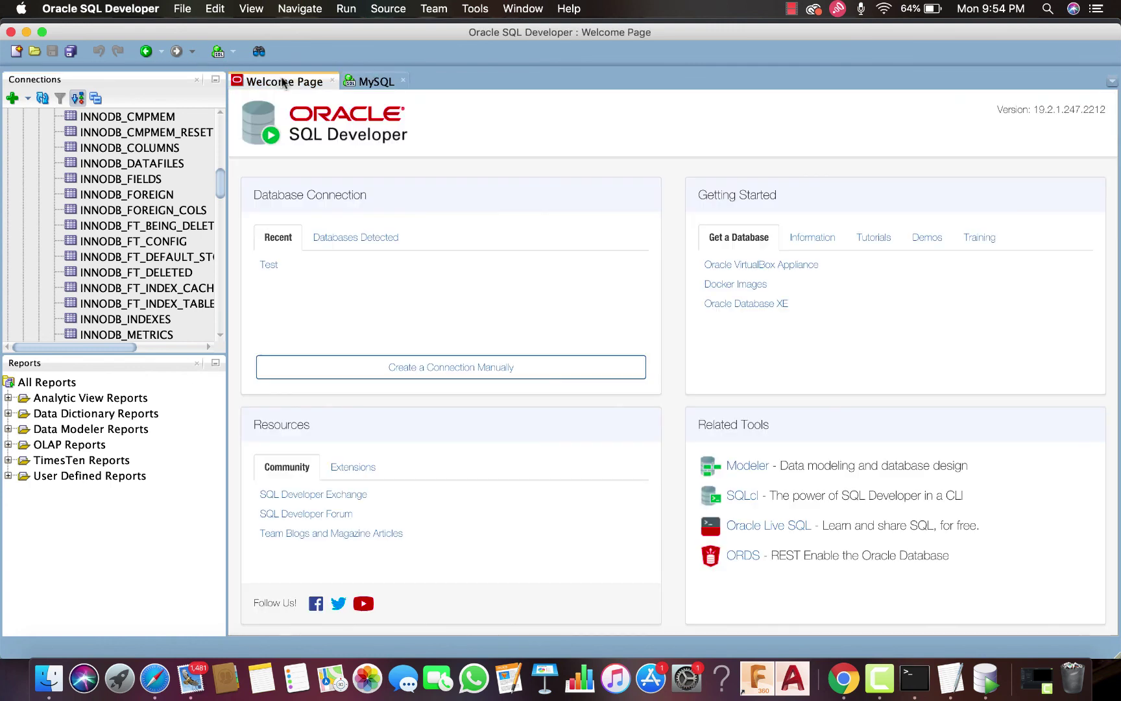
Close the MySQL worksheet and go back to the DBMS Terminal lesson page in Chrome
left_click(10, 34)
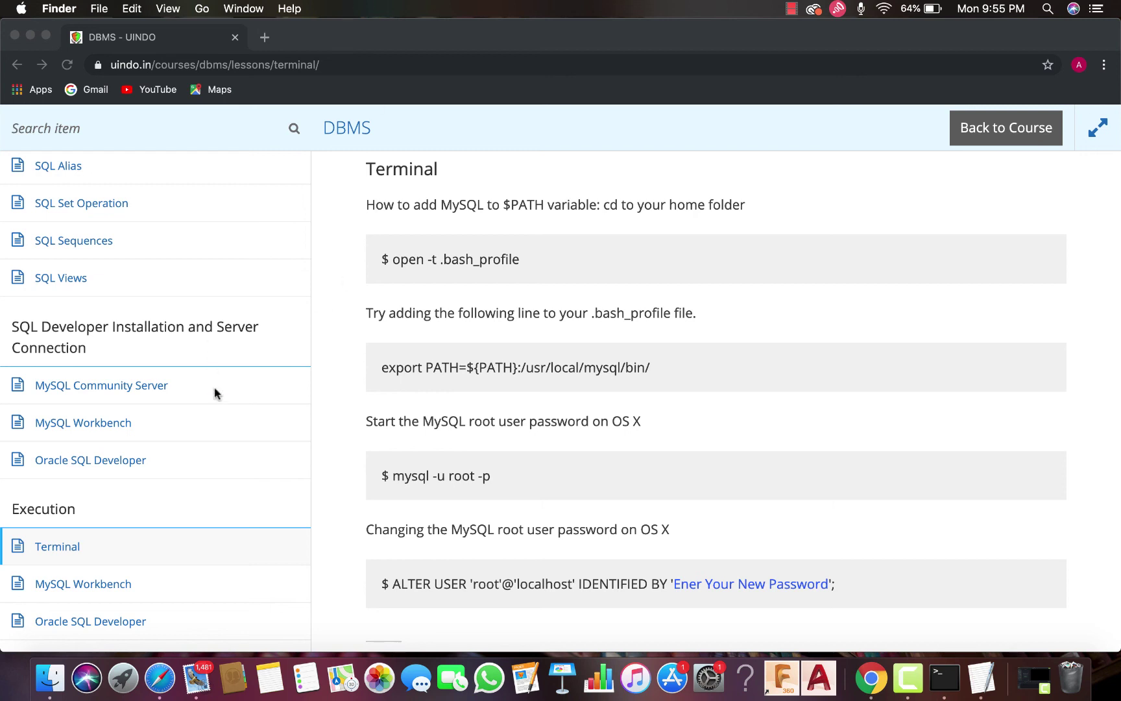
scroll(215, 391, "up", 3)
scroll(216, 390, "down", 3)
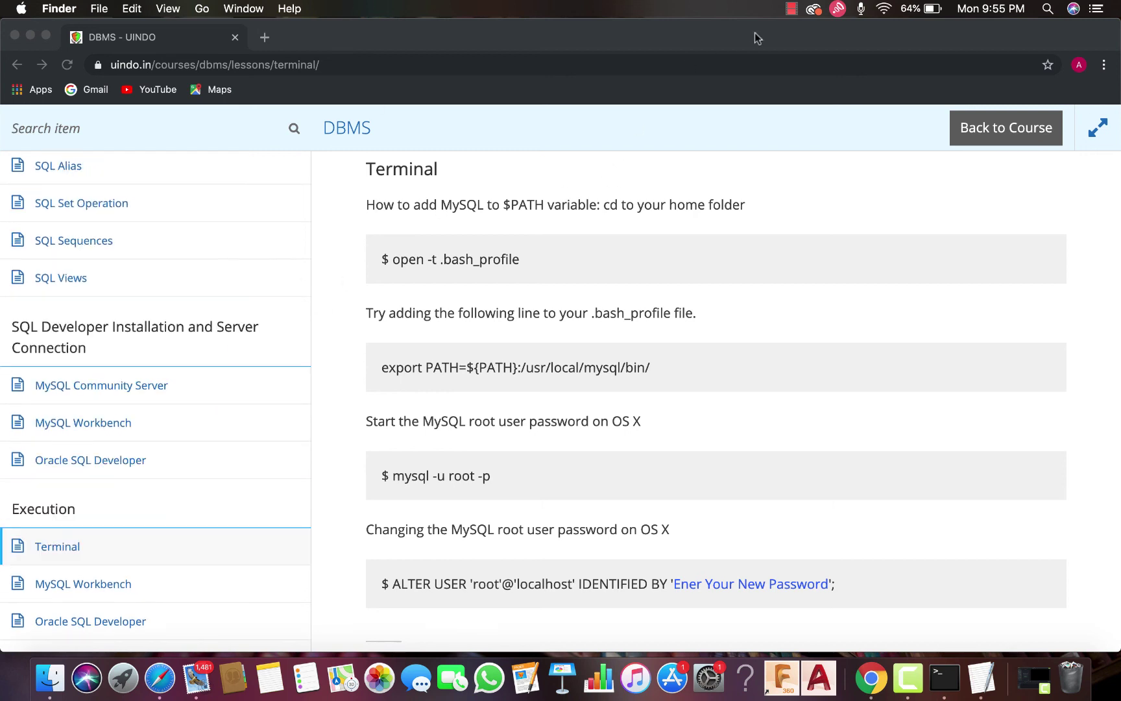